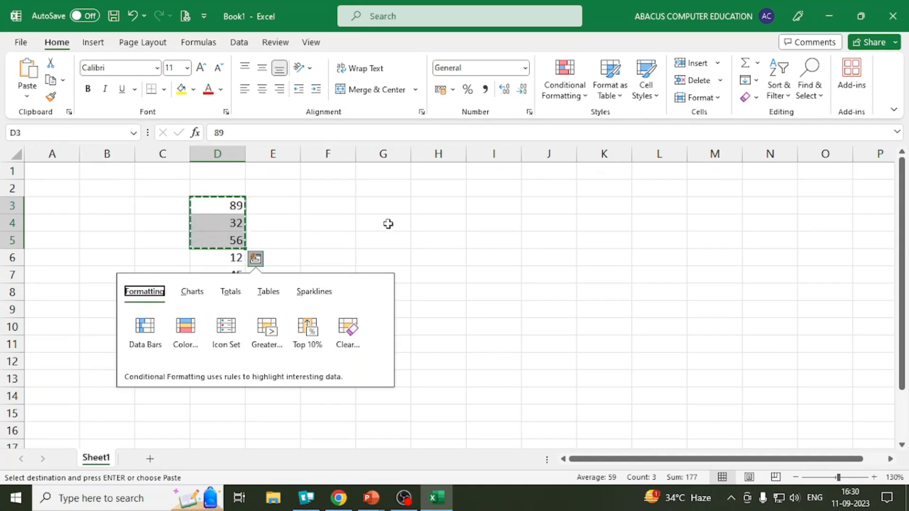
# Paste the copied D3:D5 values at G3 and again at I3, ending copy mode
pyautogui.click(378, 210)
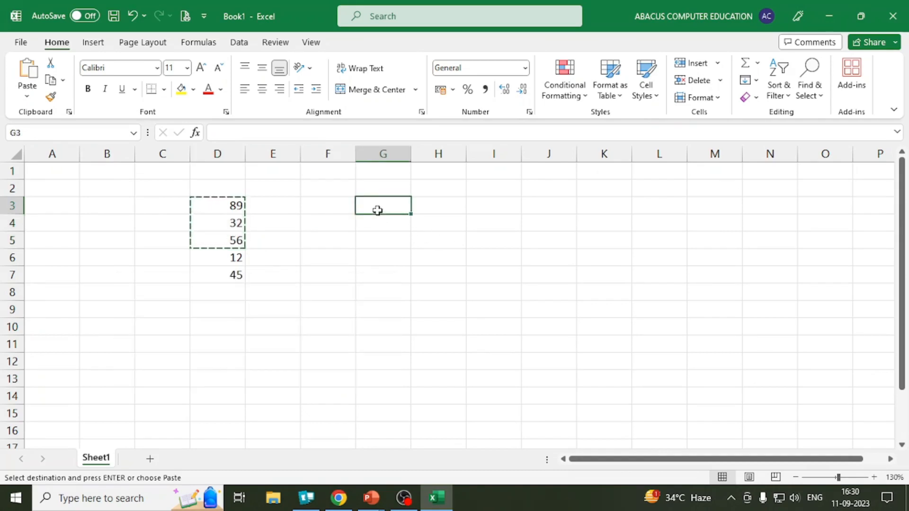
pyautogui.hotkey('ctrl', 'v')
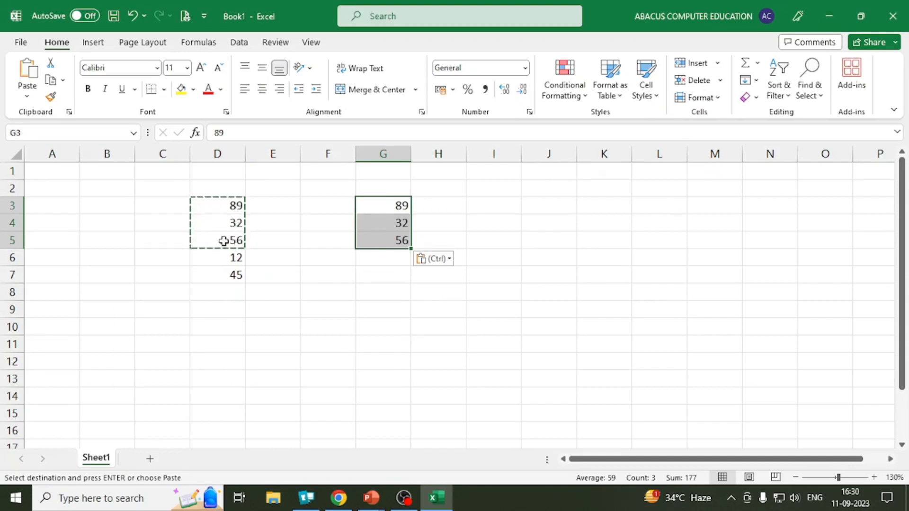
pyautogui.click(473, 203)
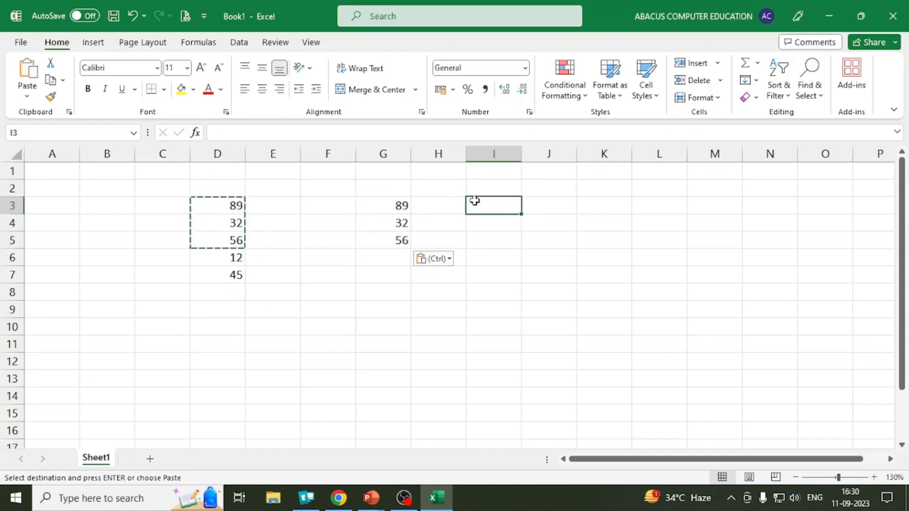
pyautogui.hotkey('ctrl', 'v')
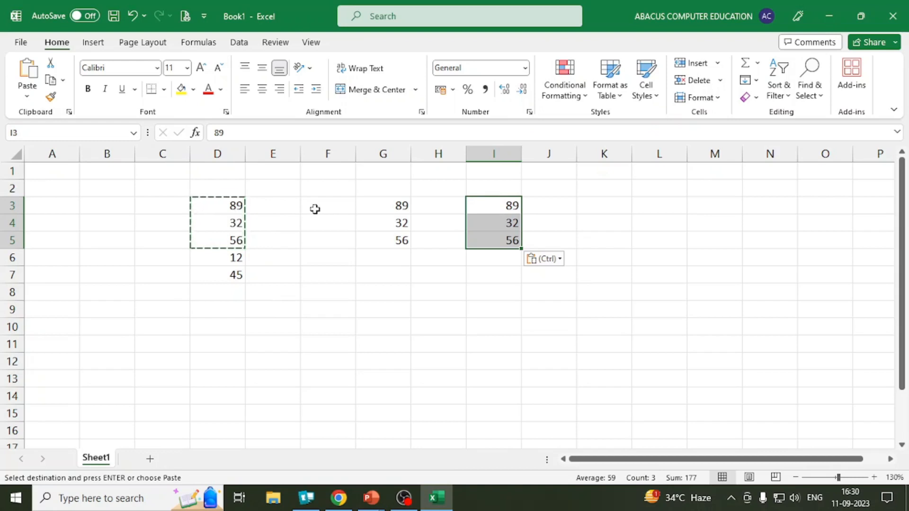
pyautogui.press('Escape')
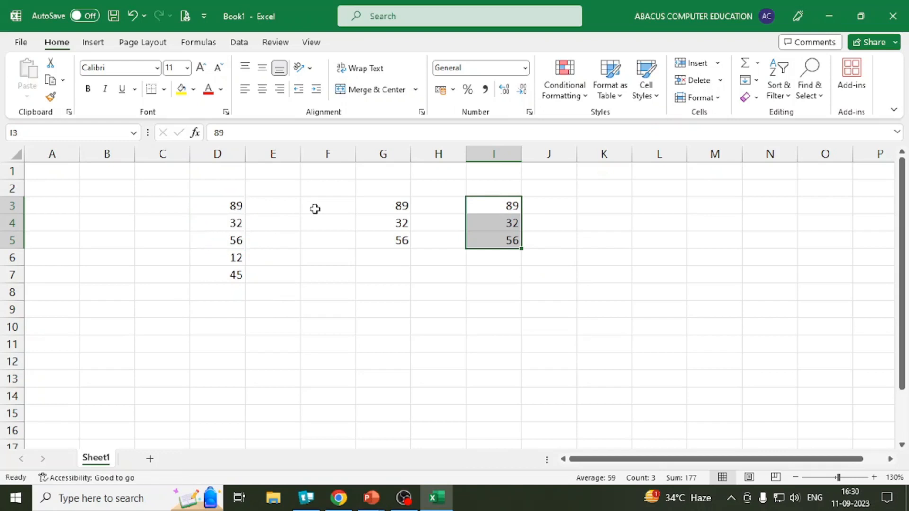
# Copy cells D5:D7 and paste them starting at G7, ending copy mode
pyautogui.click(596, 210)
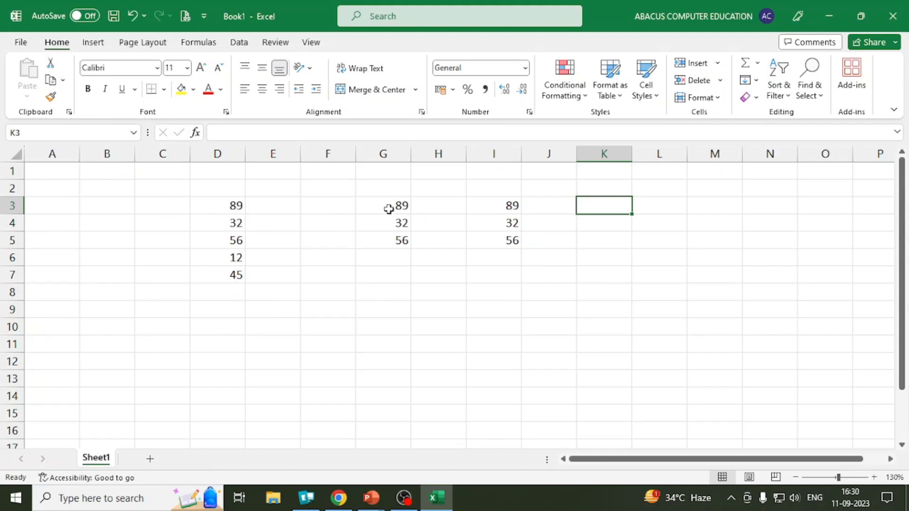
pyautogui.moveTo(219, 242); pyautogui.dragTo(216, 269)
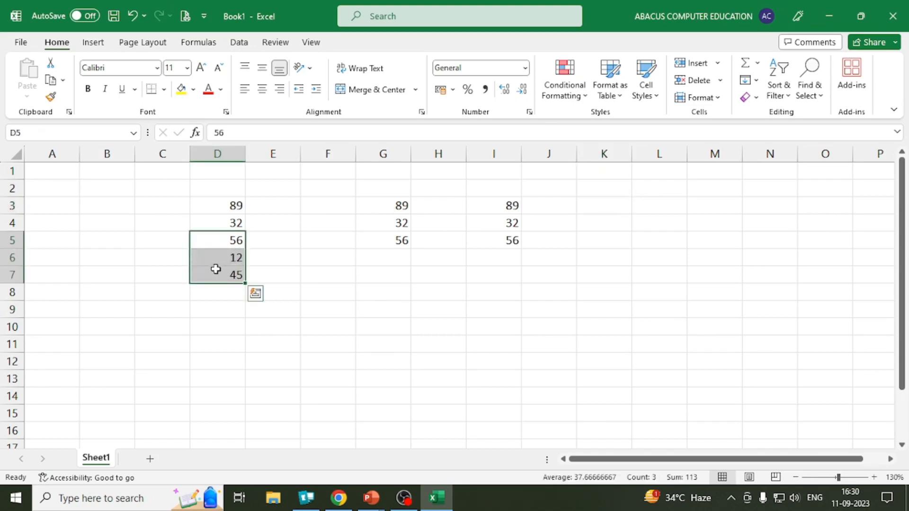
pyautogui.click(51, 82)
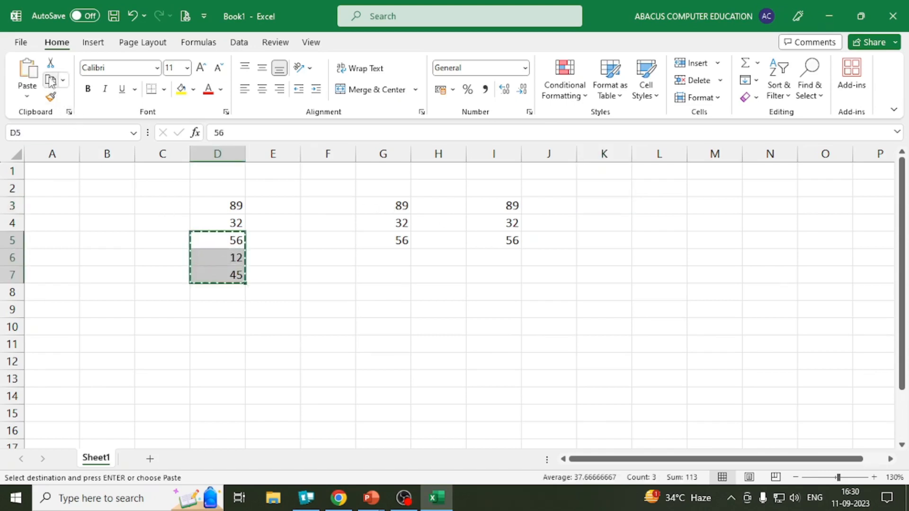
pyautogui.click(389, 283)
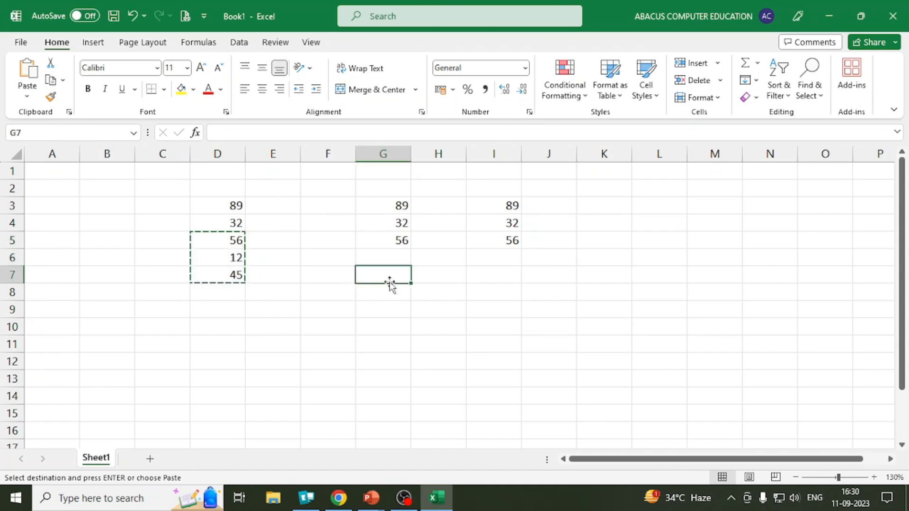
pyautogui.click(28, 75)
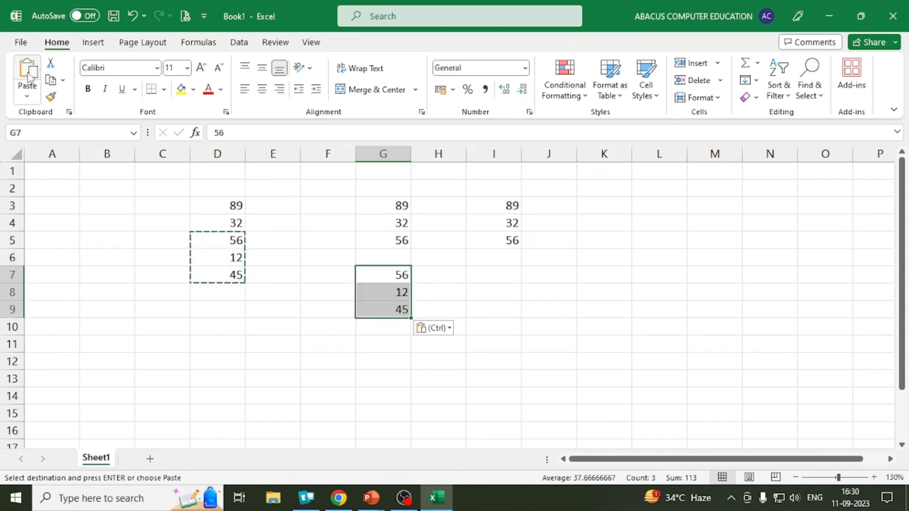
pyautogui.press('Escape')
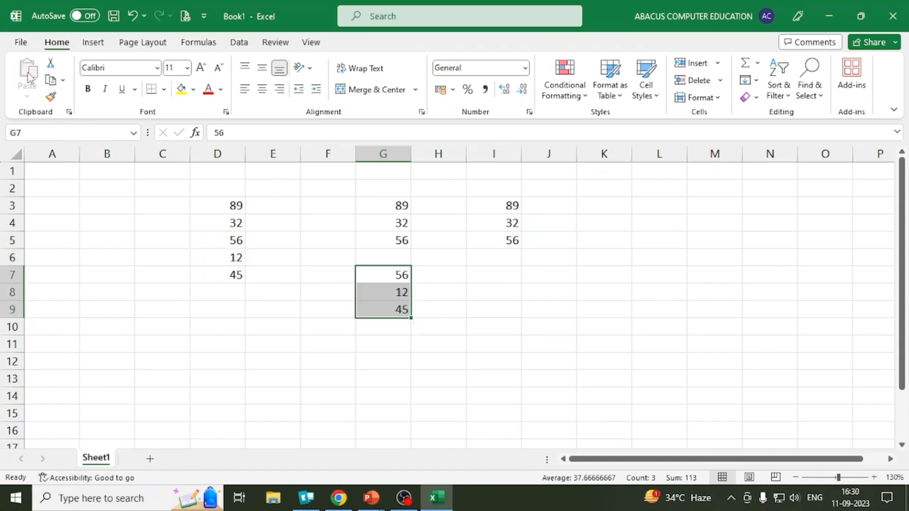
# Show the Office Clipboard and copy cells D4:D6 to the range starting at I9
pyautogui.click(69, 112)
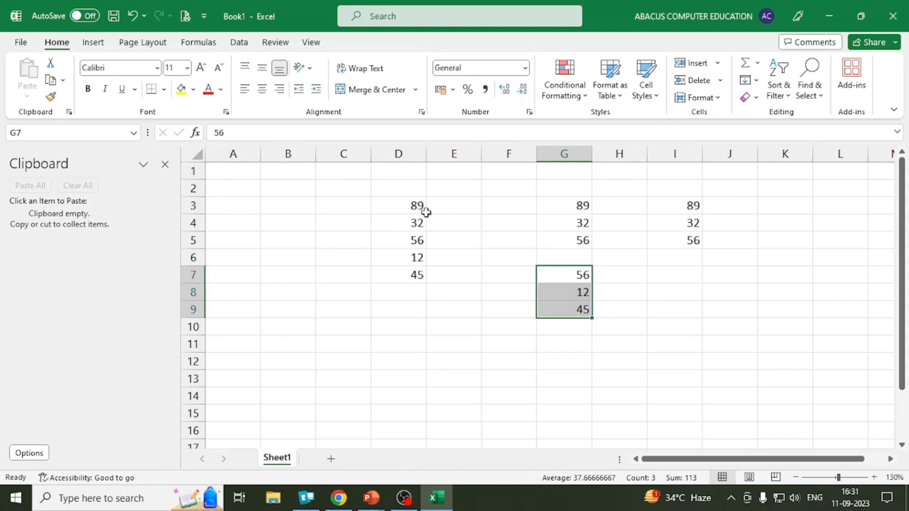
pyautogui.moveTo(402, 214); pyautogui.dragTo(399, 258)
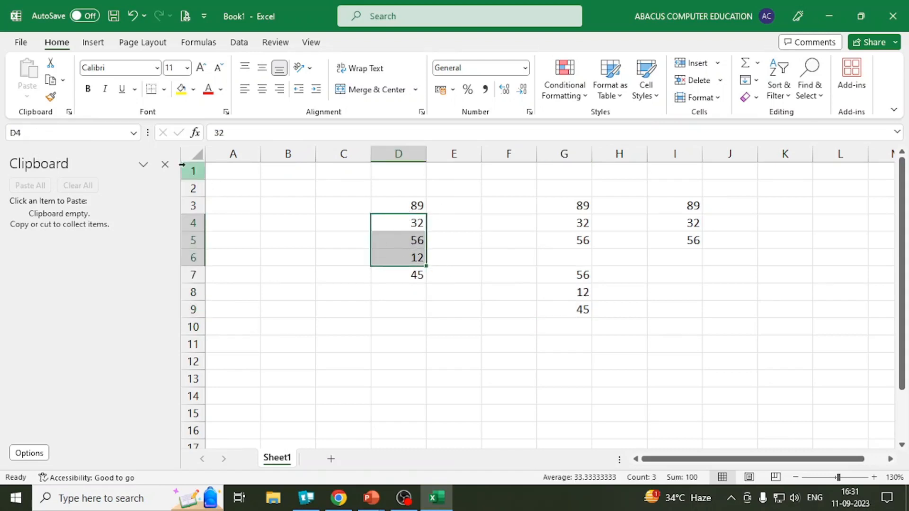
pyautogui.click(50, 81)
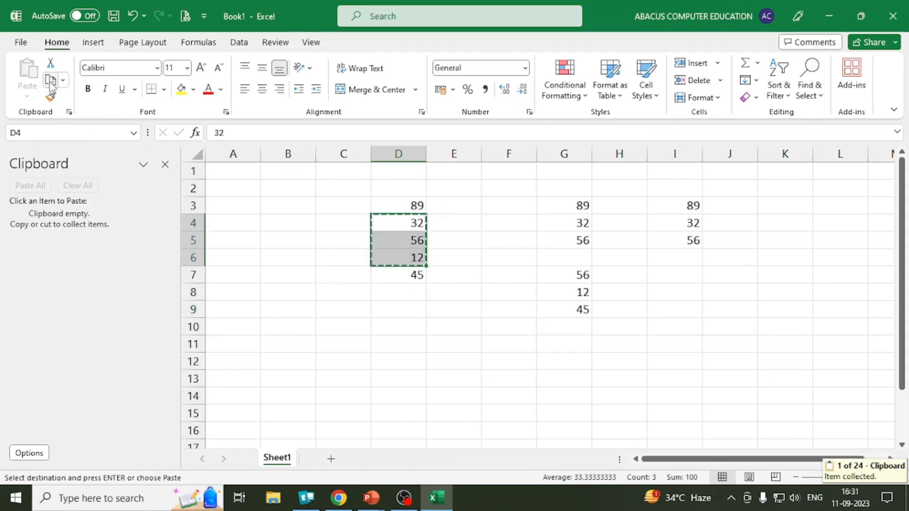
pyautogui.click(633, 305)
pyautogui.click(682, 308)
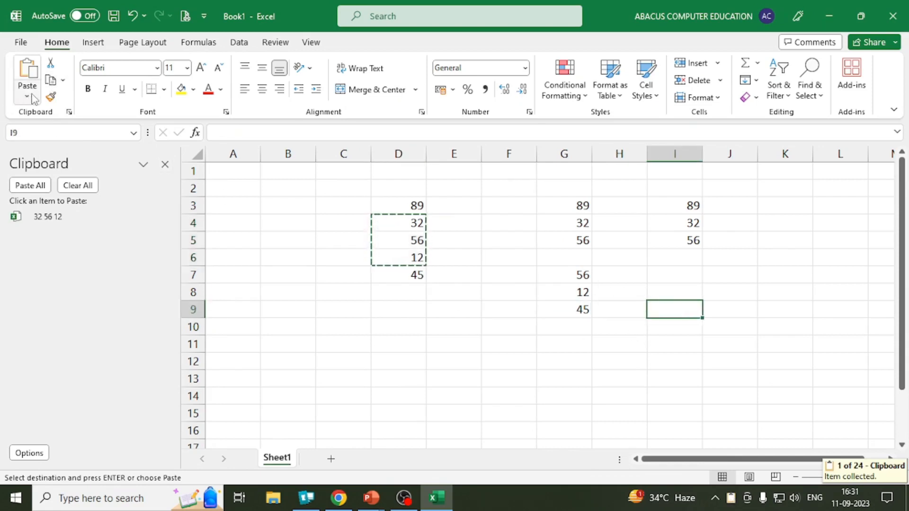
pyautogui.click(27, 76)
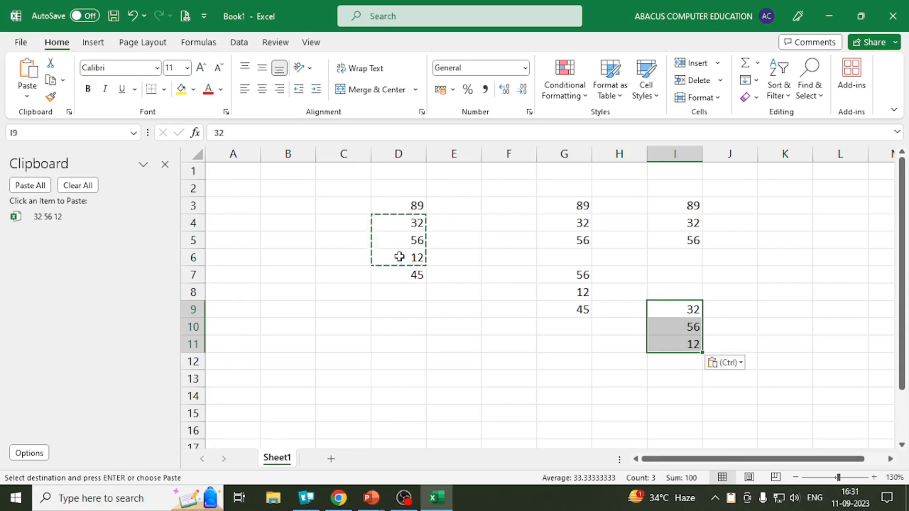
# Copy cells D6:D7 and paste them starting at E13
pyautogui.moveTo(399, 257); pyautogui.dragTo(405, 274)
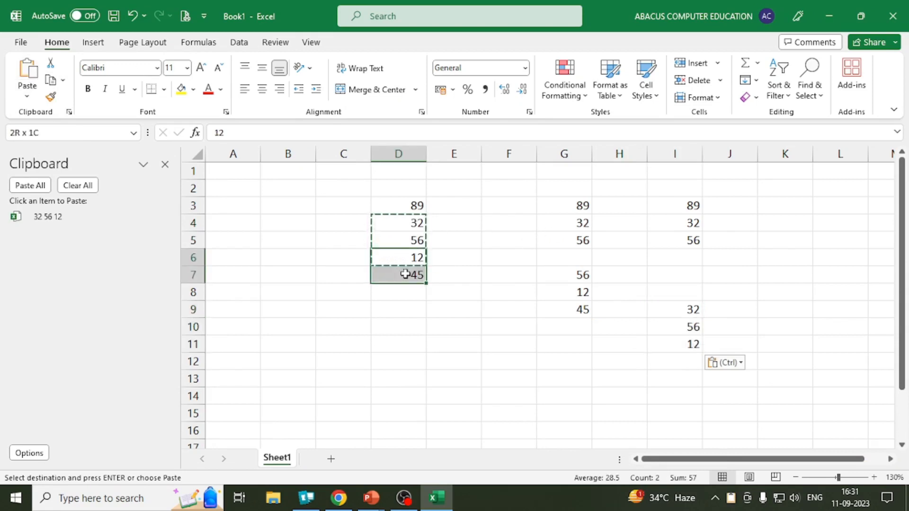
pyautogui.click(50, 81)
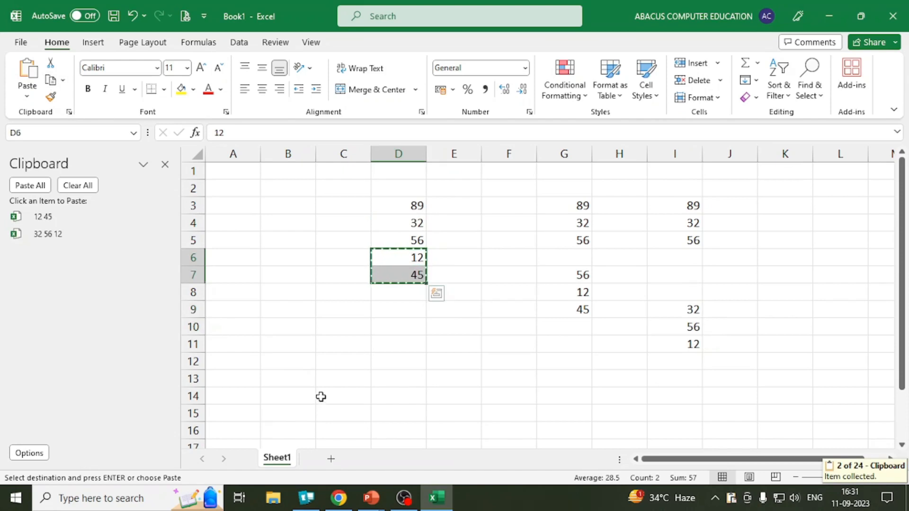
pyautogui.click(453, 375)
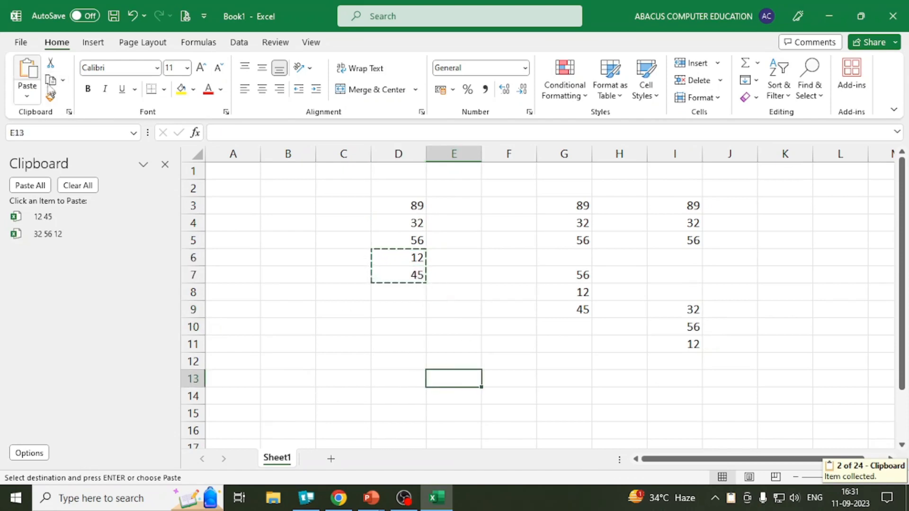
pyautogui.click(28, 71)
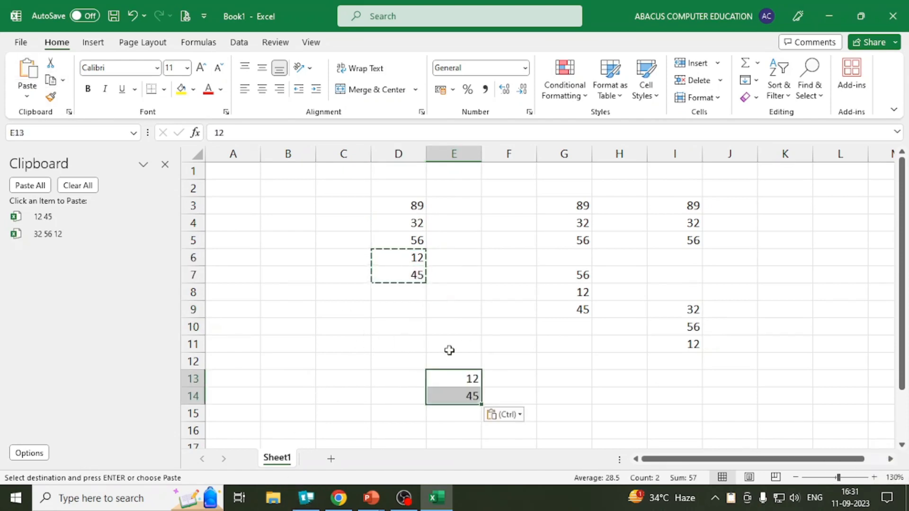
# Copy cells D3:D6 and paste them starting at K5
pyautogui.moveTo(665, 317); pyautogui.dragTo(668, 340)
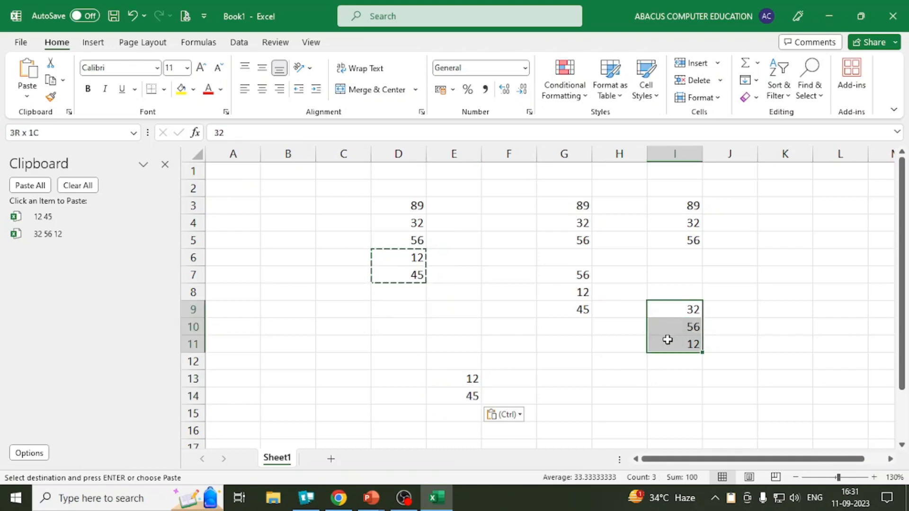
pyautogui.click(614, 397)
pyautogui.moveTo(383, 210); pyautogui.dragTo(389, 260)
pyautogui.click(51, 80)
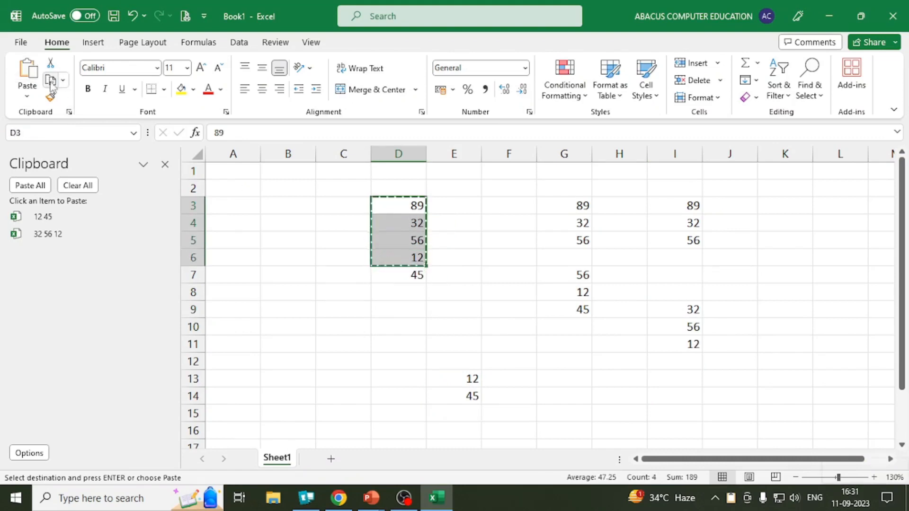
pyautogui.click(763, 236)
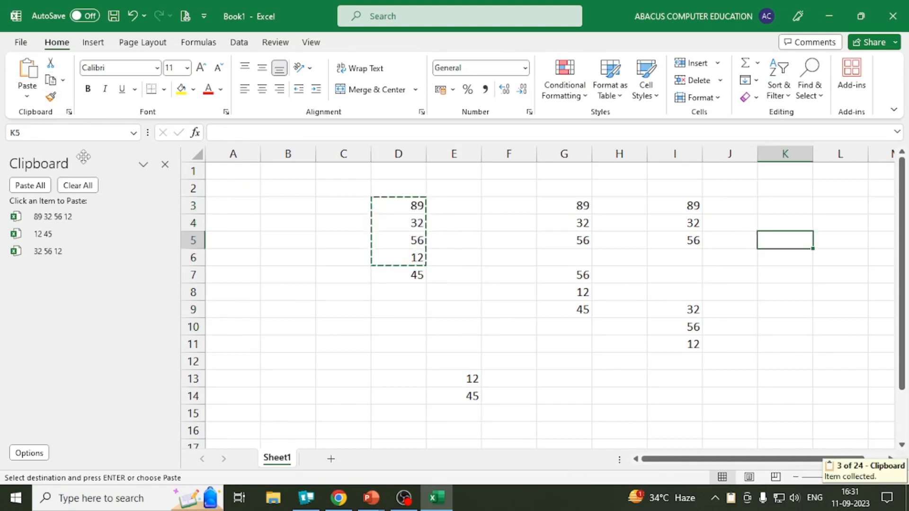
pyautogui.click(27, 76)
pyautogui.moveTo(293, 499)
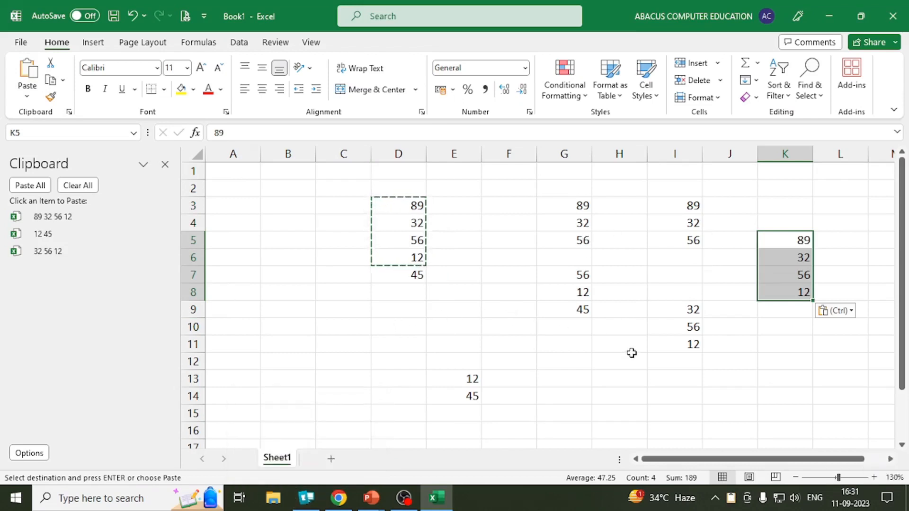
pyautogui.moveTo(690, 311); pyautogui.dragTo(692, 339)
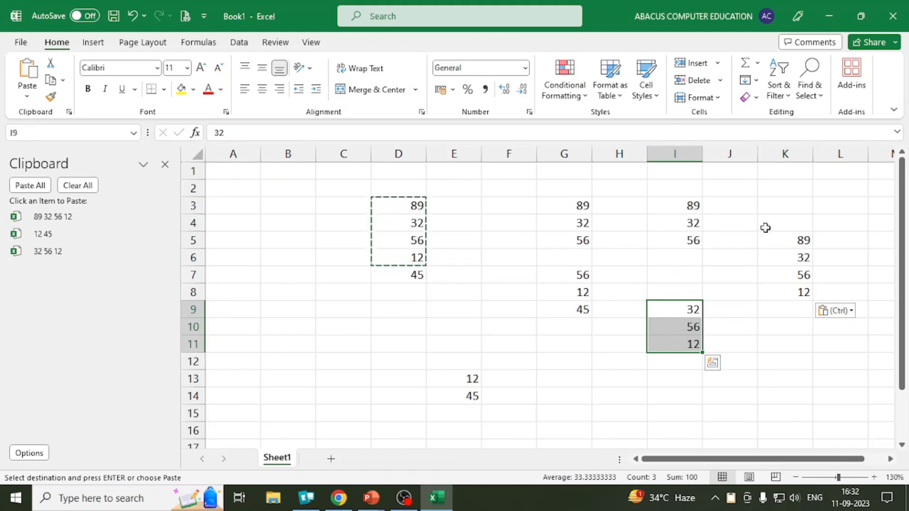
pyautogui.click(787, 175)
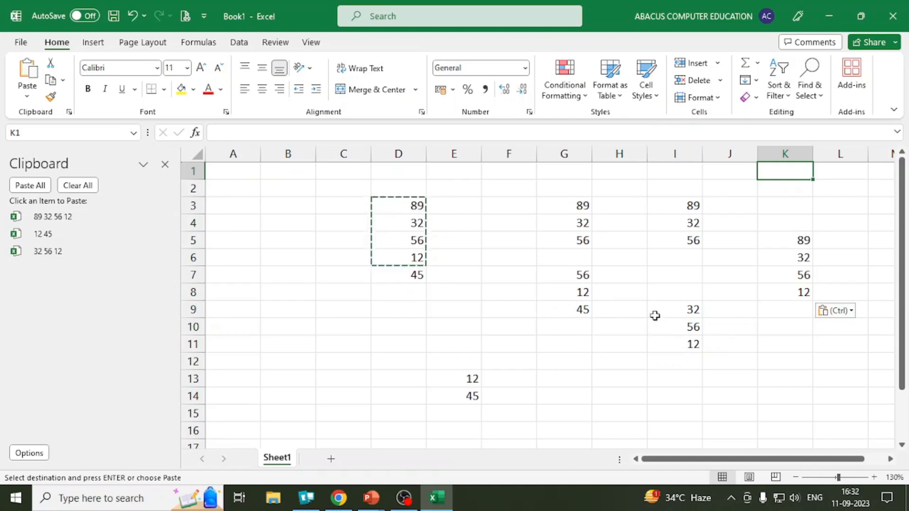
pyautogui.moveTo(414, 225); pyautogui.dragTo(420, 268)
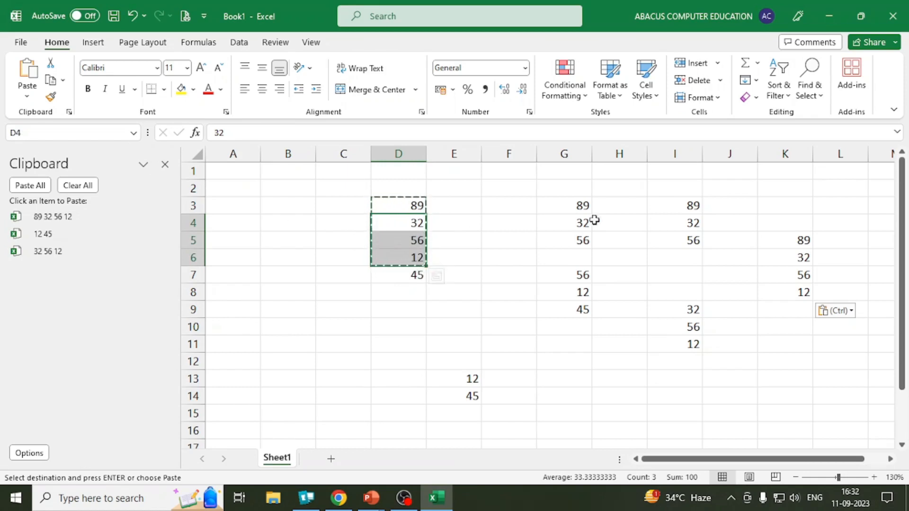
pyautogui.click(524, 204)
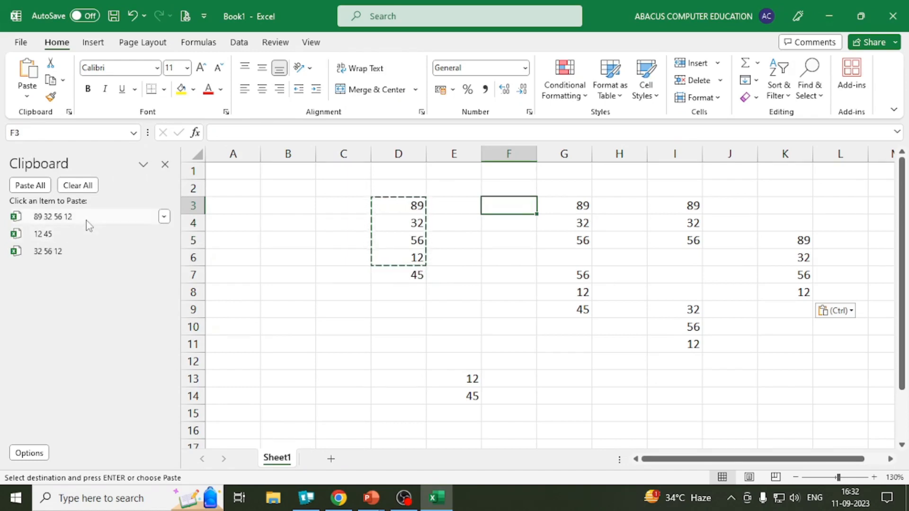
# End copy mode and paste the collected clipboard items "32 56 12" at B9 and "12 45" at B3
pyautogui.press('Escape')
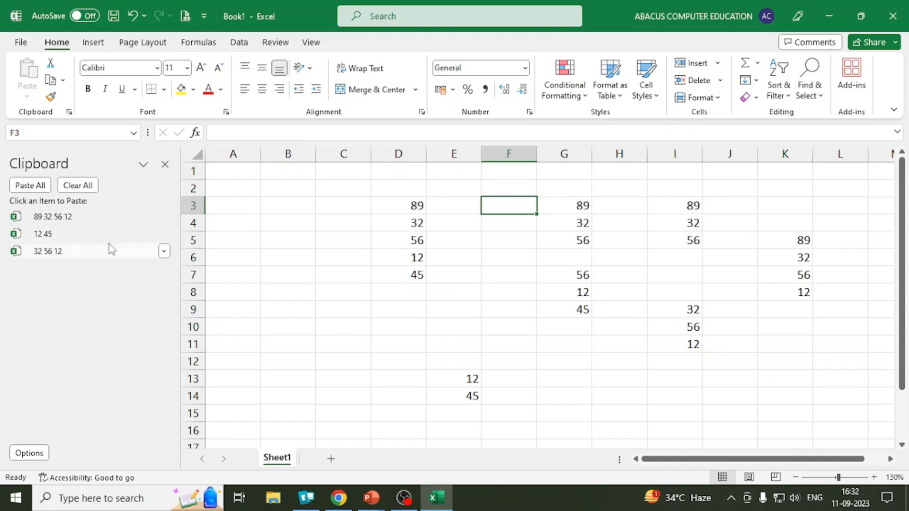
pyautogui.click(299, 310)
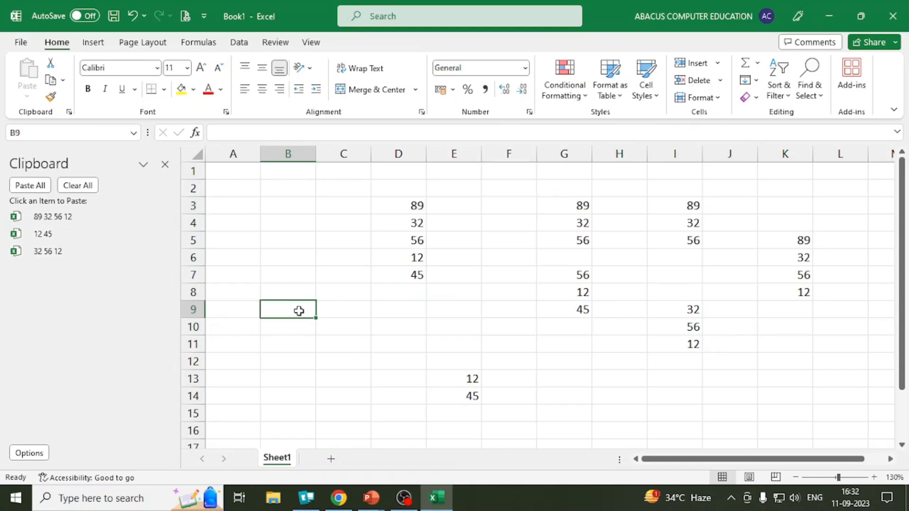
pyautogui.click(81, 251)
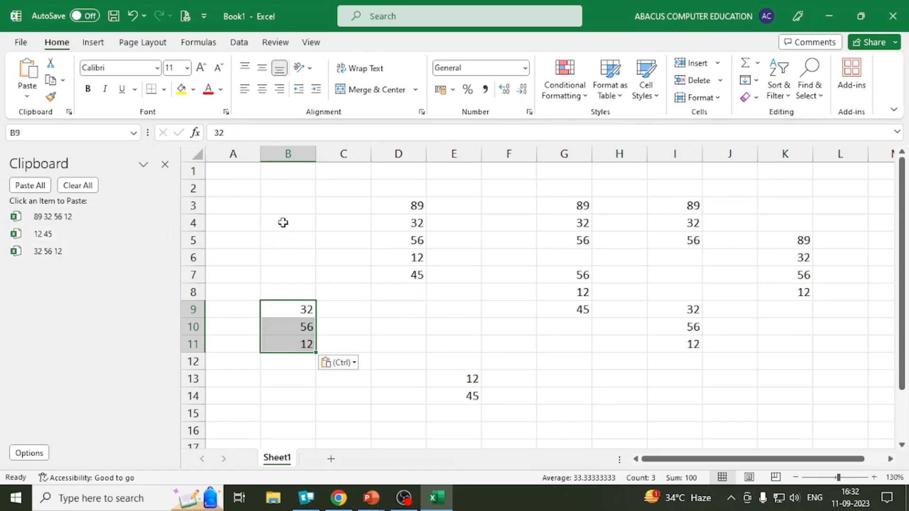
pyautogui.click(284, 208)
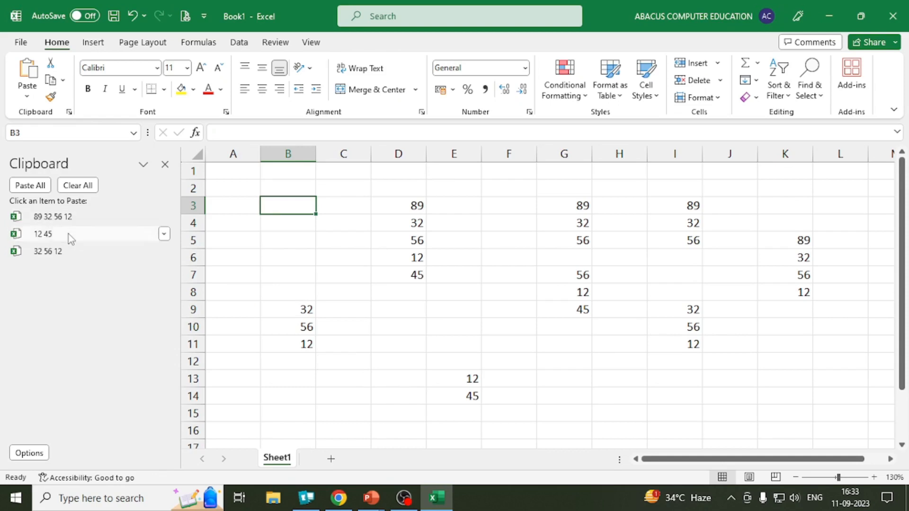
pyautogui.click(52, 233)
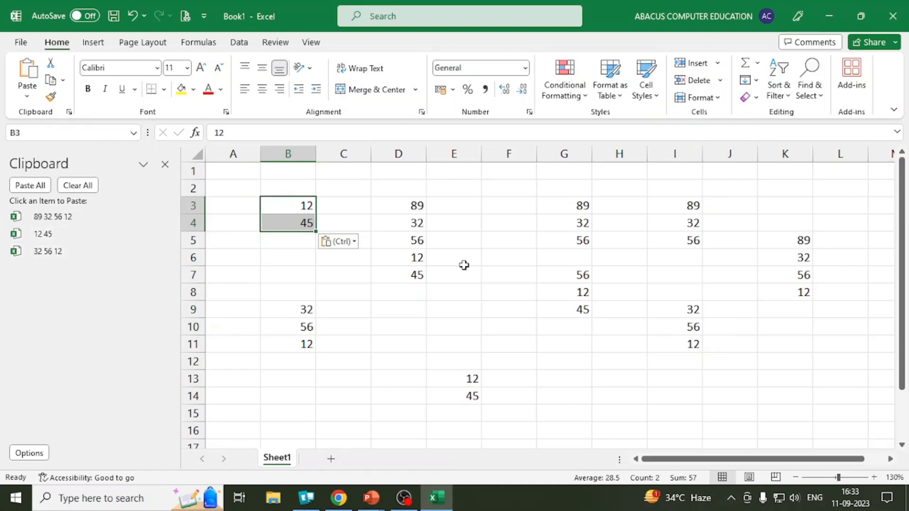
# Open Word with a blank document, show the Office Clipboard, and paste the collected item "12 45" into the document
pyautogui.press('super+r')
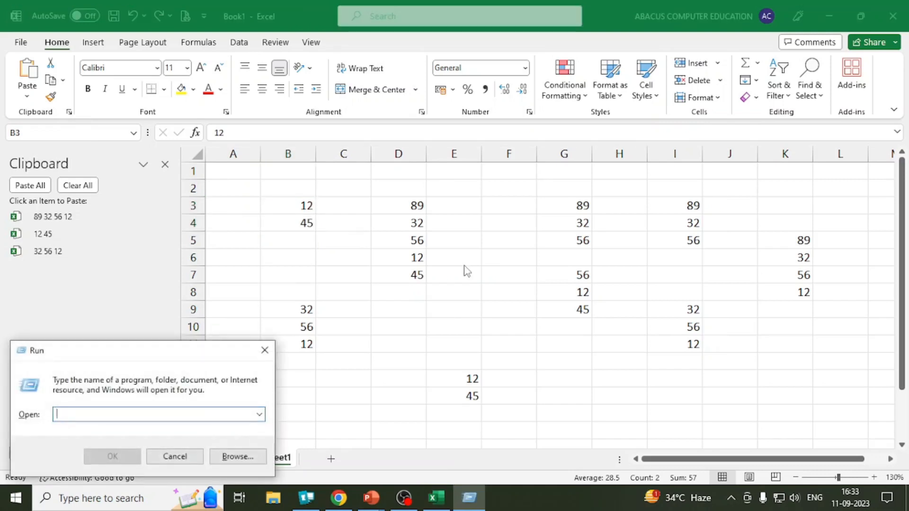
pyautogui.write('winword')
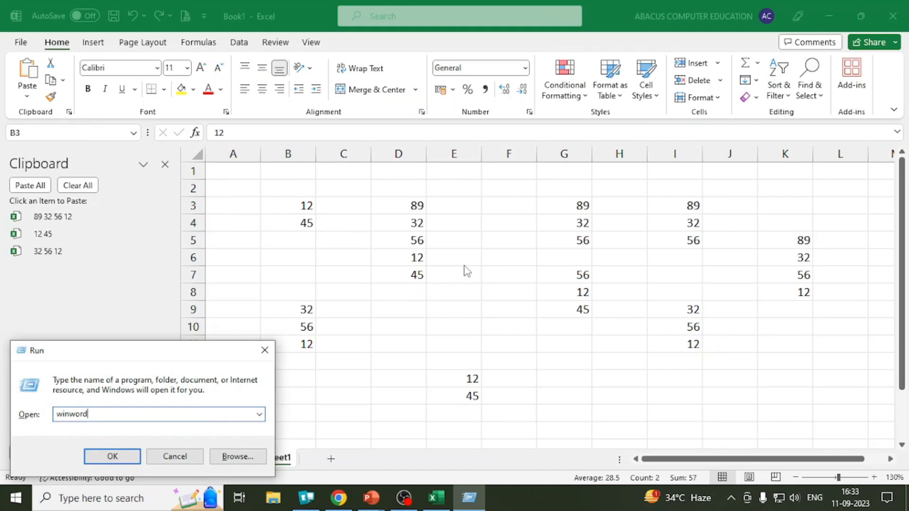
pyautogui.press('Return')
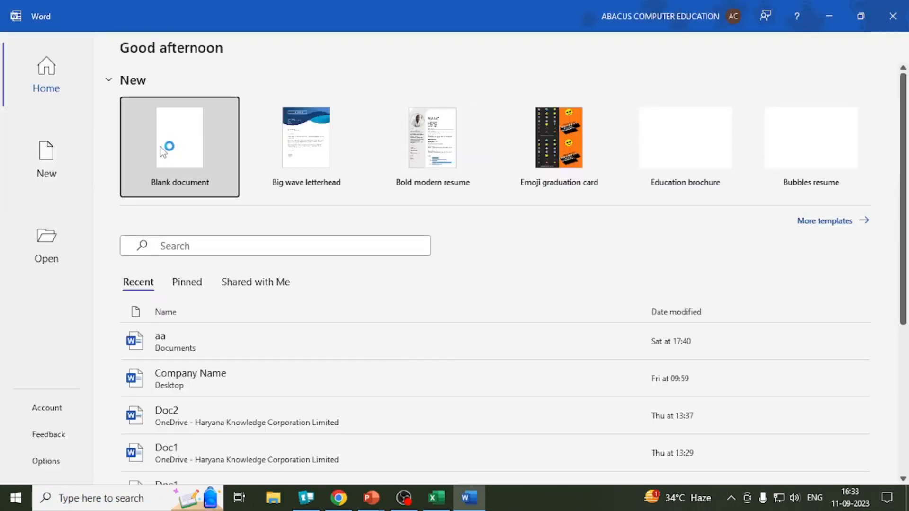
pyautogui.click(160, 146)
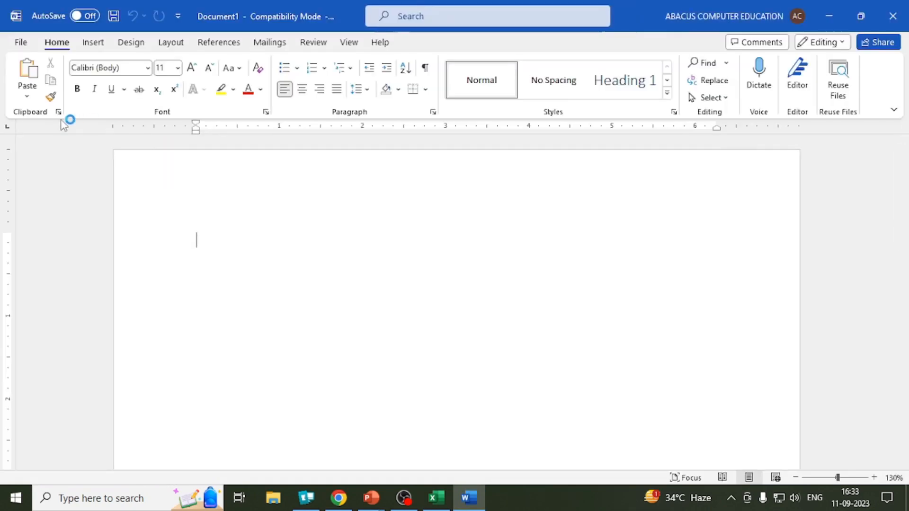
pyautogui.click(59, 113)
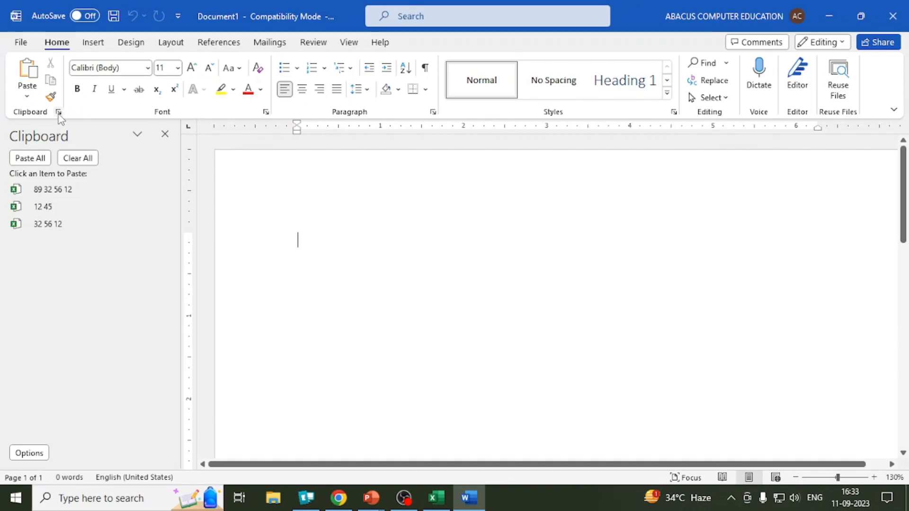
pyautogui.click(61, 208)
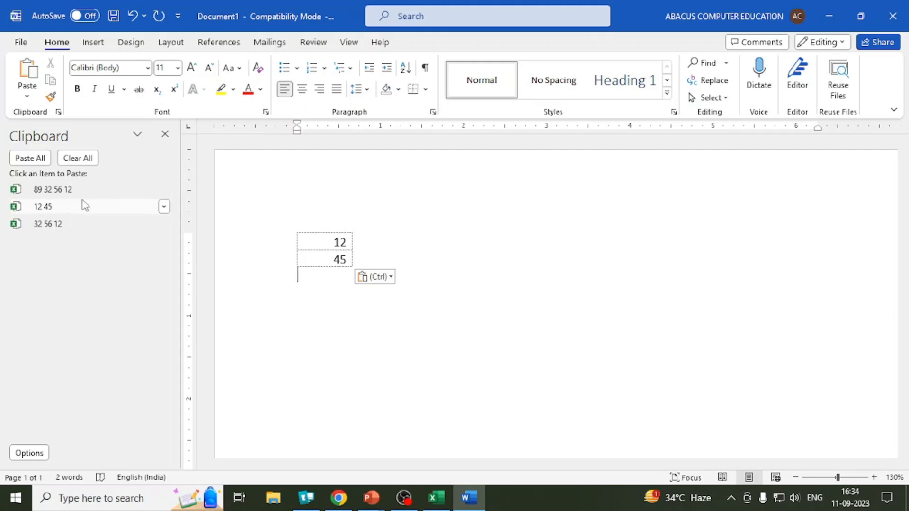
# Close Word's Clipboard and the document without saving, and close the Clipboard in the Excel workbook
pyautogui.click(165, 136)
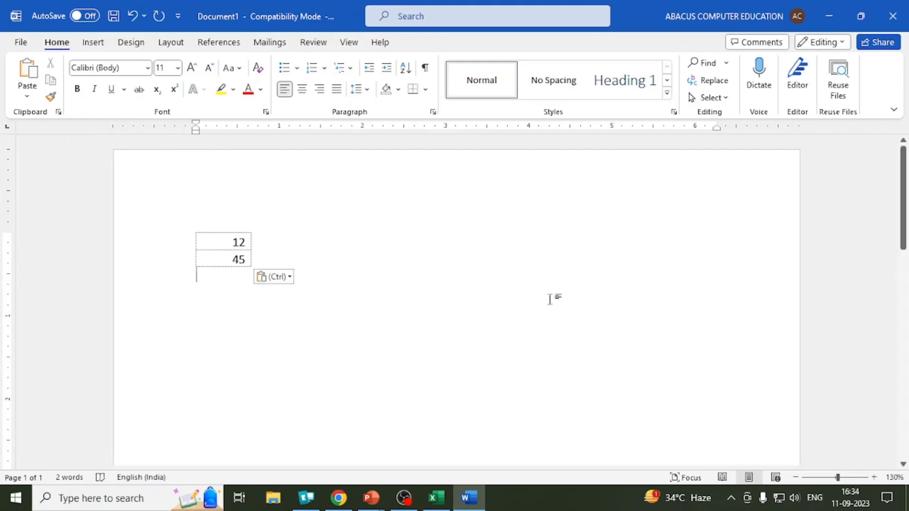
pyautogui.click(897, 20)
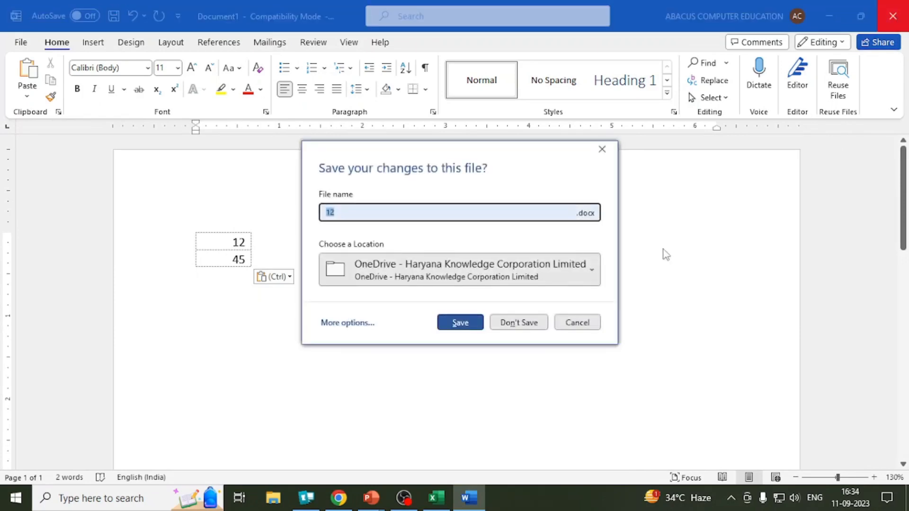
pyautogui.click(539, 330)
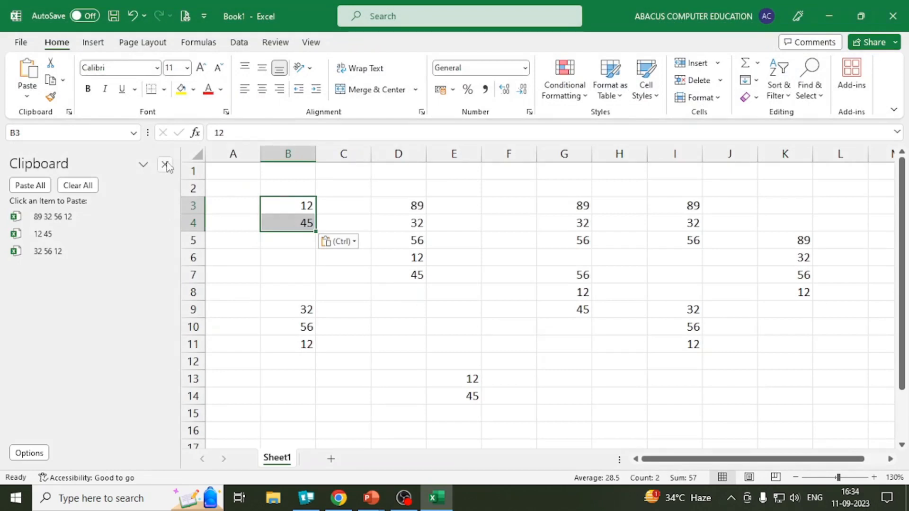
pyautogui.click(162, 165)
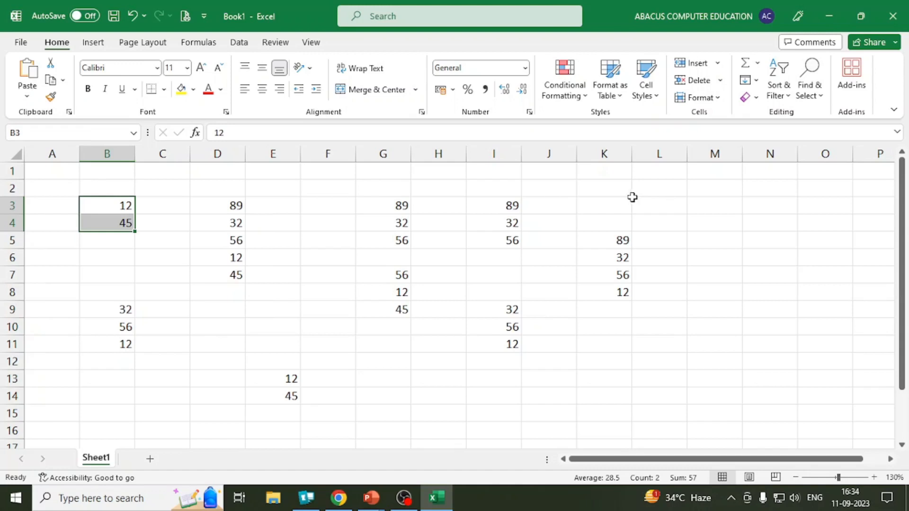
# Select cells D3:D7 and look through the available fonts and font sizes
pyautogui.click(664, 205)
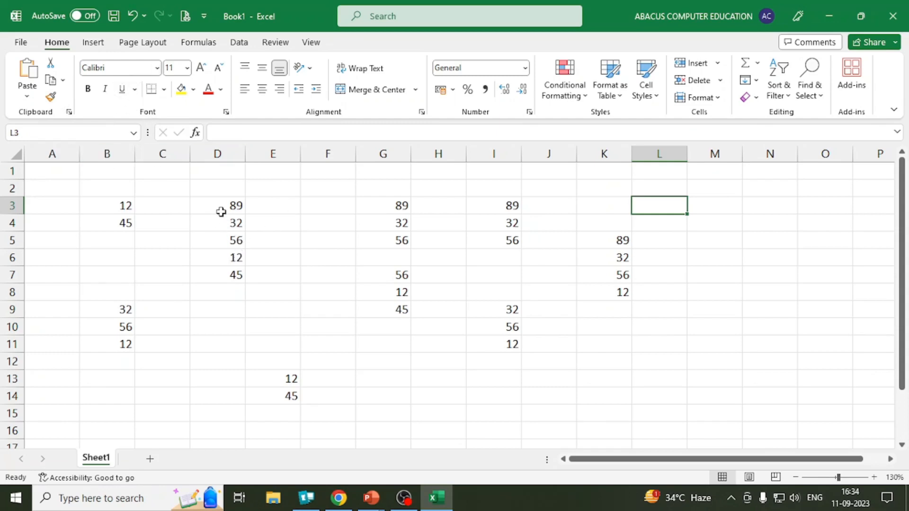
pyautogui.moveTo(221, 212); pyautogui.dragTo(225, 272)
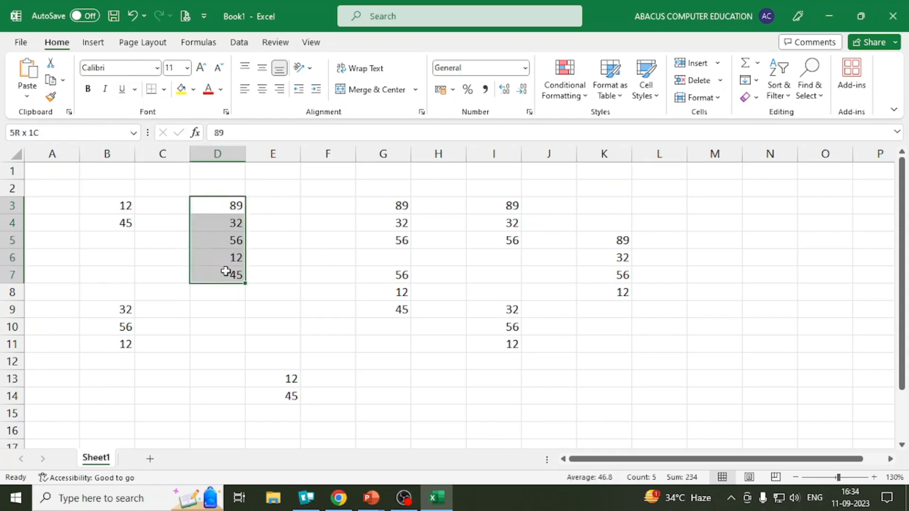
pyautogui.click(156, 67)
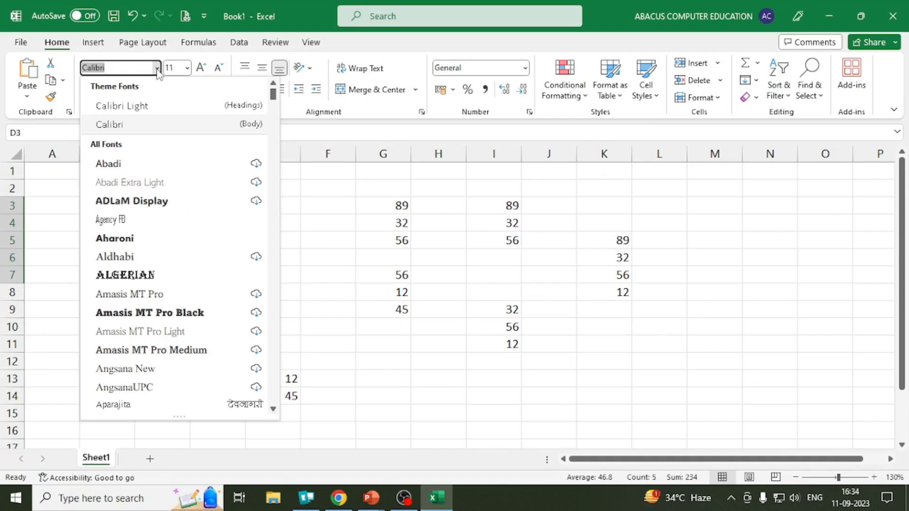
pyautogui.click(157, 69)
pyautogui.click(187, 69)
pyautogui.click(188, 71)
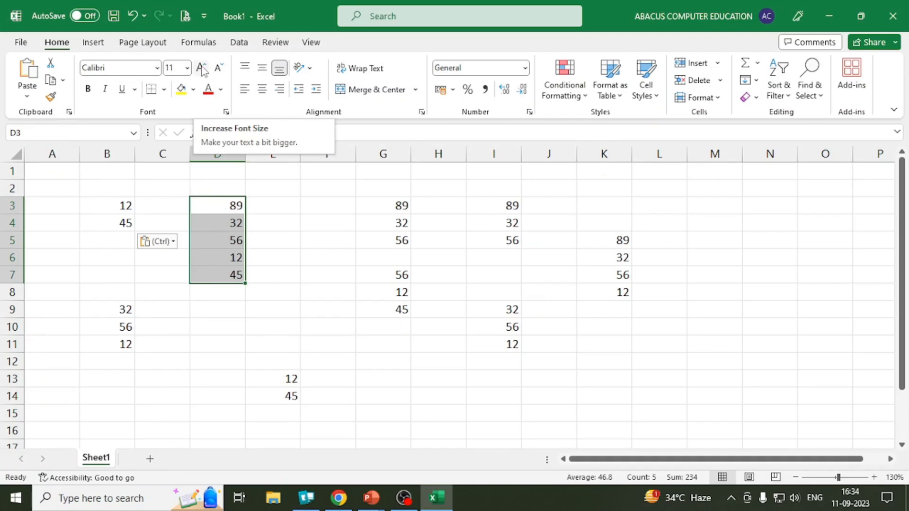
# Increase the font size of D3:D7 to 14 and reduce it back to 11
pyautogui.click(201, 68)
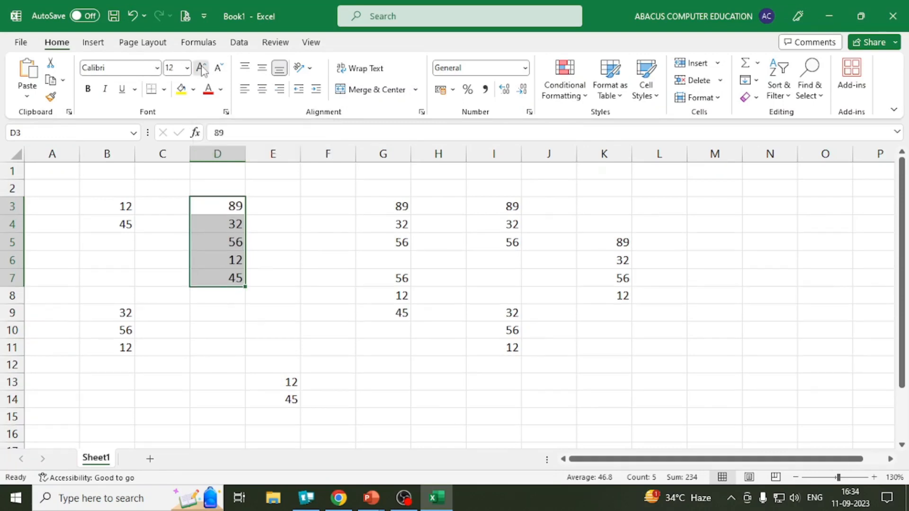
pyautogui.click(201, 68)
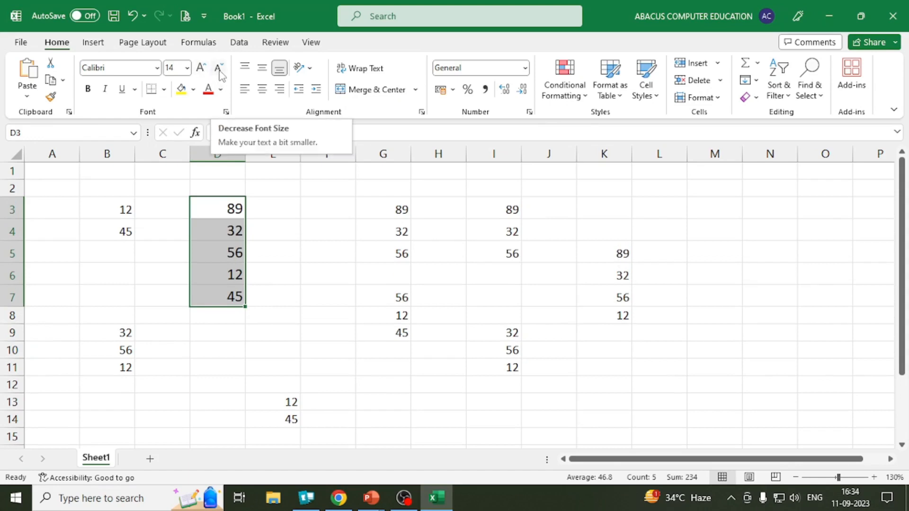
pyautogui.click(218, 70)
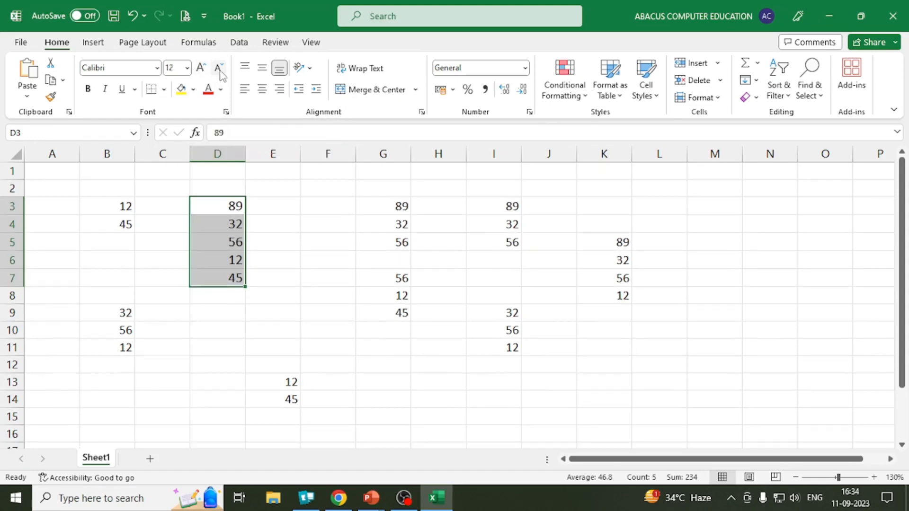
pyautogui.click(218, 70)
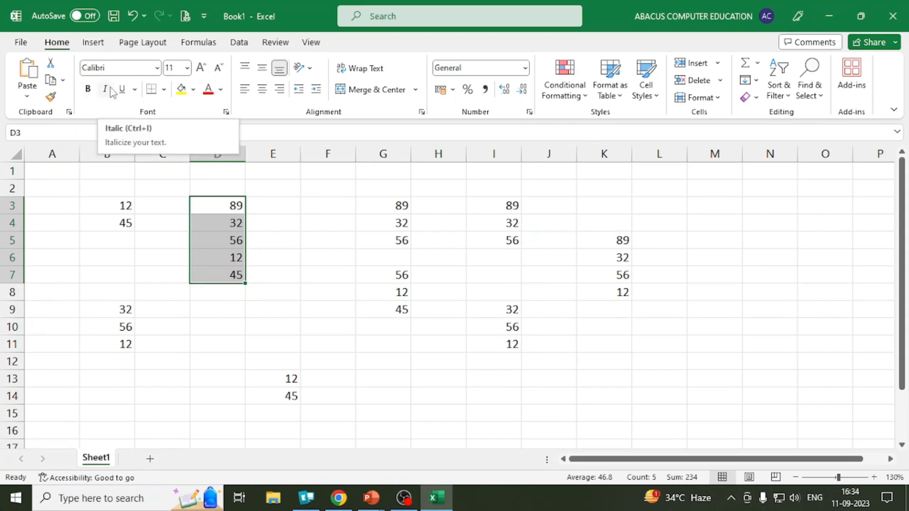
# Examine the underline and border options for D3:D7 without applying any
pyautogui.click(135, 90)
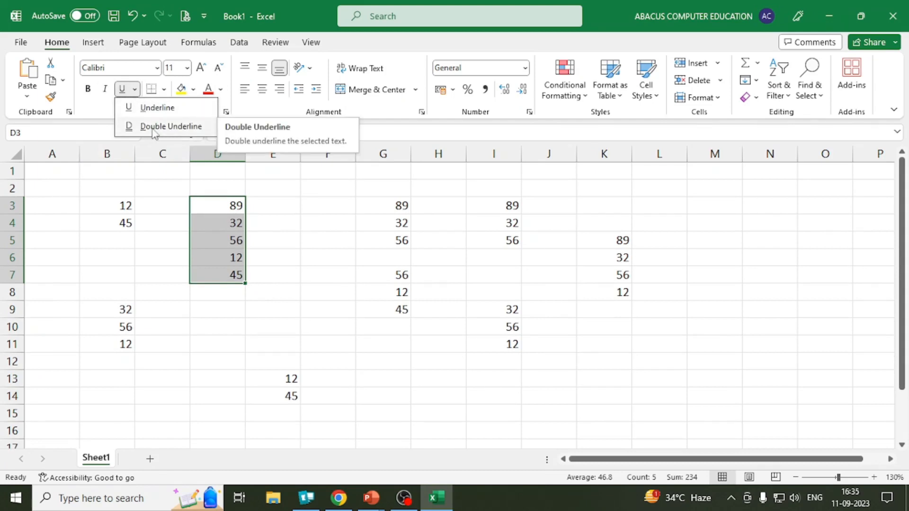
pyautogui.click(172, 182)
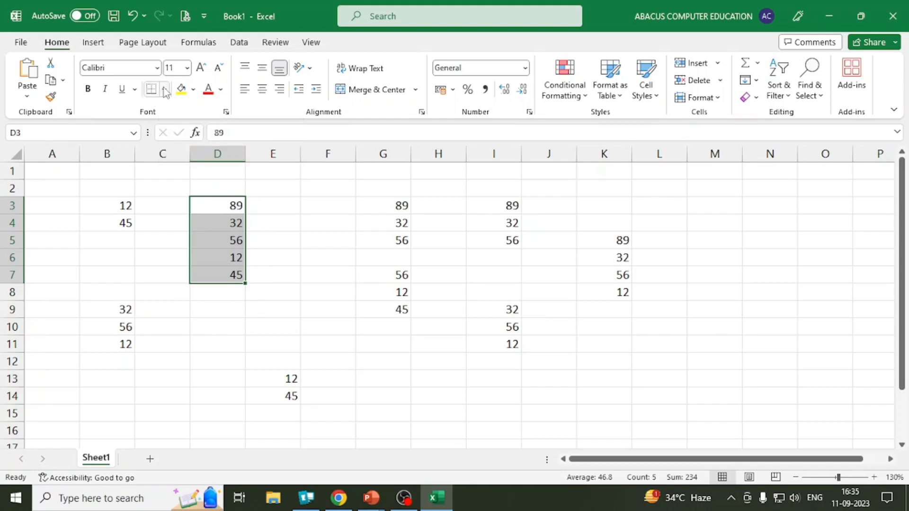
pyautogui.click(164, 90)
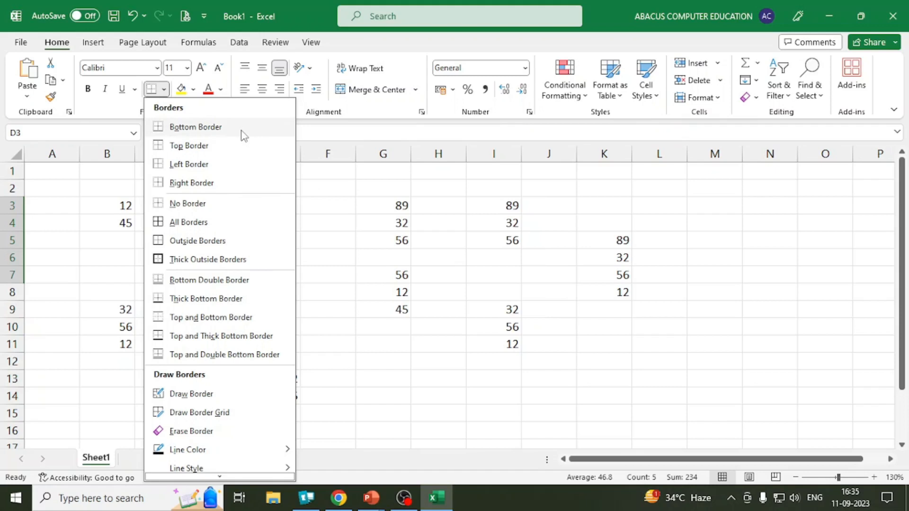
pyautogui.click(326, 243)
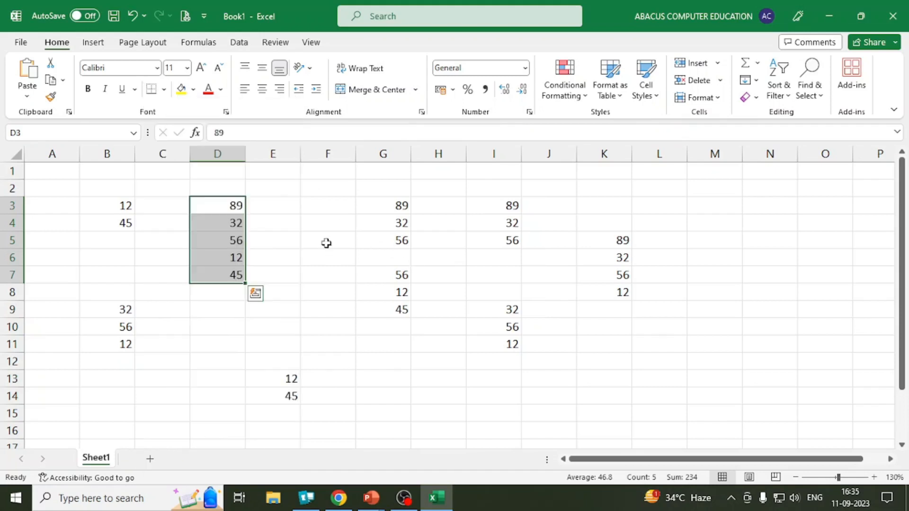
# Apply a bottom border to cells G3:G9 and undo it, keeping the range selected
pyautogui.click(395, 208)
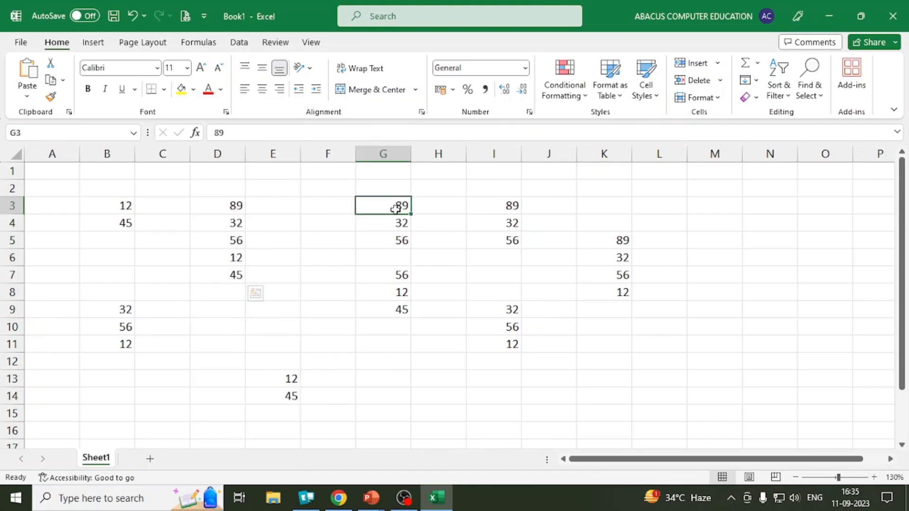
pyautogui.moveTo(395, 208); pyautogui.dragTo(397, 304)
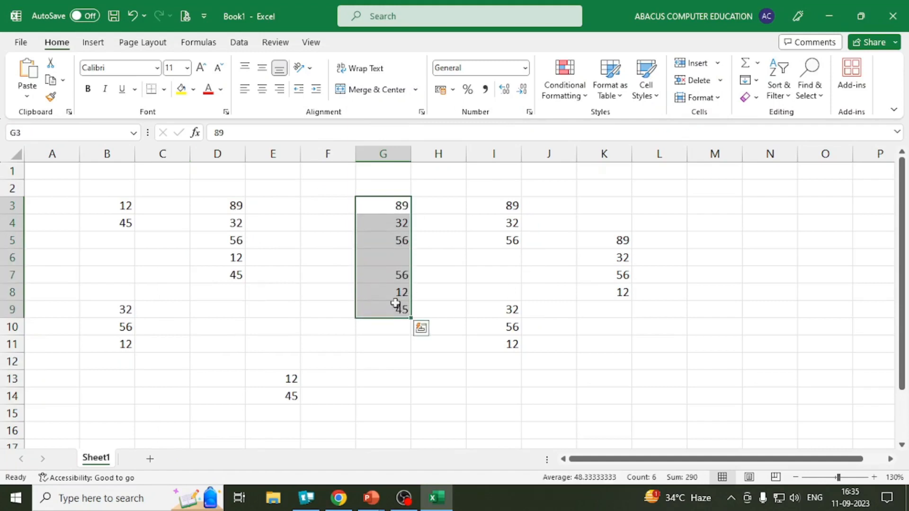
pyautogui.click(164, 89)
pyautogui.click(182, 128)
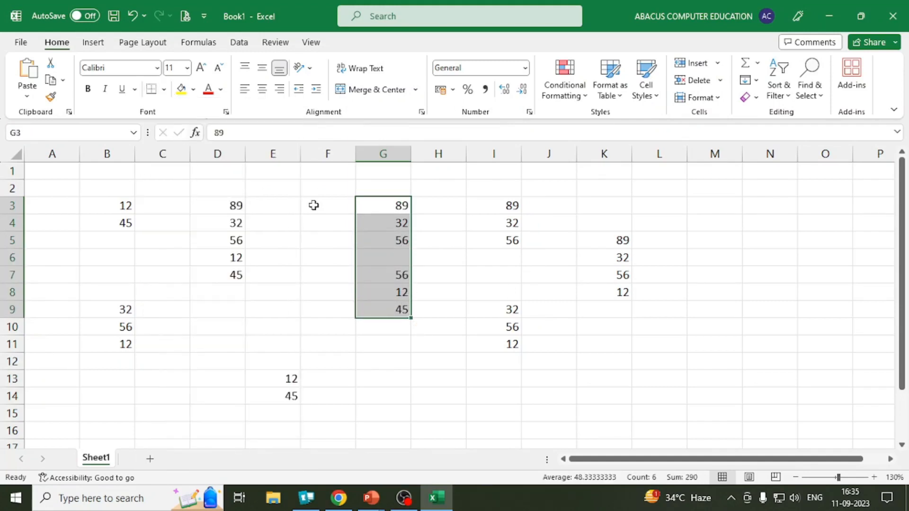
pyautogui.click(510, 268)
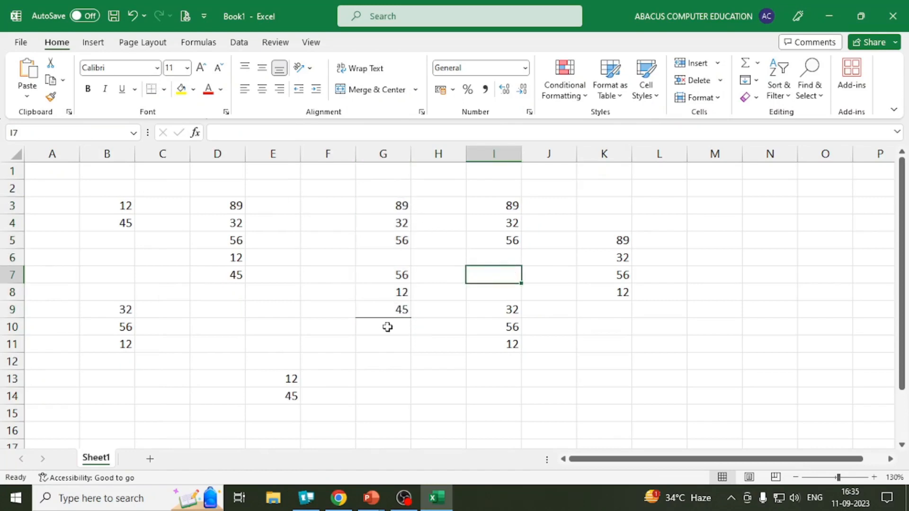
pyautogui.moveTo(383, 205); pyautogui.dragTo(384, 310)
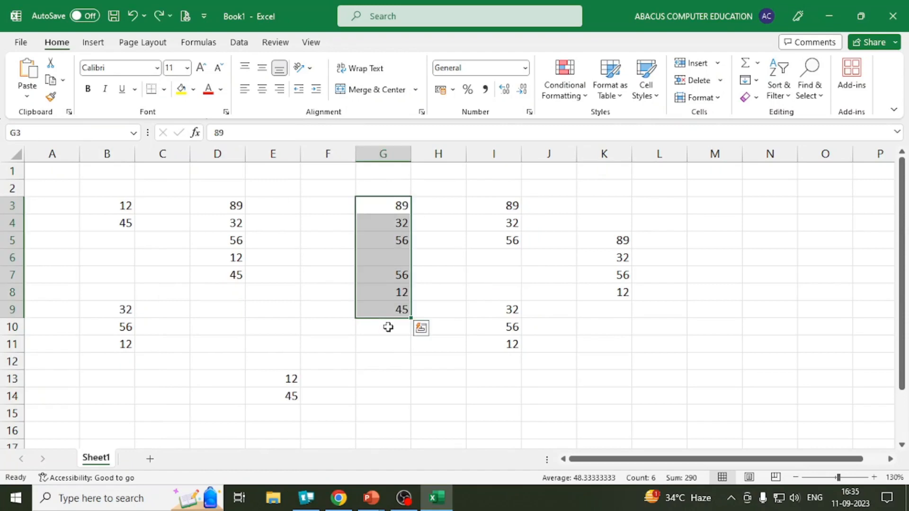
# Apply All Borders to cells G3:G9 and remove them with No Border
pyautogui.click(165, 89)
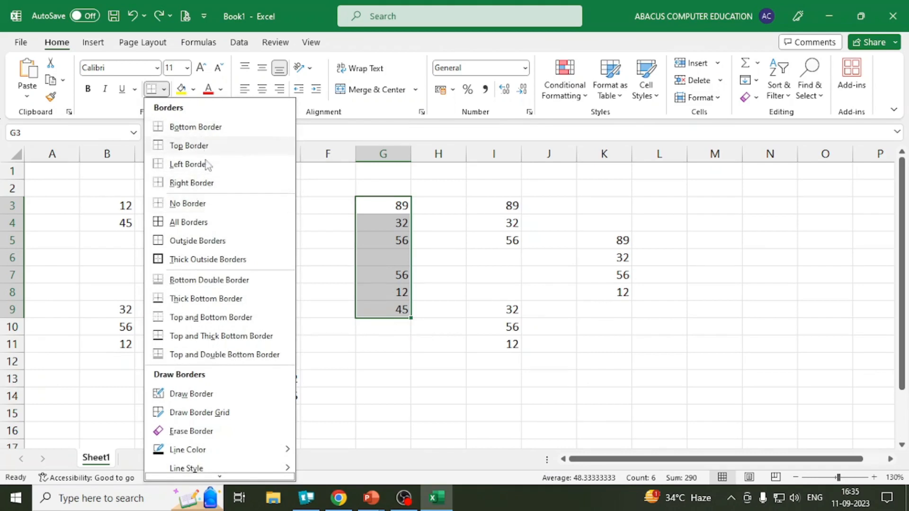
pyautogui.click(209, 223)
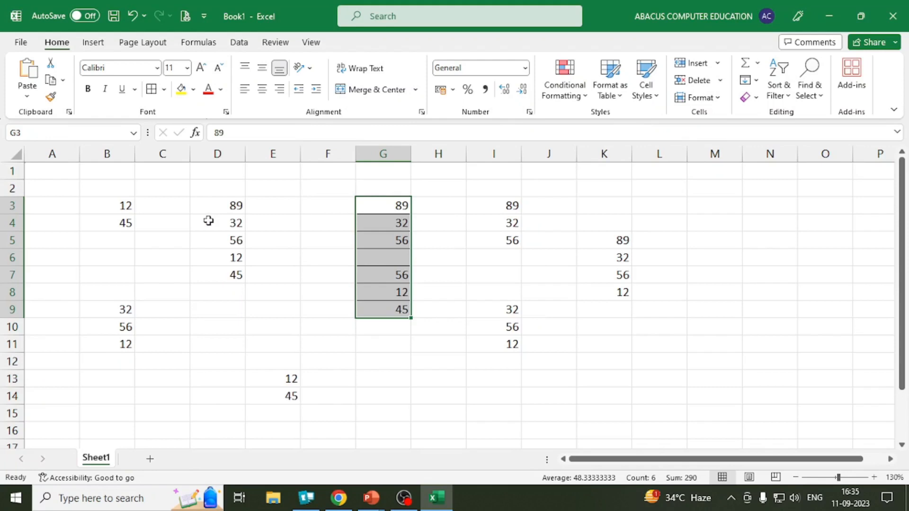
pyautogui.click(163, 89)
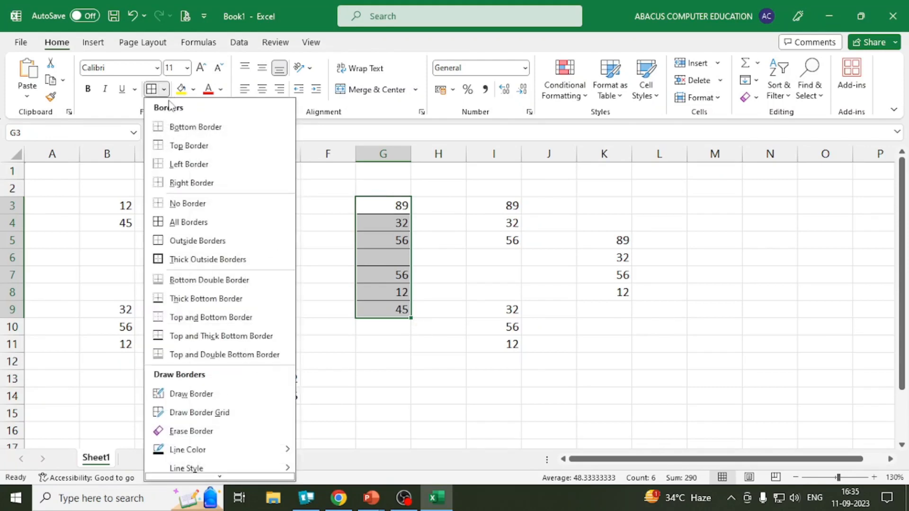
pyautogui.click(189, 205)
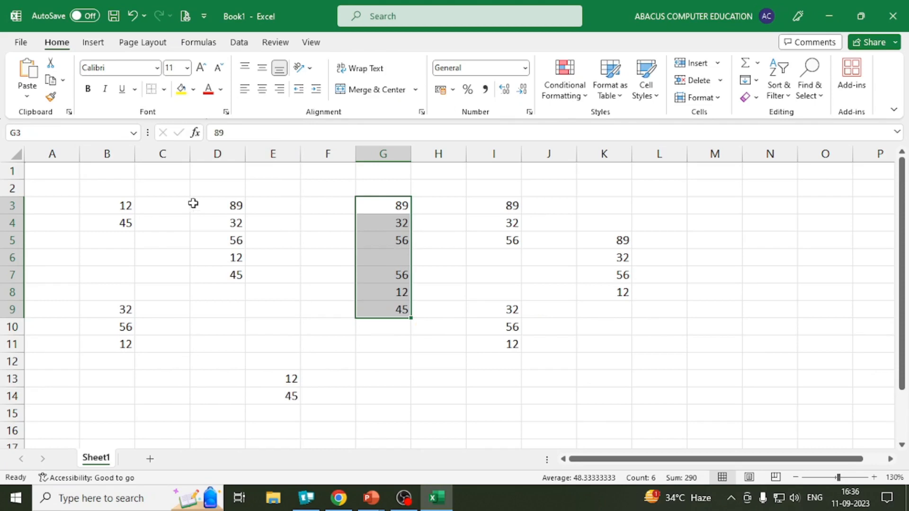
# Apply Outside Borders to cells G3:G9 and deselect the range
pyautogui.click(163, 89)
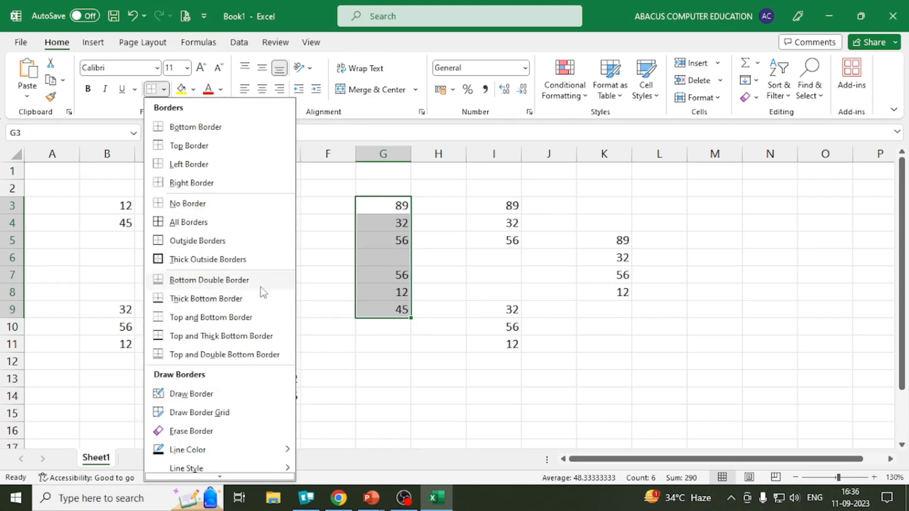
pyautogui.click(248, 241)
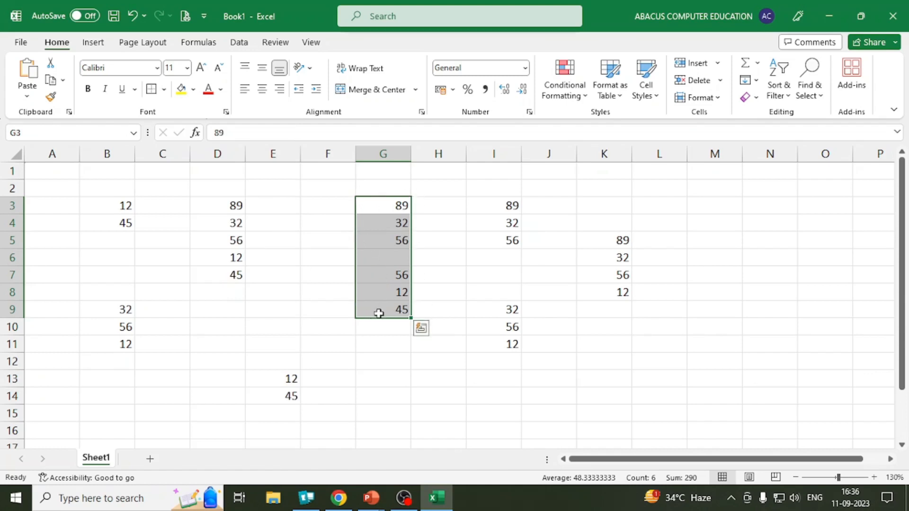
pyautogui.click(471, 293)
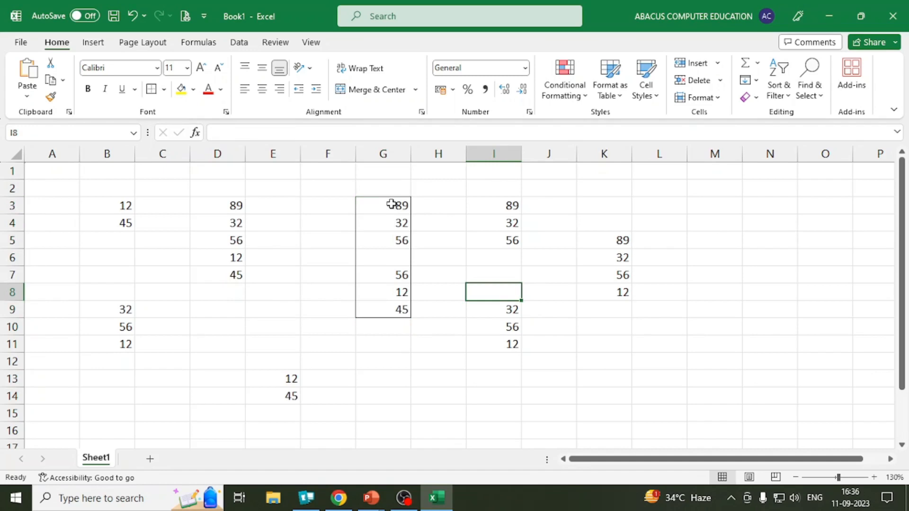
# Apply Thick Outside Borders to cells G3:G9 and deselect the range
pyautogui.moveTo(390, 204); pyautogui.dragTo(391, 310)
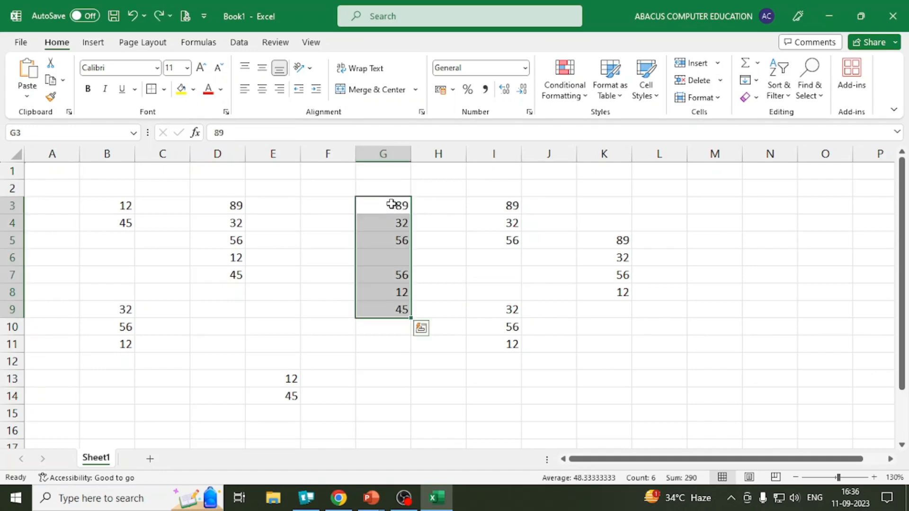
pyautogui.click(165, 90)
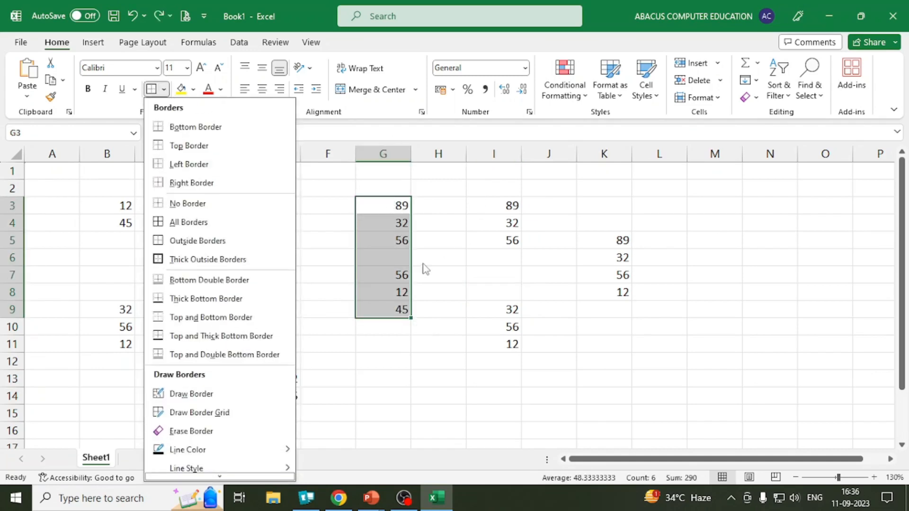
pyautogui.click(186, 260)
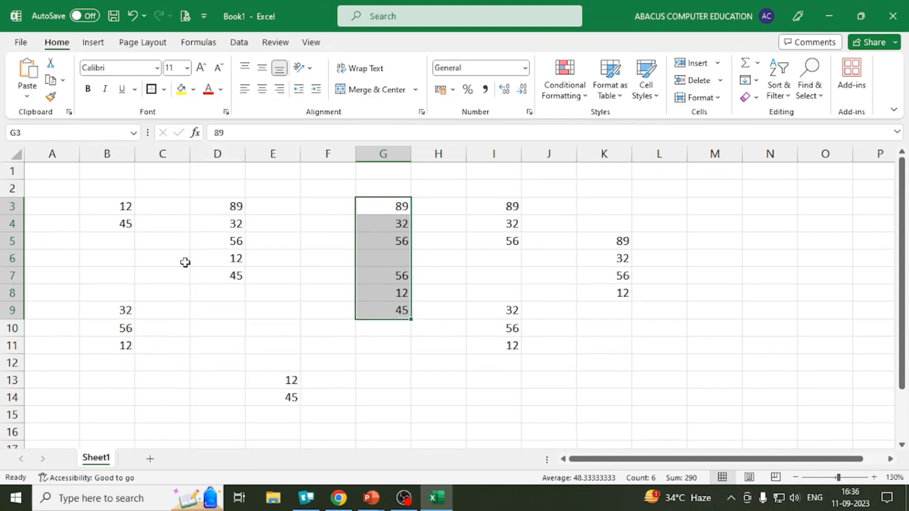
pyautogui.click(592, 227)
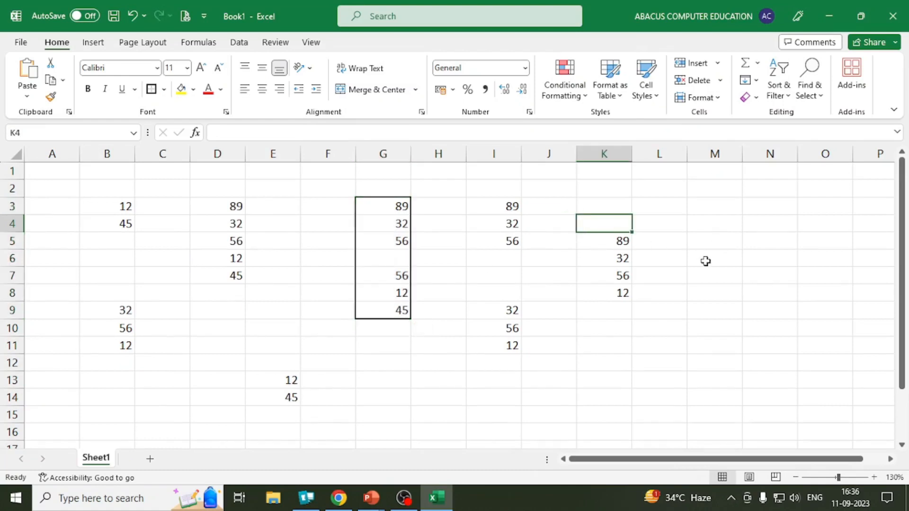
# Clear the borders from G3:G9 and use Draw Border to outline E9:G12, adding dividing lines inside the outline
pyautogui.moveTo(384, 206); pyautogui.dragTo(383, 310)
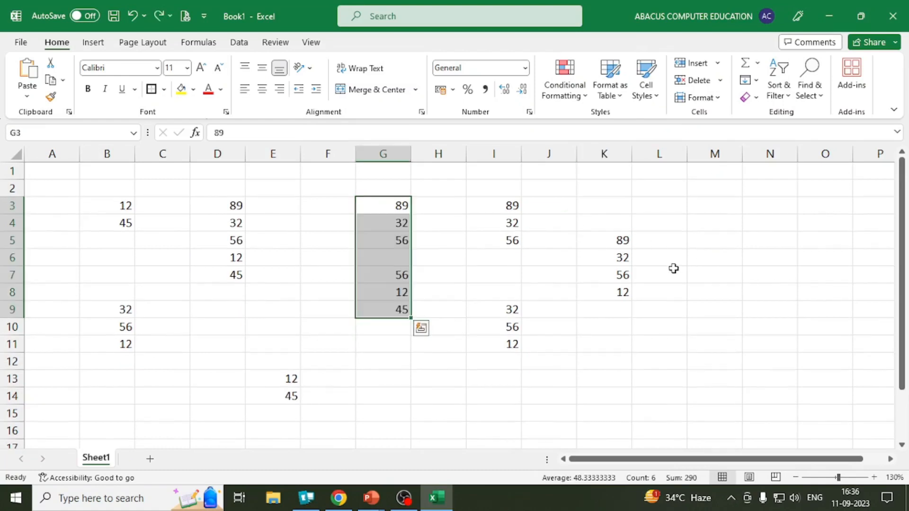
pyautogui.click(164, 90)
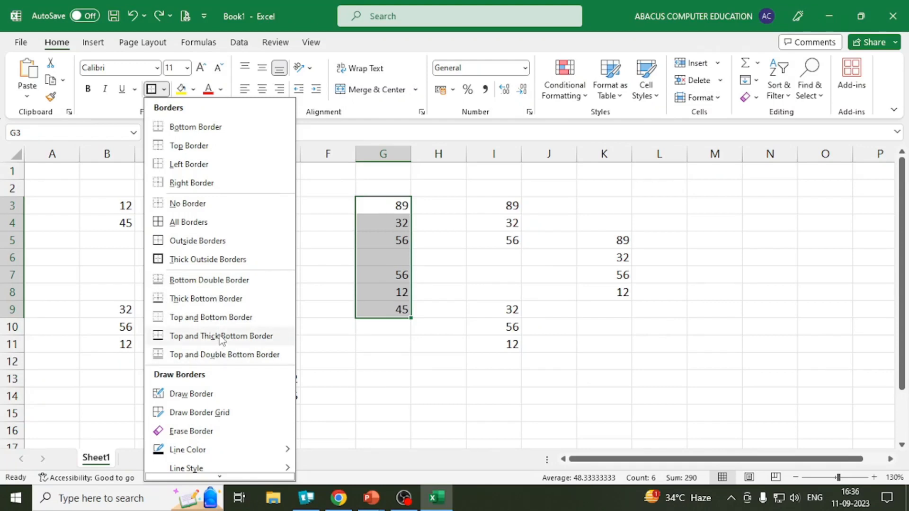
pyautogui.click(204, 398)
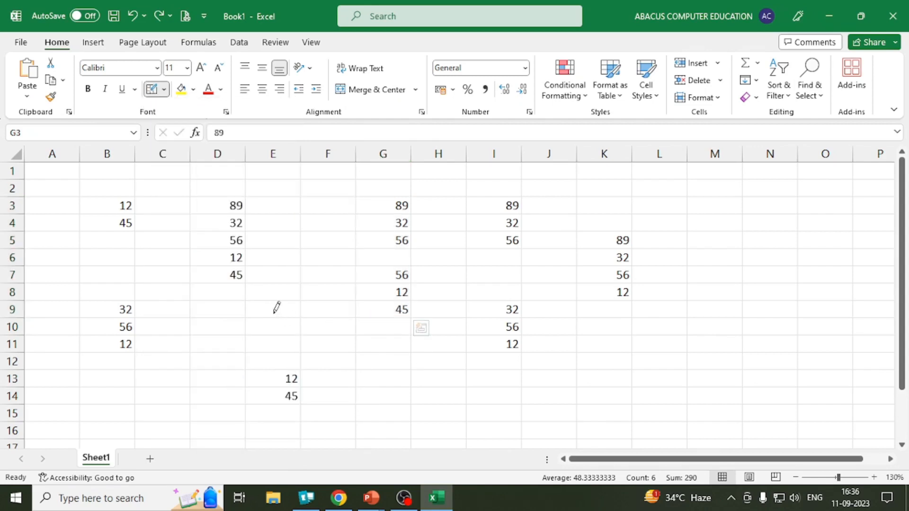
pyautogui.moveTo(264, 304); pyautogui.dragTo(386, 362)
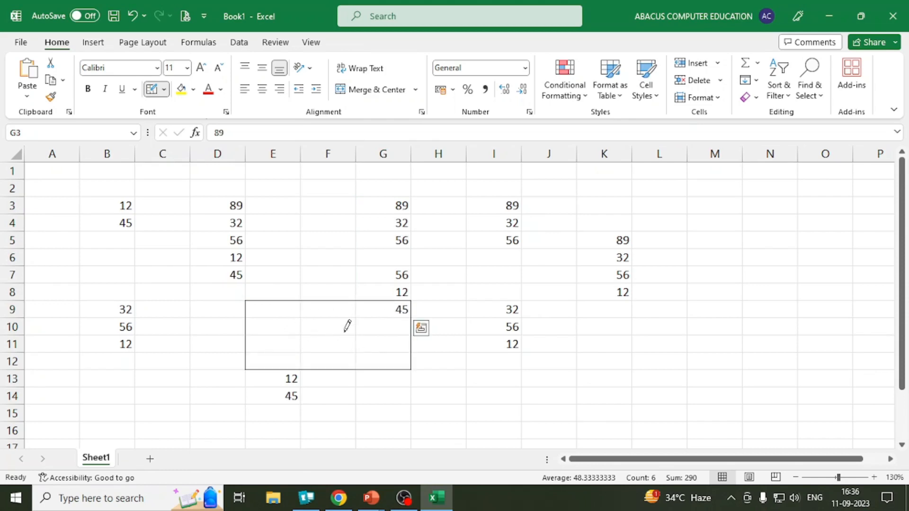
pyautogui.moveTo(354, 316)
pyautogui.mouseDown()
pyautogui.moveTo(358, 358)
pyautogui.moveTo(403, 335)
pyautogui.mouseUp()
pyautogui.moveTo(356, 351); pyautogui.dragTo(276, 351)
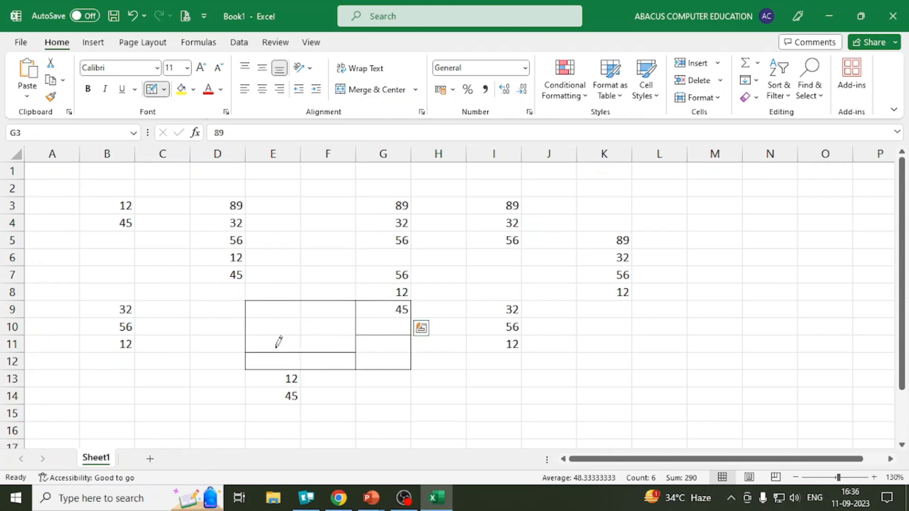
# Draw a border grid over cells E2:H7
pyautogui.click(164, 89)
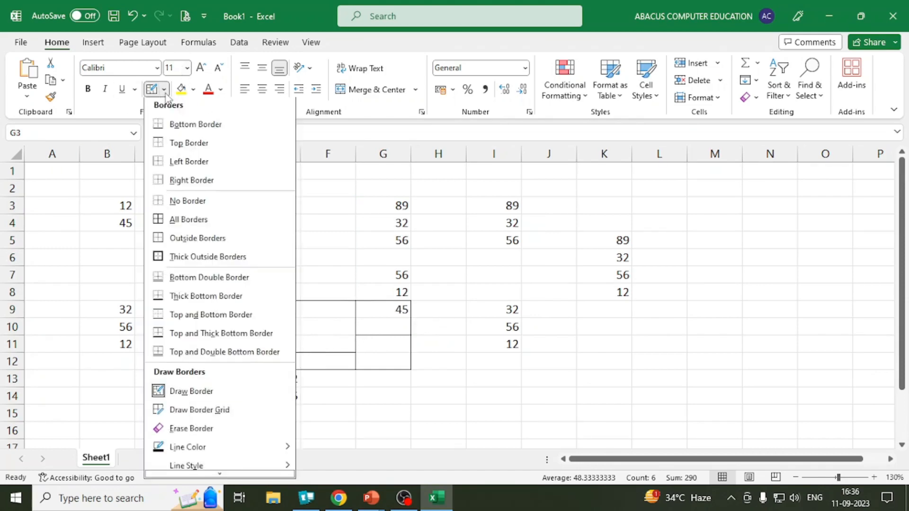
pyautogui.click(238, 413)
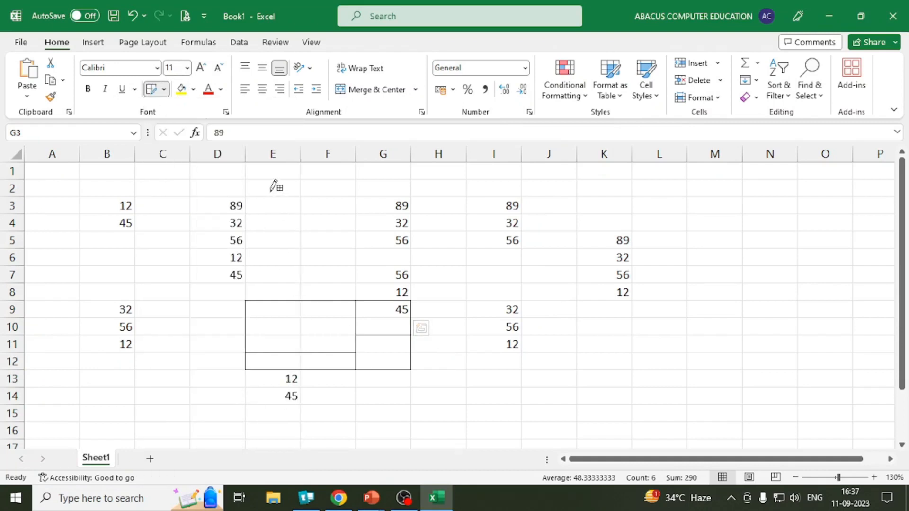
pyautogui.moveTo(270, 192); pyautogui.dragTo(447, 271)
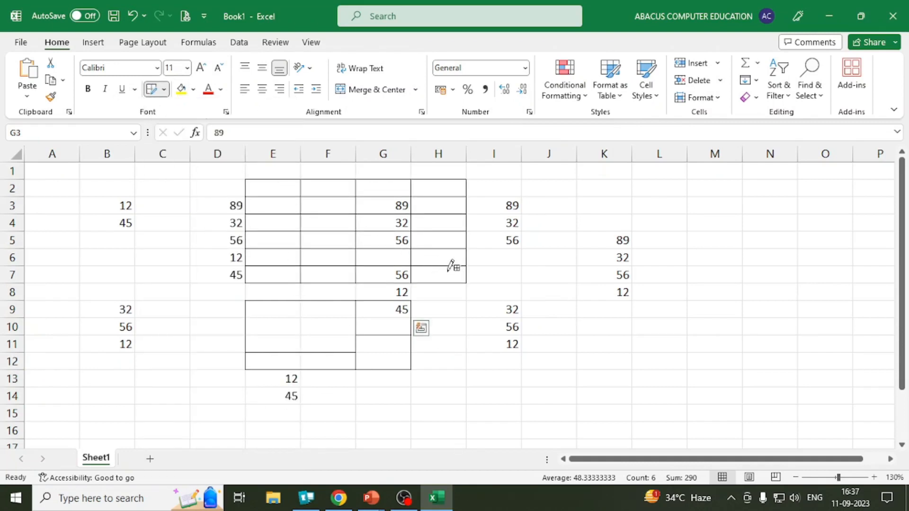
# Erase all the hand-drawn borders in E2:H7 and E9:G12 with Erase Border
pyautogui.click(164, 90)
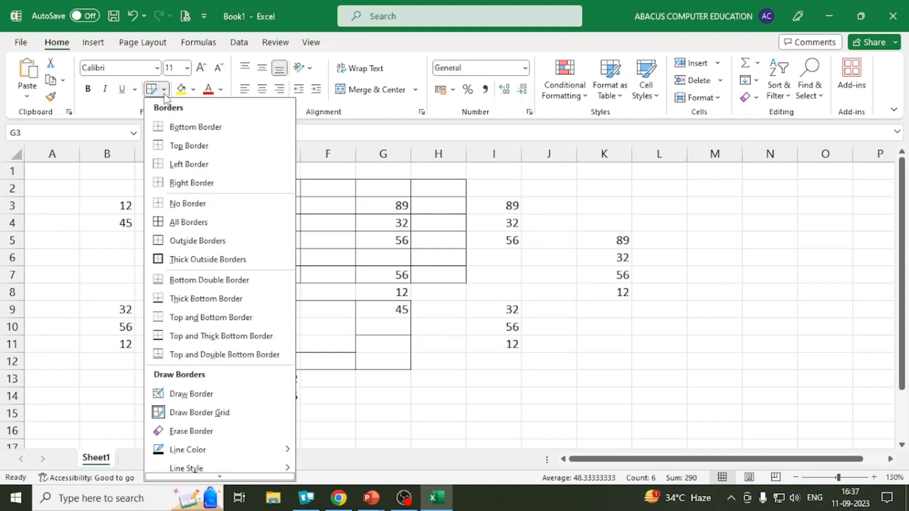
pyautogui.click(234, 438)
pyautogui.moveTo(335, 173); pyautogui.dragTo(483, 257)
pyautogui.moveTo(273, 310); pyautogui.dragTo(436, 359)
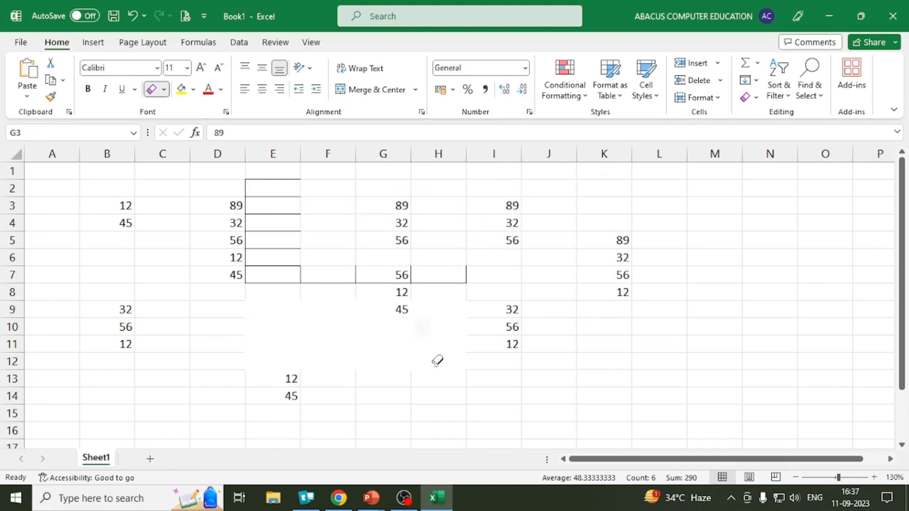
pyautogui.moveTo(301, 197); pyautogui.dragTo(568, 340)
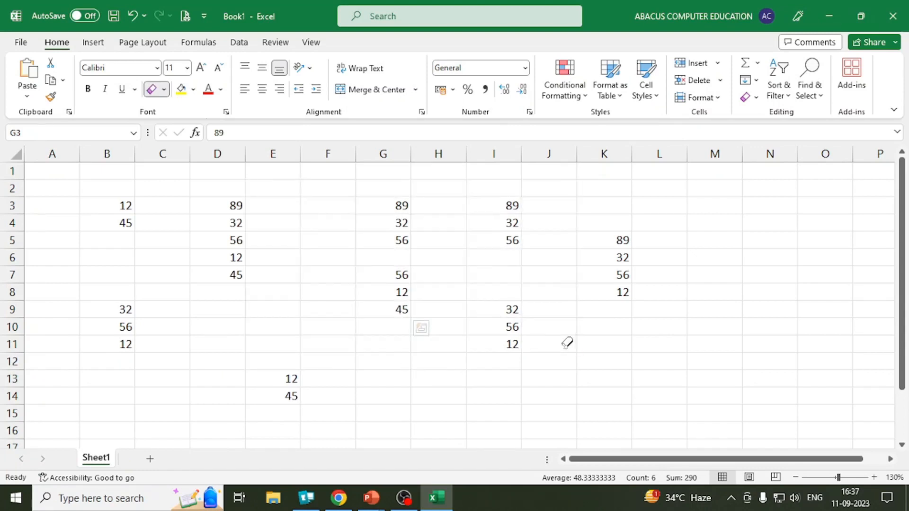
# Set the border line color to standard red and the line style to a thin dash-and-dot pattern
pyautogui.click(164, 90)
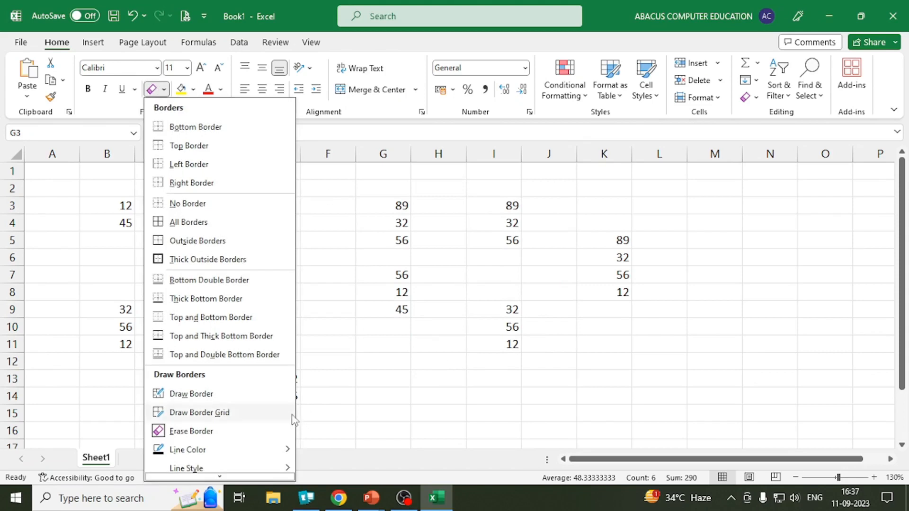
pyautogui.moveTo(236, 447)
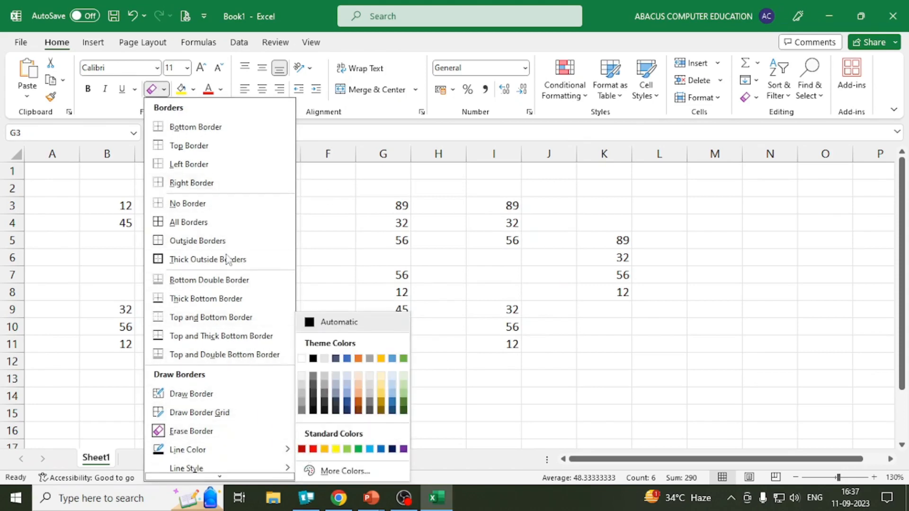
pyautogui.click(313, 449)
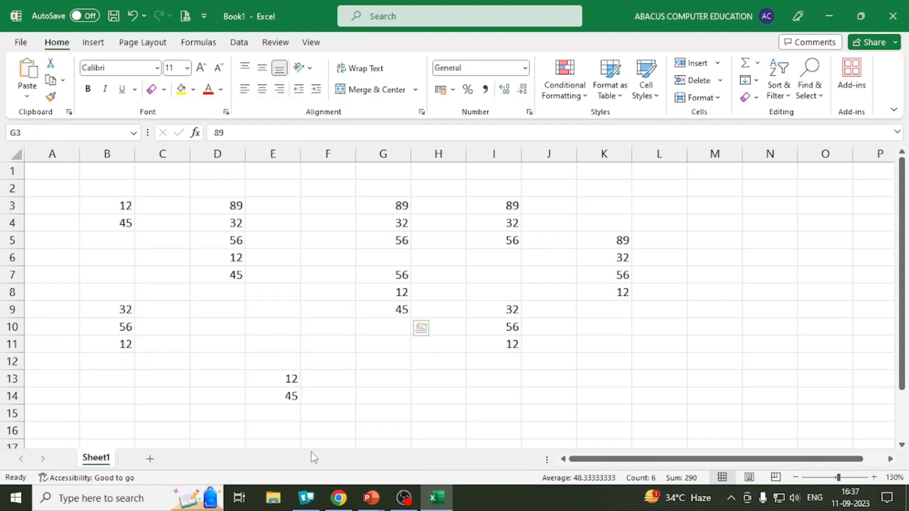
pyautogui.click(164, 89)
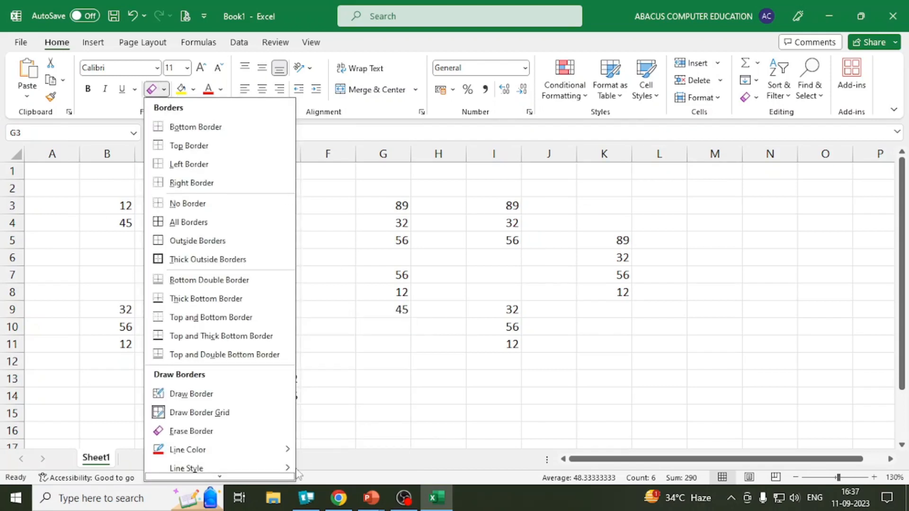
pyautogui.moveTo(257, 459)
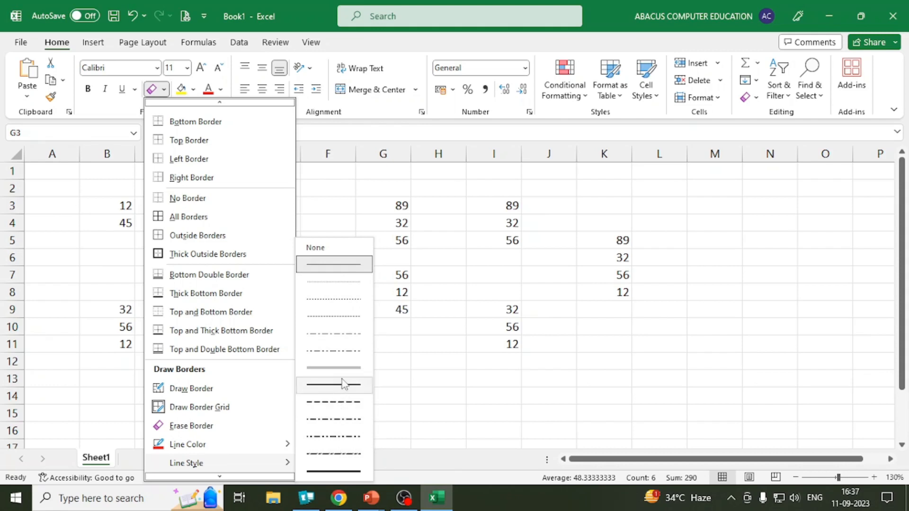
pyautogui.click(345, 353)
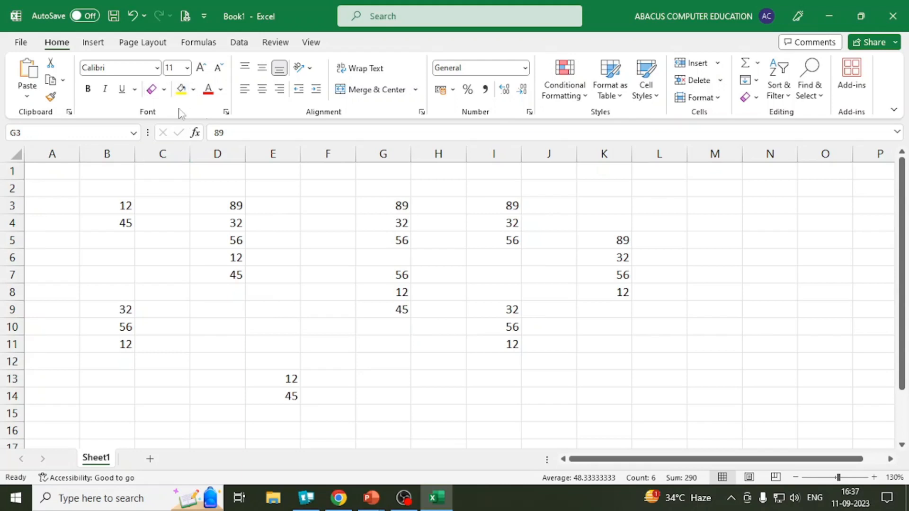
# Draw red dash-and-dot border grids over E4:G9 and I3:I6, and exit border drawing
pyautogui.moveTo(282, 213); pyautogui.dragTo(409, 310)
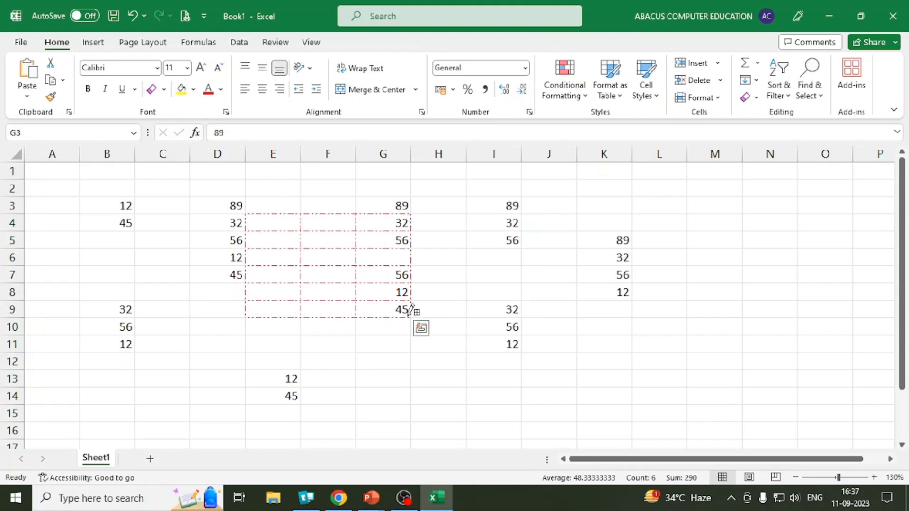
pyautogui.moveTo(495, 197); pyautogui.dragTo(516, 253)
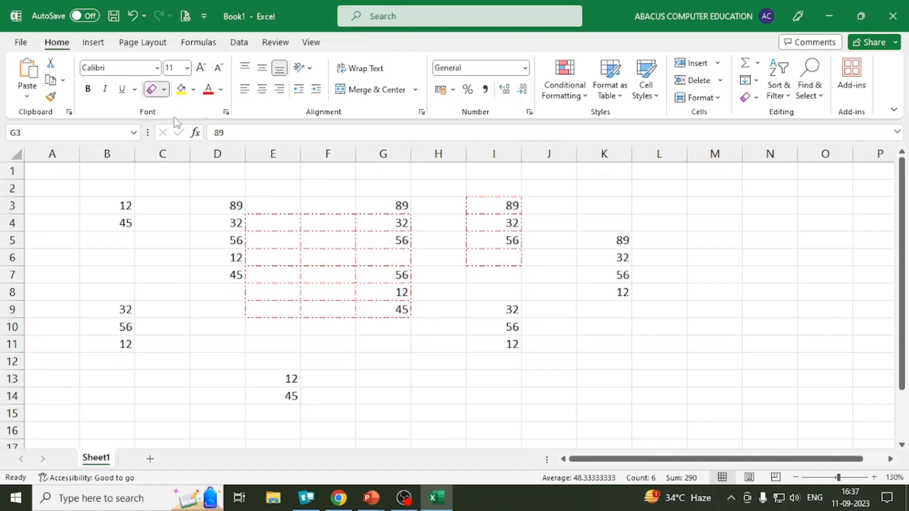
pyautogui.click(157, 91)
pyautogui.press('Escape')
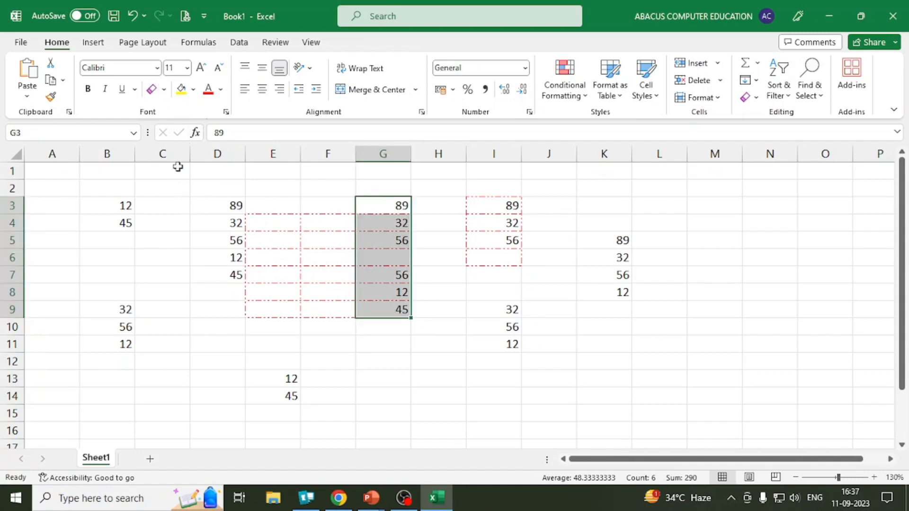
# Set the border line color to standard blue, draw a border grid over G11:I15, and exit border drawing
pyautogui.click(163, 89)
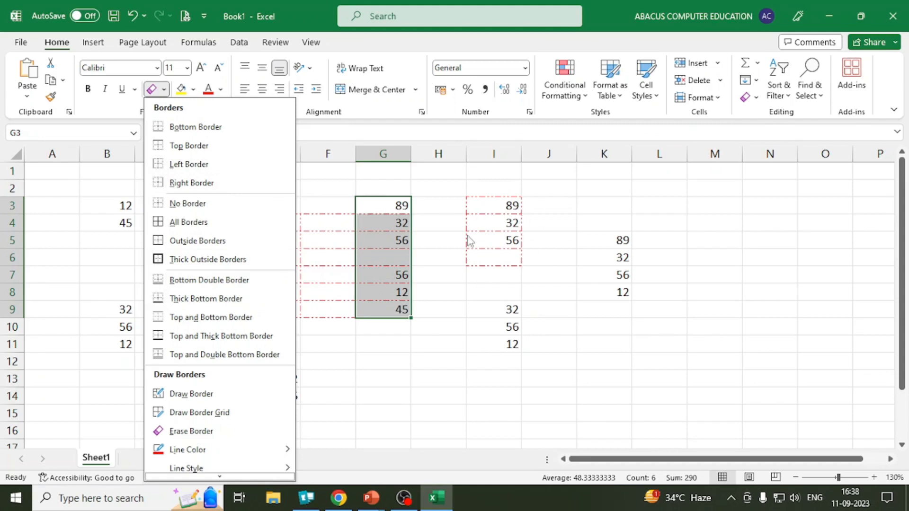
pyautogui.scroll(-1, 279, 418)
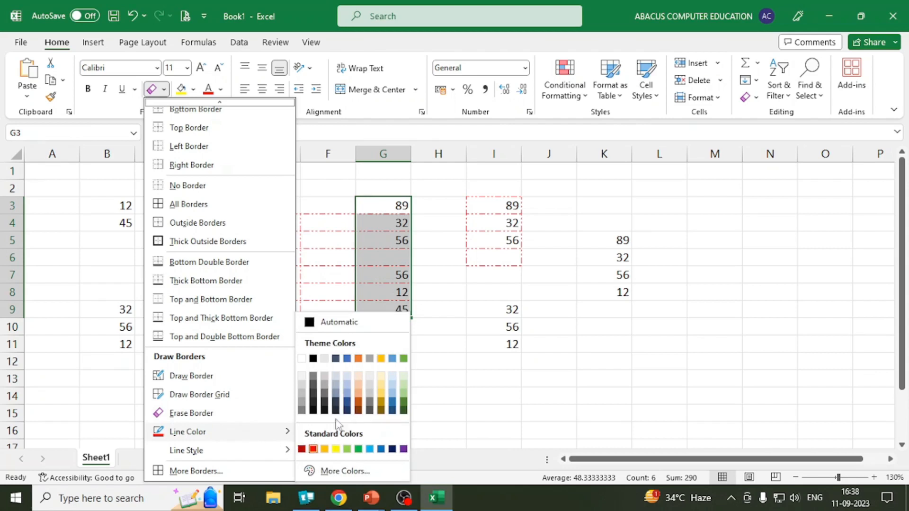
pyautogui.click(381, 449)
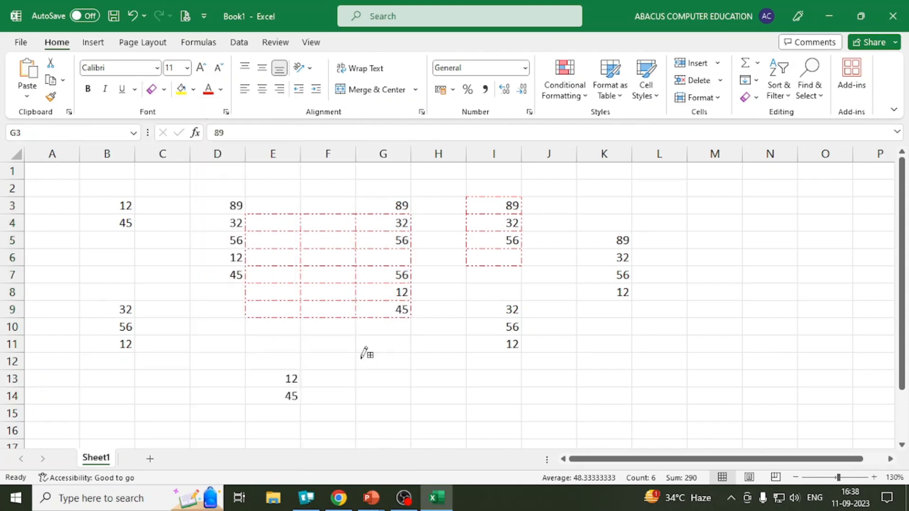
pyautogui.moveTo(365, 349)
pyautogui.mouseDown()
pyautogui.moveTo(491, 402)
pyautogui.moveTo(493, 417)
pyautogui.mouseUp()
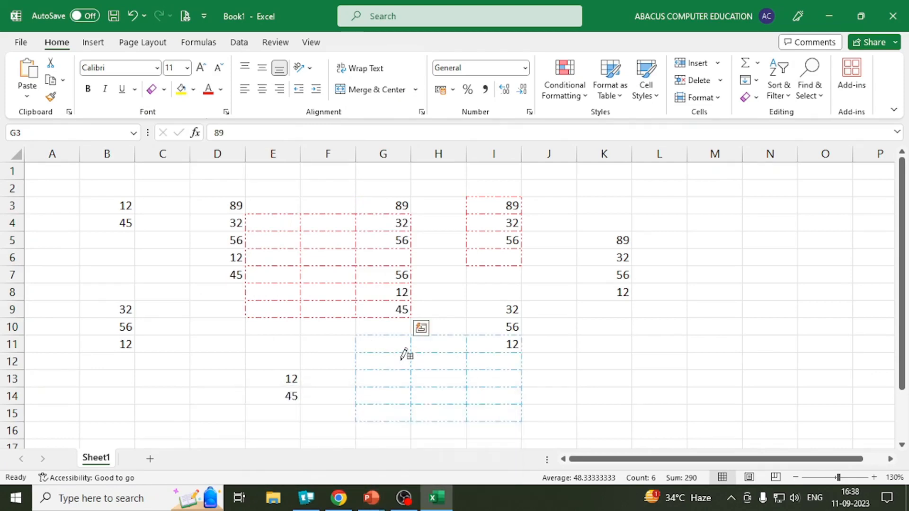
pyautogui.press('Escape')
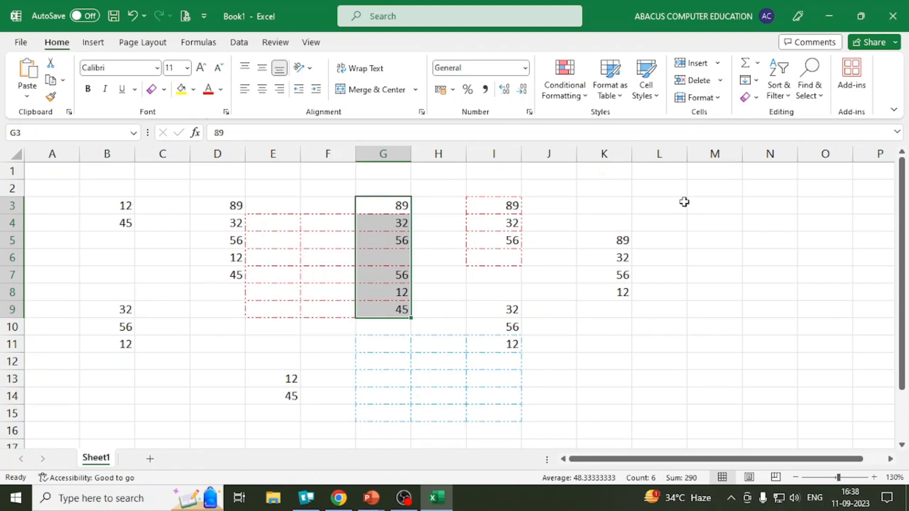
# Apply All Borders to cells L3:N10 with the current blue line settings and deselect the range
pyautogui.moveTo(683, 202); pyautogui.dragTo(795, 333)
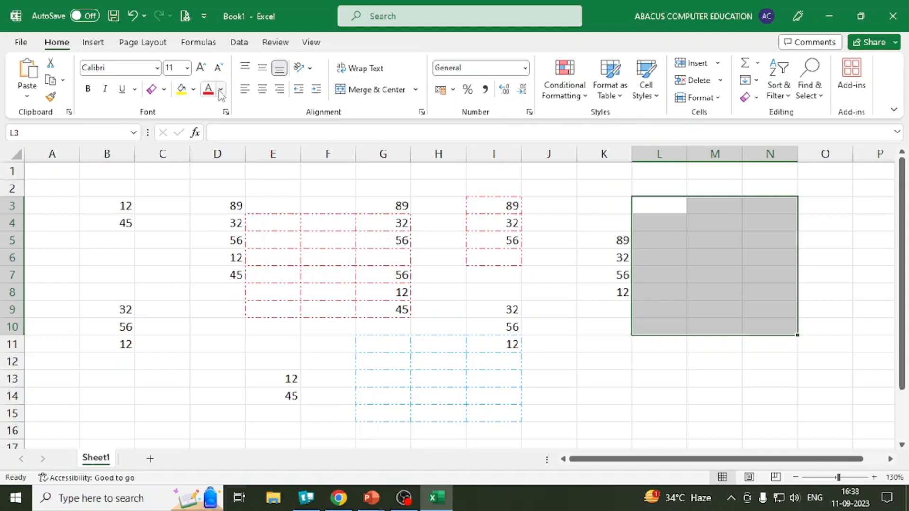
pyautogui.click(164, 89)
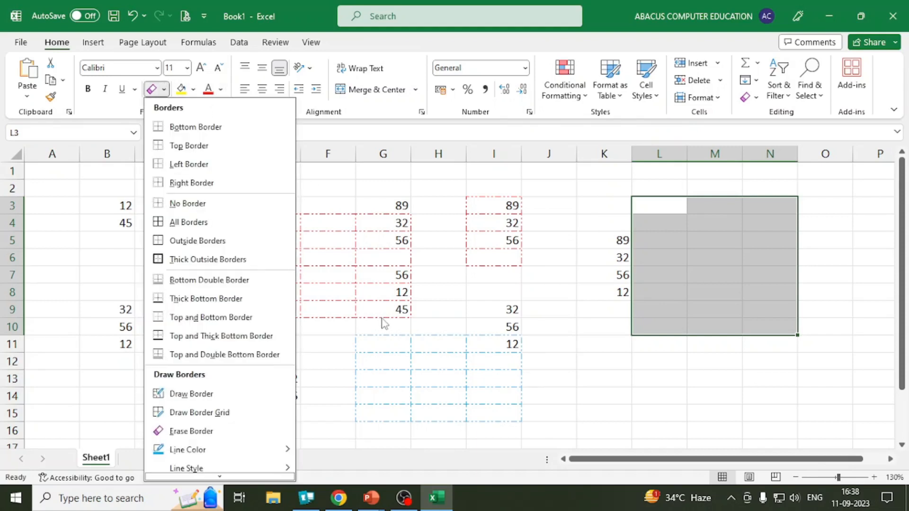
pyautogui.click(254, 222)
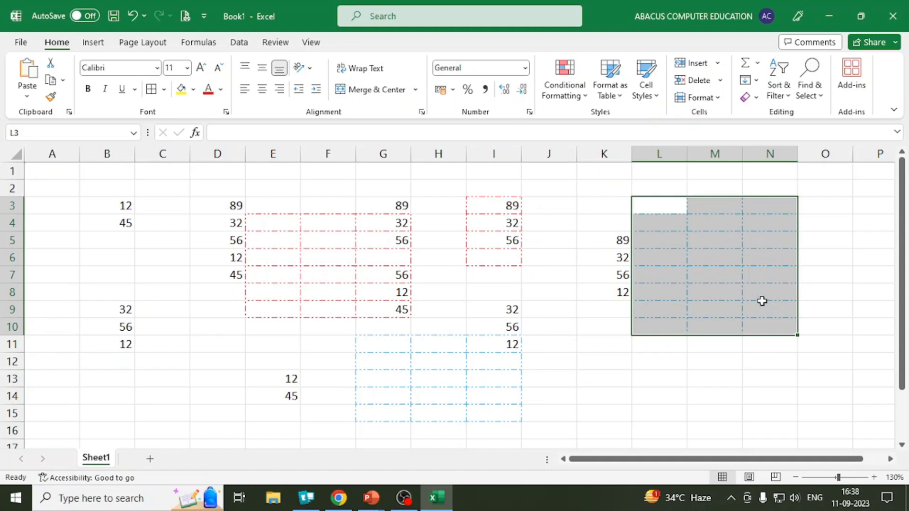
pyautogui.click(164, 89)
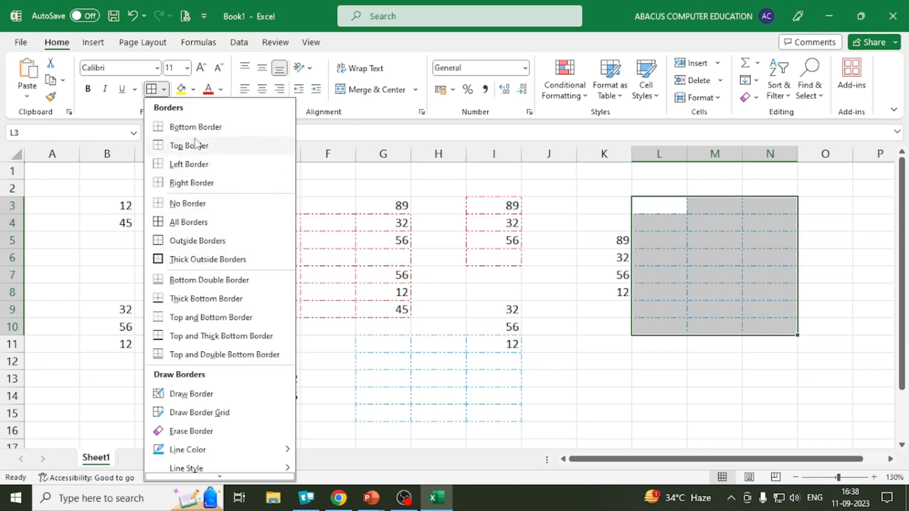
pyautogui.click(845, 236)
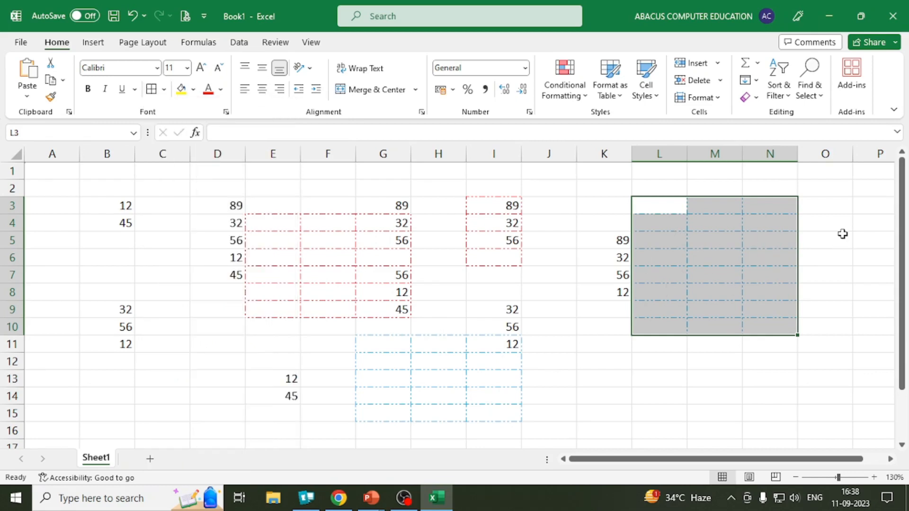
pyautogui.click(842, 234)
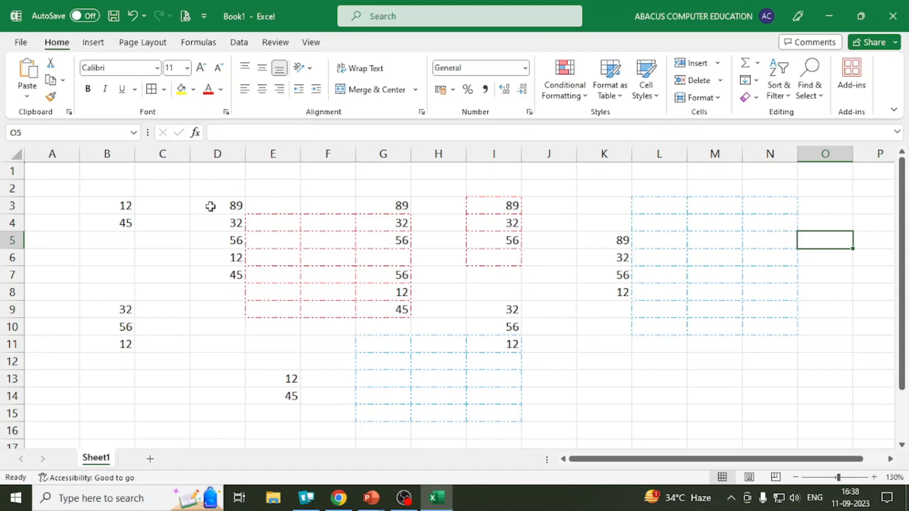
# Fill cells D3:D7 with the light gold theme color and deselect the range
pyautogui.moveTo(223, 208); pyautogui.dragTo(238, 277)
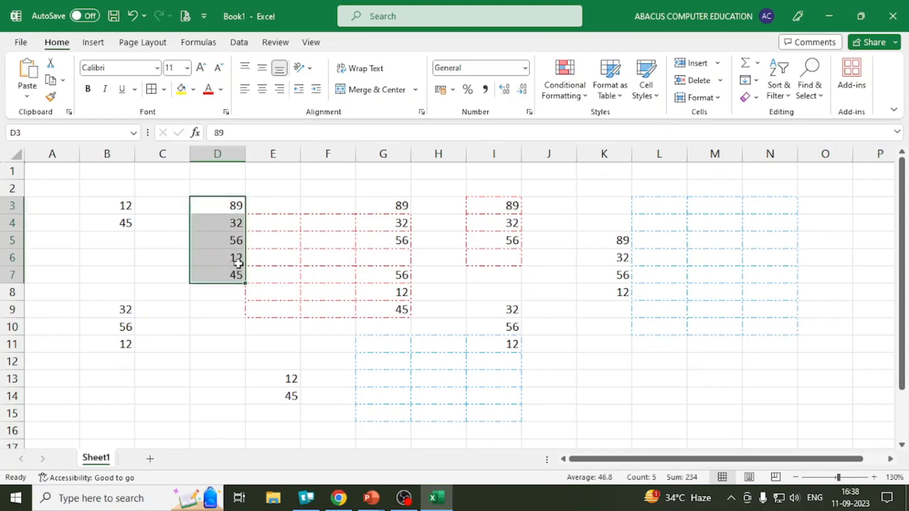
pyautogui.click(193, 89)
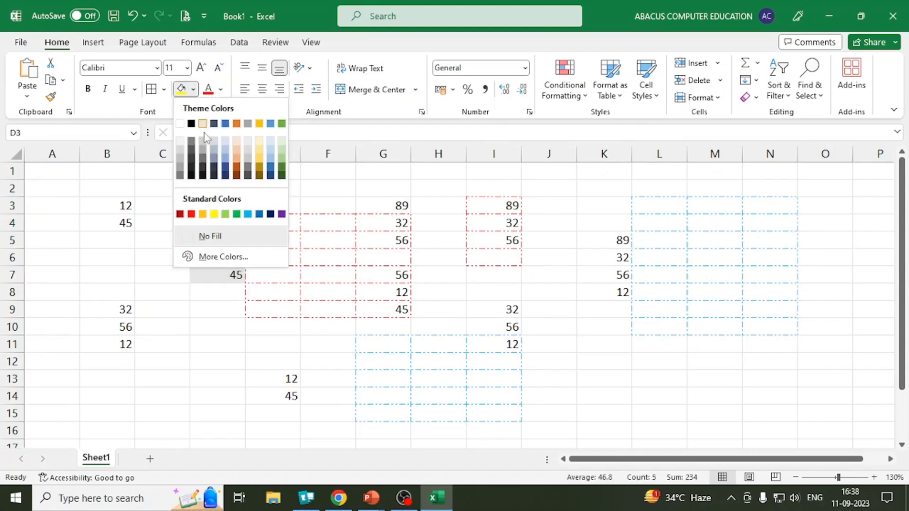
pyautogui.click(259, 158)
pyautogui.click(573, 247)
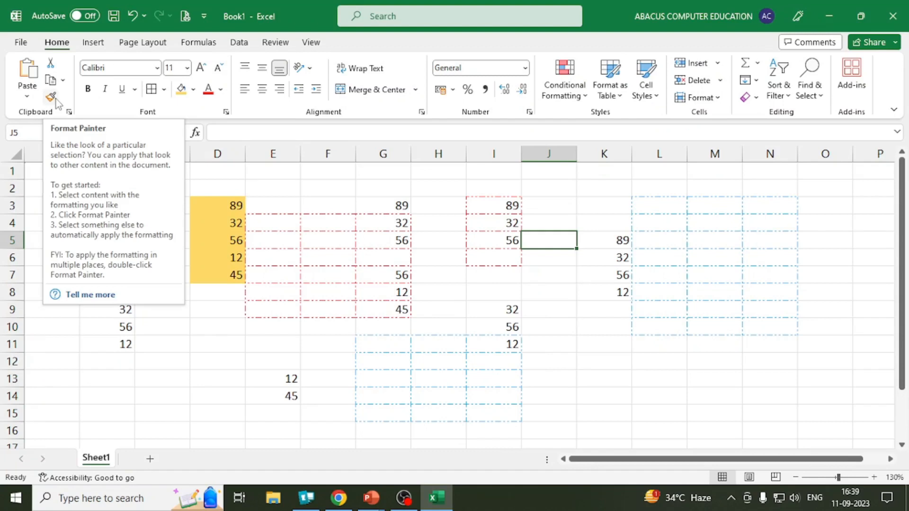
pyautogui.click(381, 185)
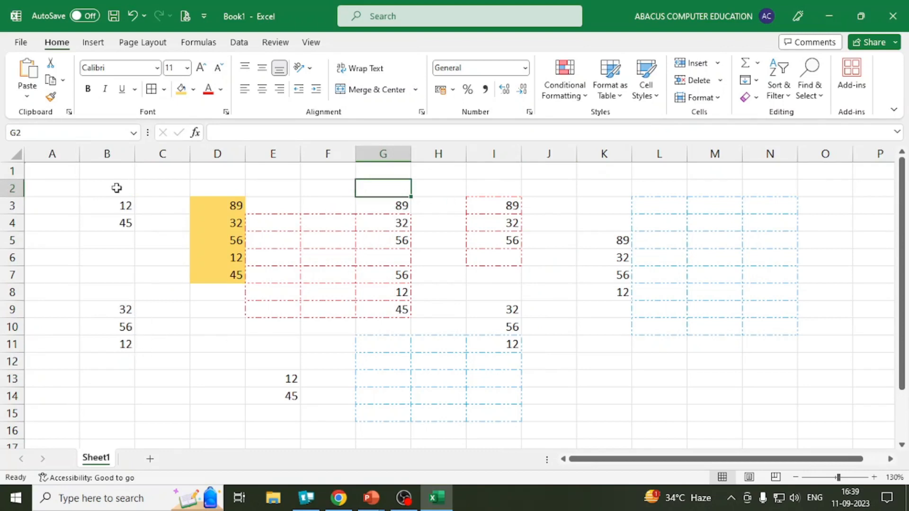
# Format the numbers in B3:B4 as bold and underlined with a red font color
pyautogui.moveTo(115, 205); pyautogui.dragTo(121, 220)
pyautogui.write('12 45')
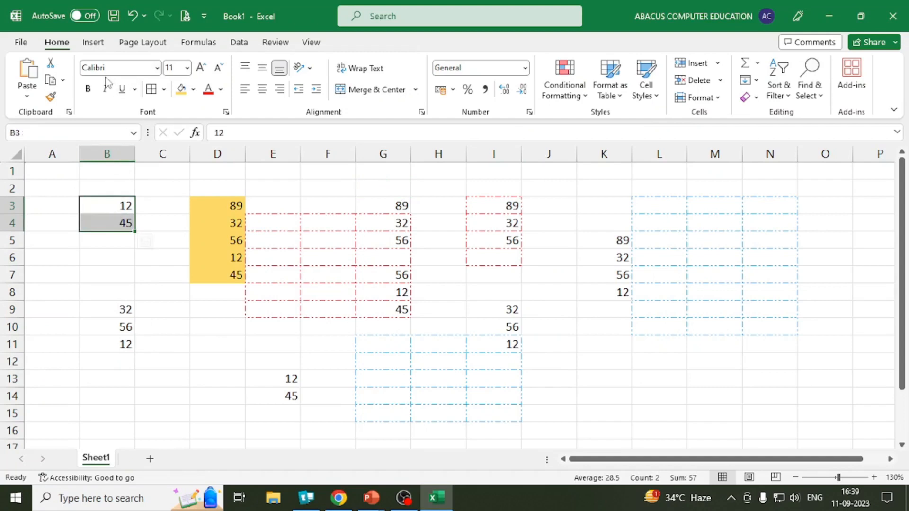
pyautogui.click(88, 89)
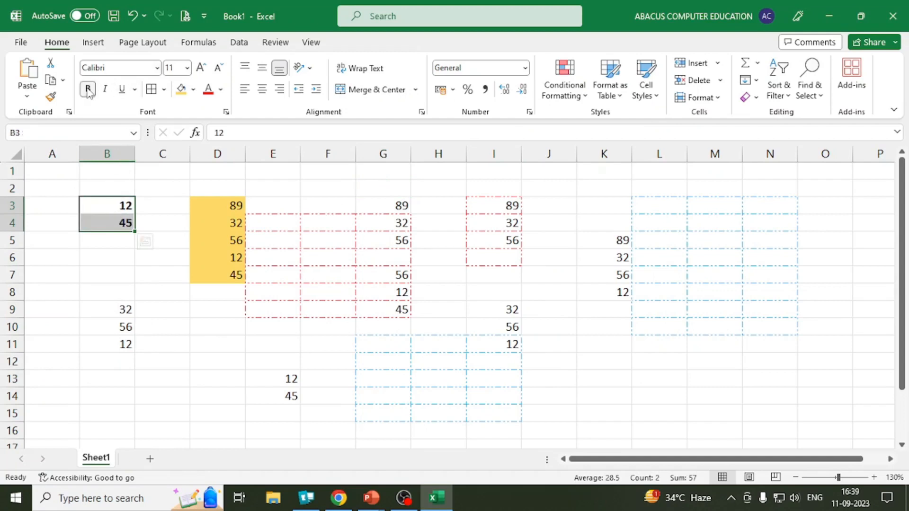
pyautogui.click(122, 89)
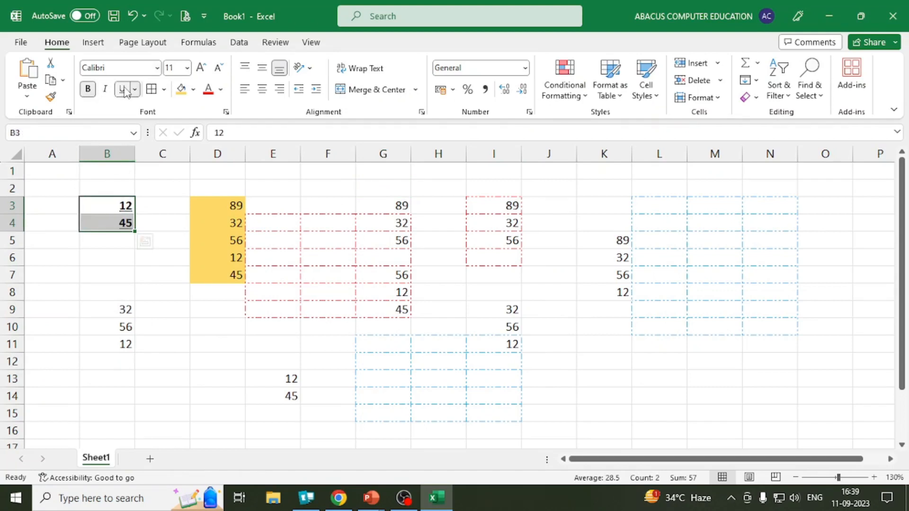
pyautogui.click(208, 90)
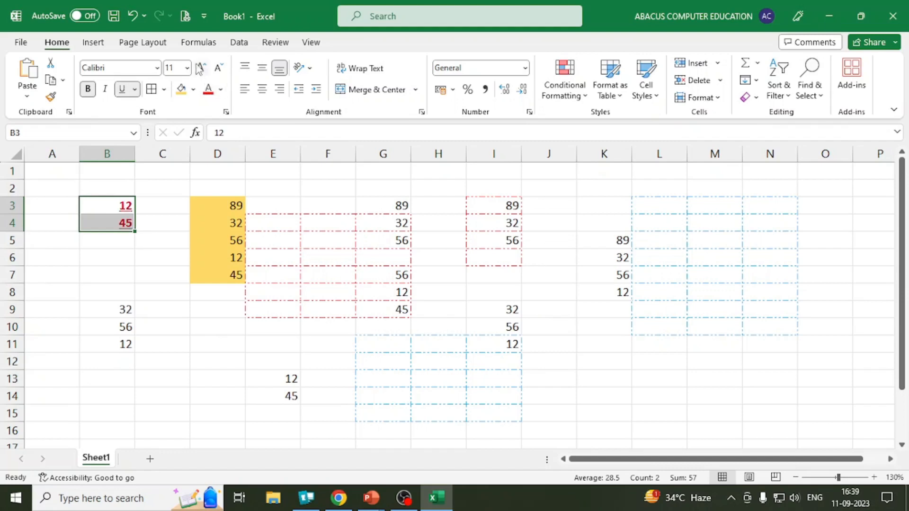
# Set the font of B3:B4 to Agency FB at size 14 and deselect the range
pyautogui.click(199, 68)
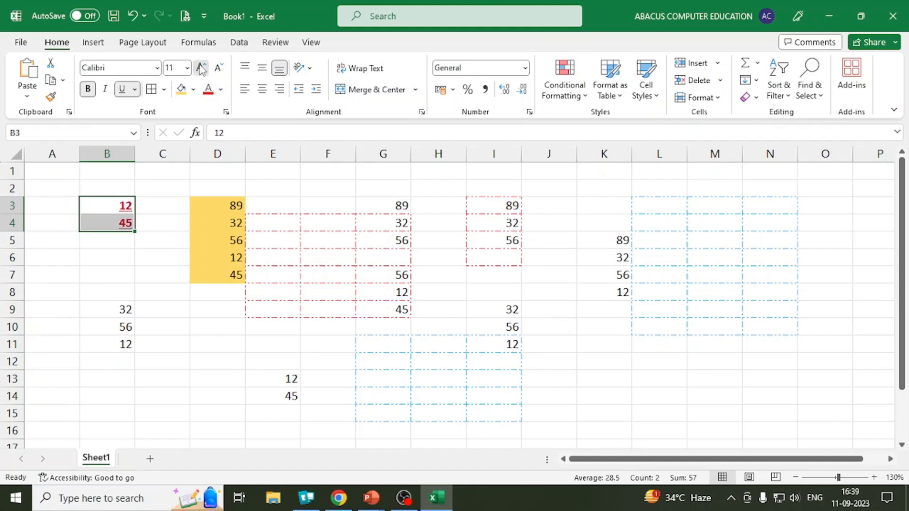
pyautogui.click(156, 69)
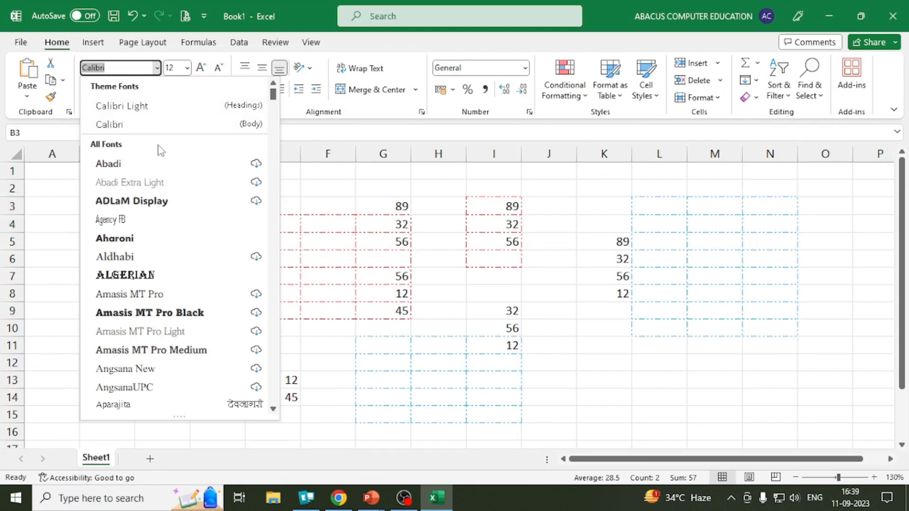
pyautogui.click(149, 226)
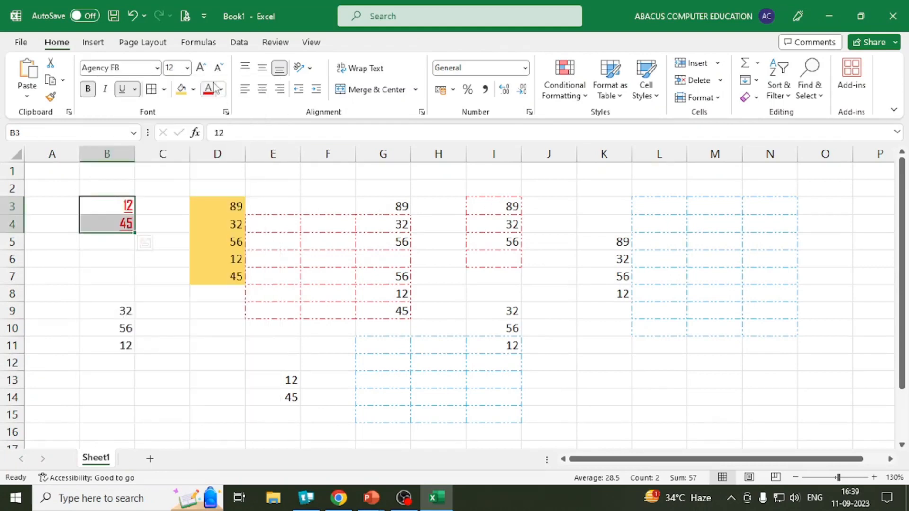
pyautogui.click(201, 67)
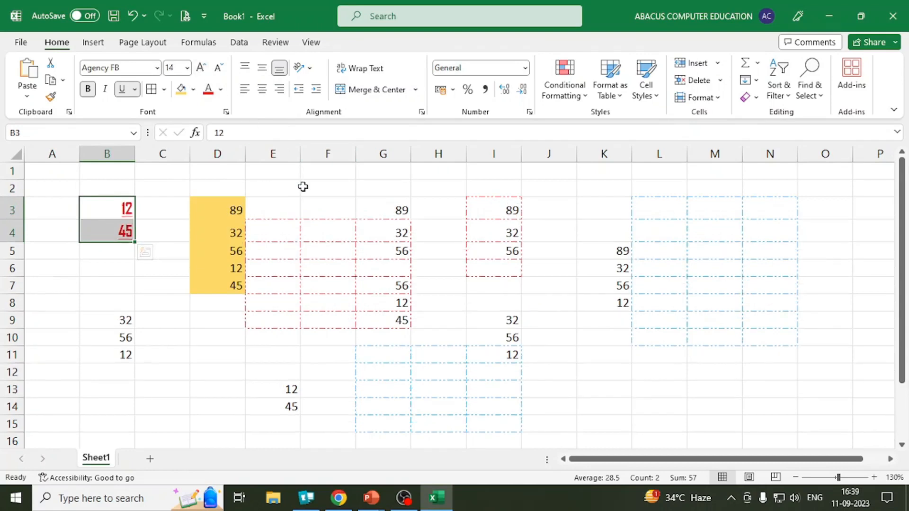
pyautogui.click(303, 187)
# Copy the formatting of B3 onto B9:B11 with Format Painter and deselect the range
pyautogui.click(118, 211)
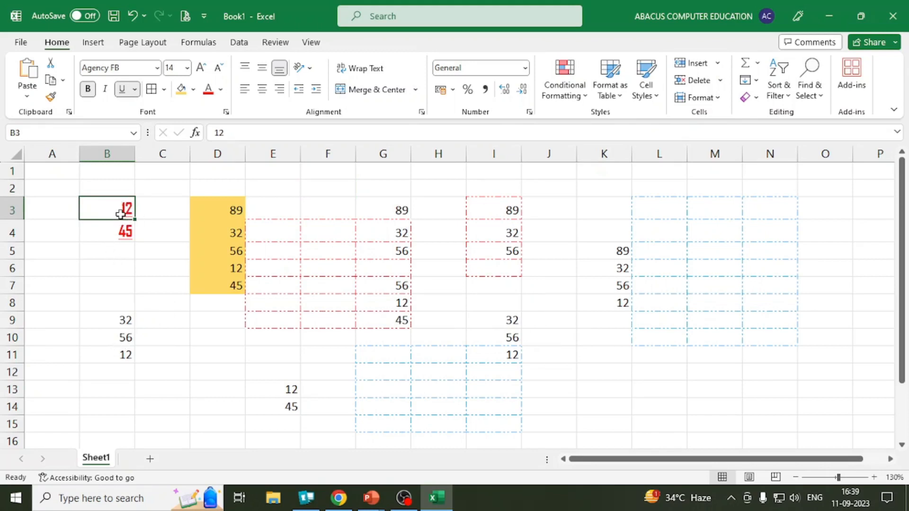
pyautogui.click(50, 97)
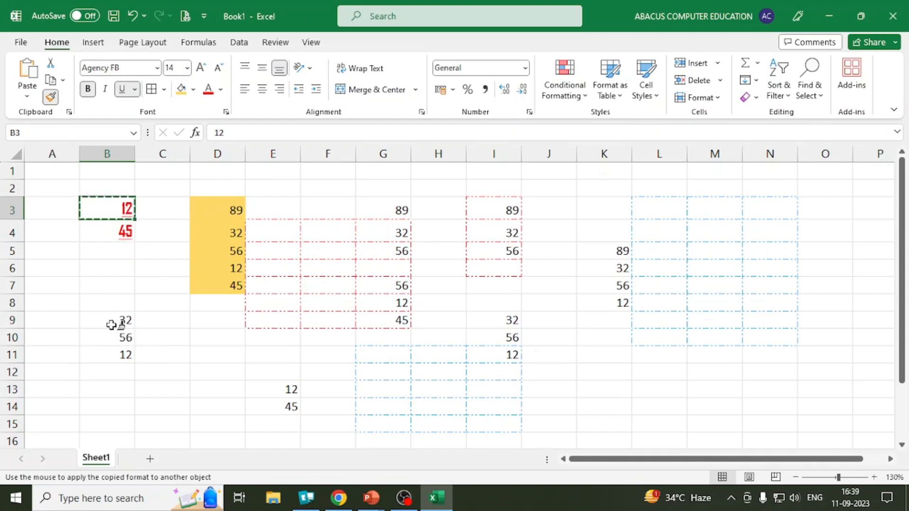
pyautogui.moveTo(113, 323); pyautogui.dragTo(117, 353)
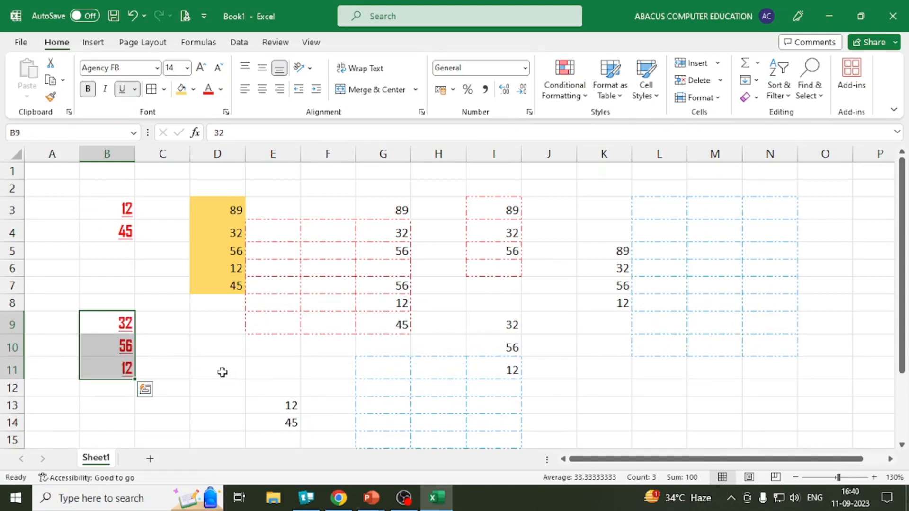
pyautogui.click(191, 356)
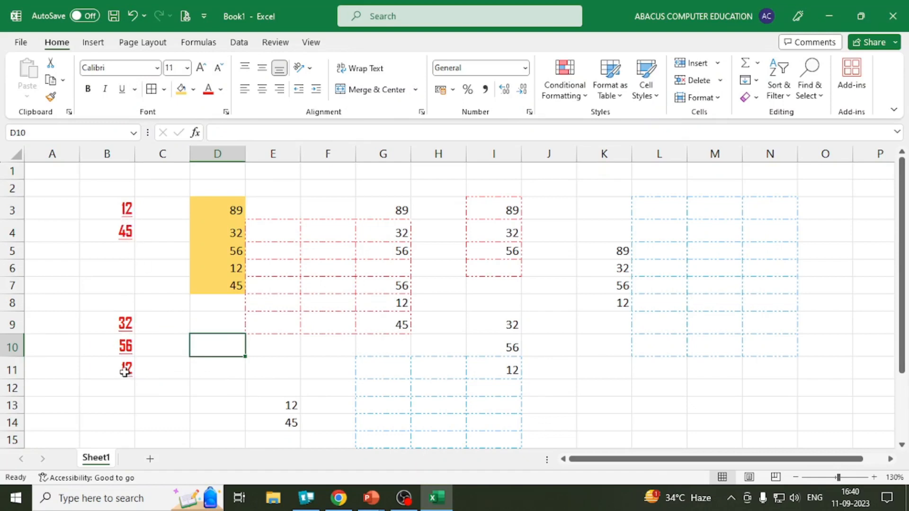
# Lock Format Painter on B3's formatting, apply it to K5:K7, I9:I10 and G7:G8, and switch it off
pyautogui.click(125, 208)
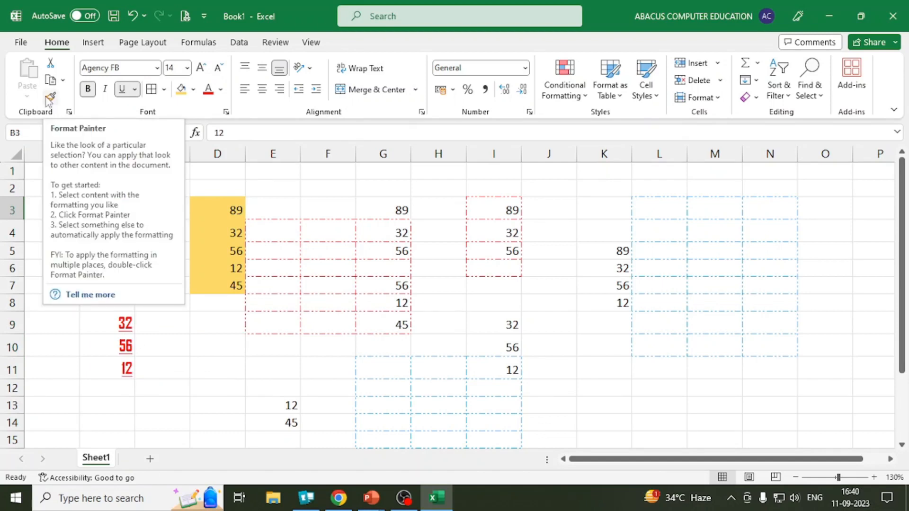
pyautogui.click(50, 98)
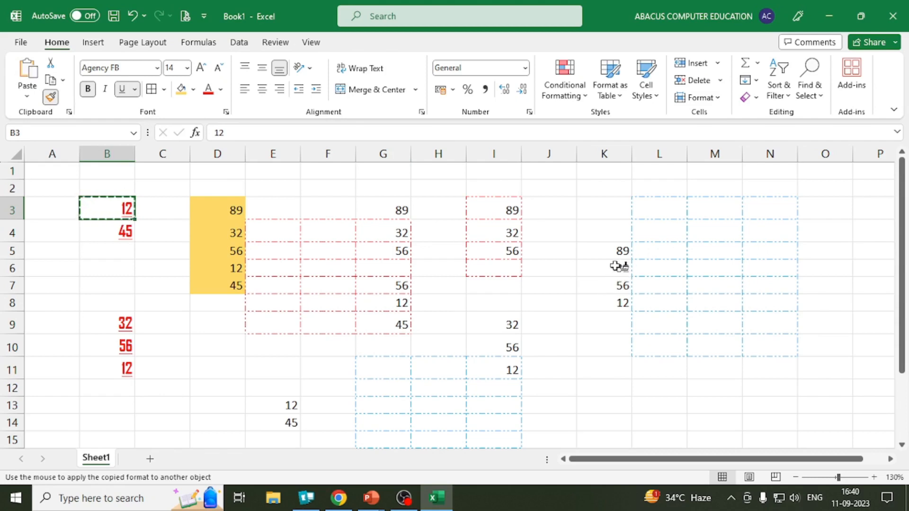
pyautogui.moveTo(611, 255); pyautogui.dragTo(615, 281)
pyautogui.moveTo(511, 347); pyautogui.dragTo(518, 360)
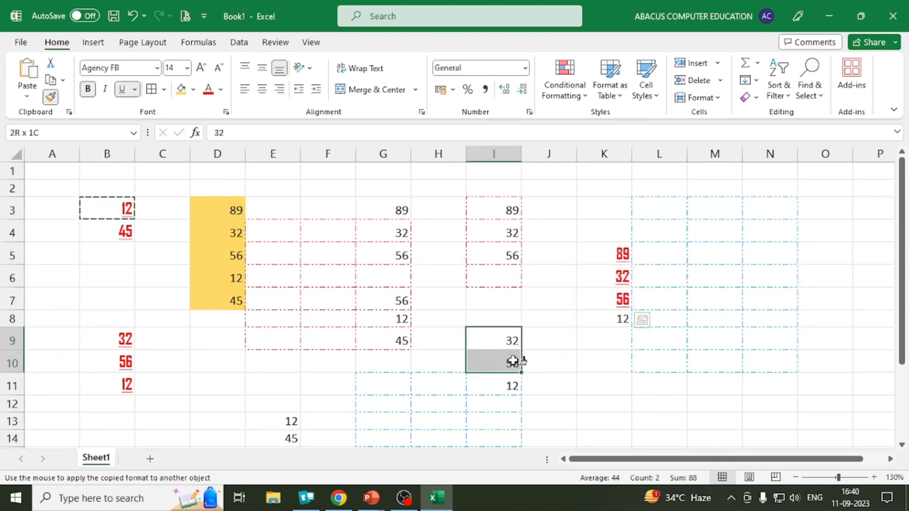
pyautogui.moveTo(403, 303); pyautogui.dragTo(404, 323)
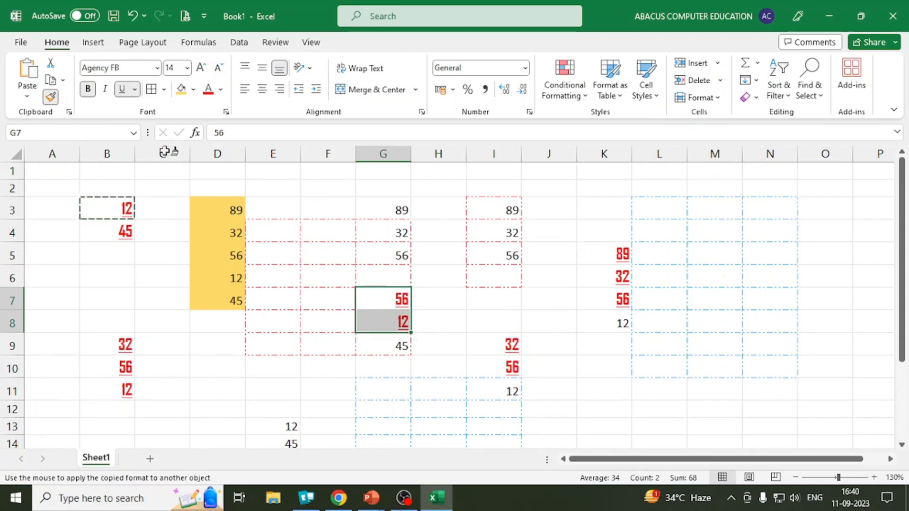
pyautogui.click(50, 98)
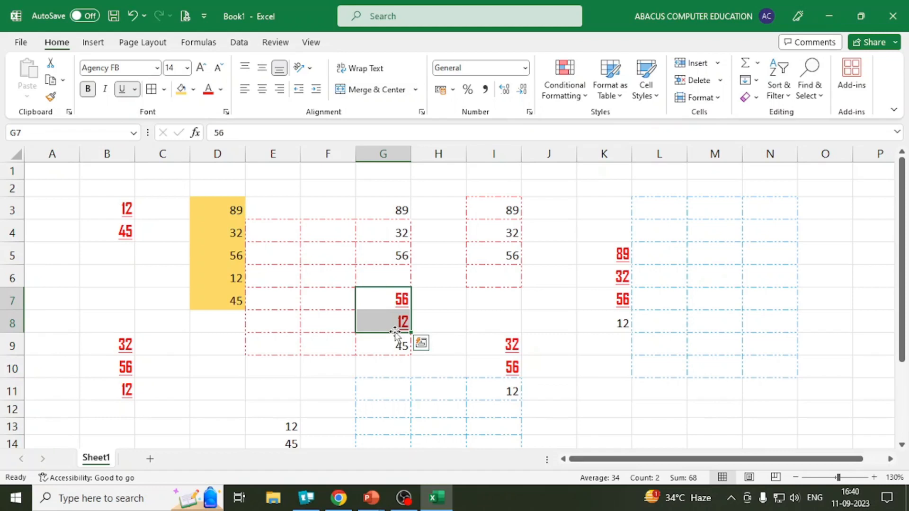
# Enter the text "Microsoft Excel" in cell E20
pyautogui.scroll(-3, 276, 326)
pyautogui.click(277, 337)
pyautogui.write('Microsof')
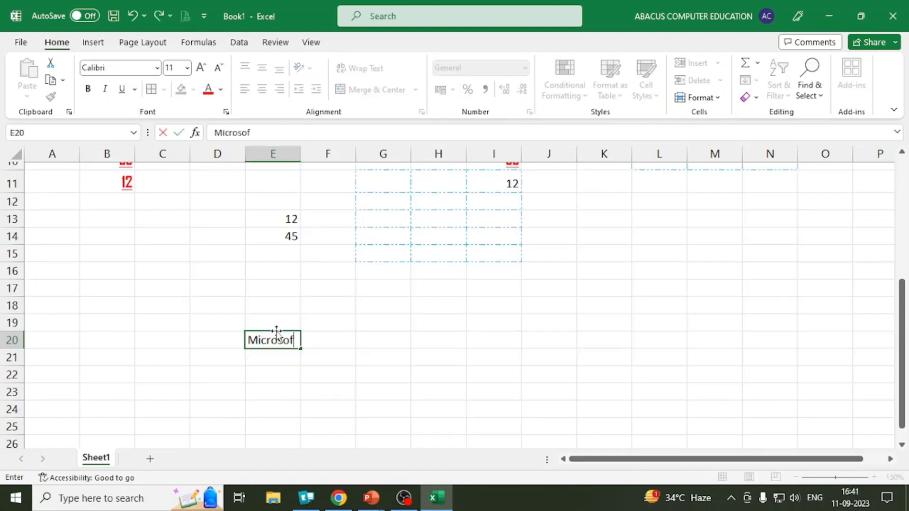
pyautogui.write('t Excel')
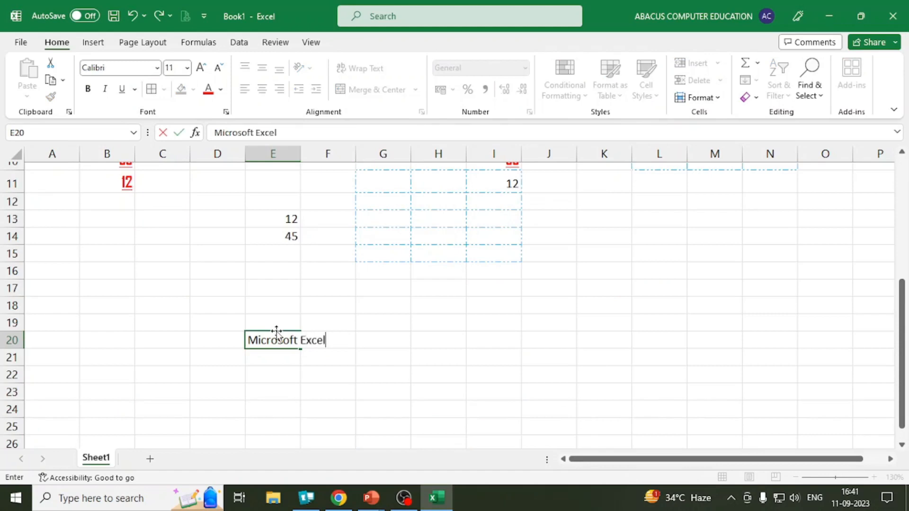
pyautogui.click(349, 420)
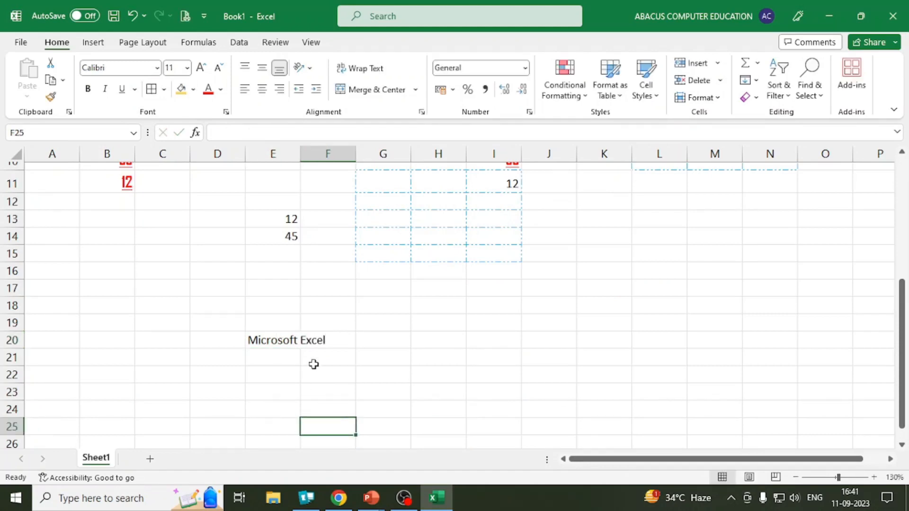
# Apply the Strikethrough font effect to the text in E20 through Format Cells
pyautogui.click(288, 348)
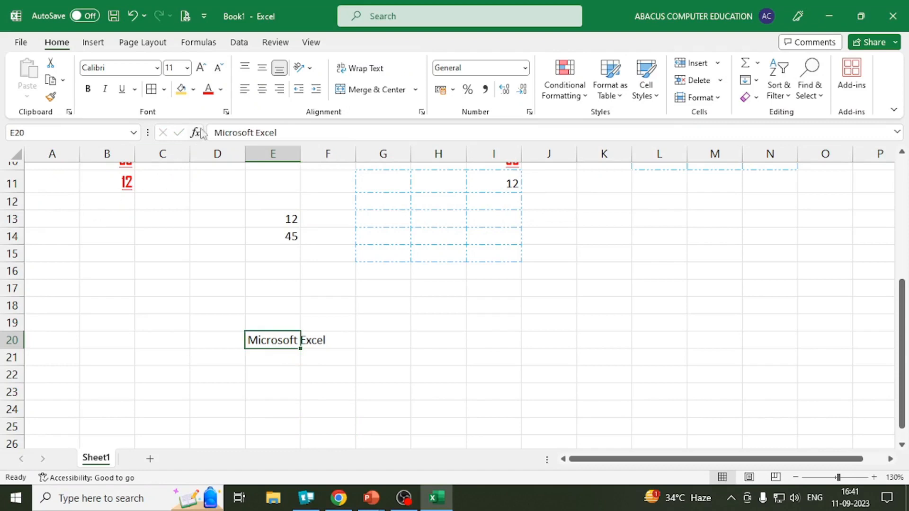
pyautogui.click(226, 113)
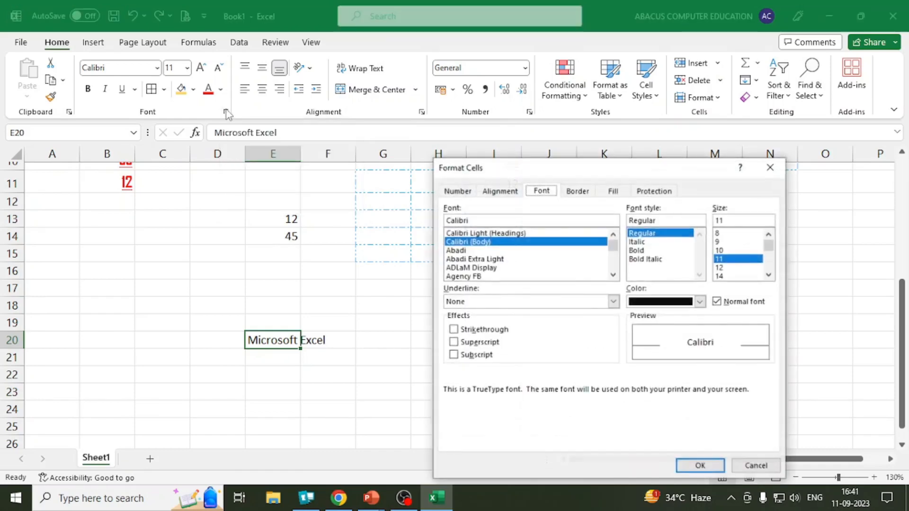
pyautogui.moveTo(493, 159); pyautogui.dragTo(472, 126)
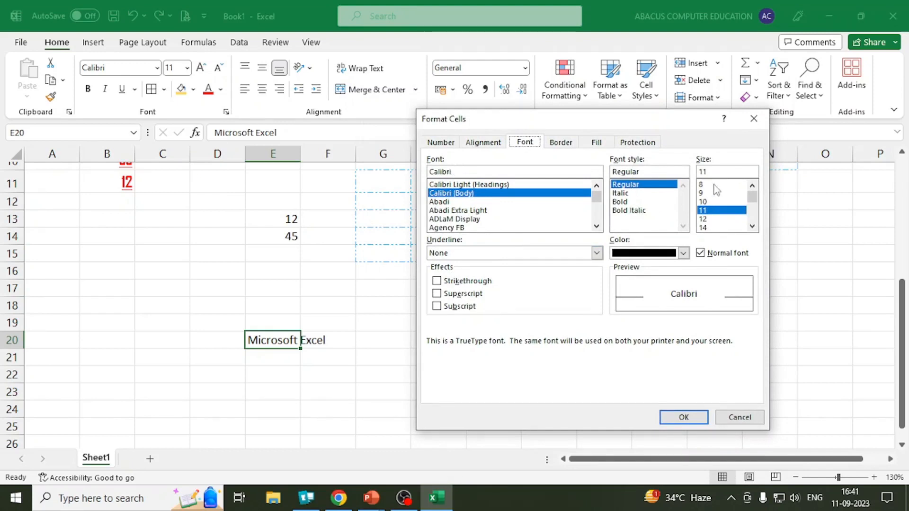
pyautogui.click(547, 253)
pyautogui.click(546, 254)
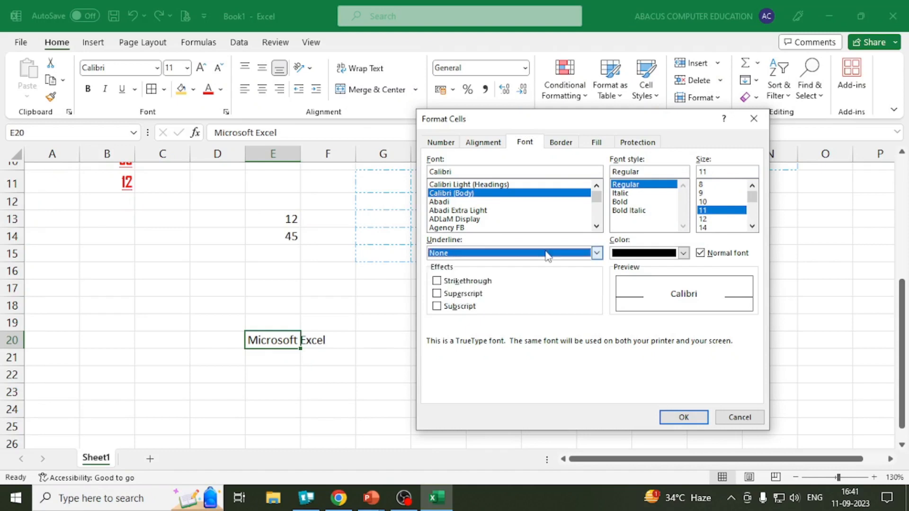
pyautogui.click(458, 283)
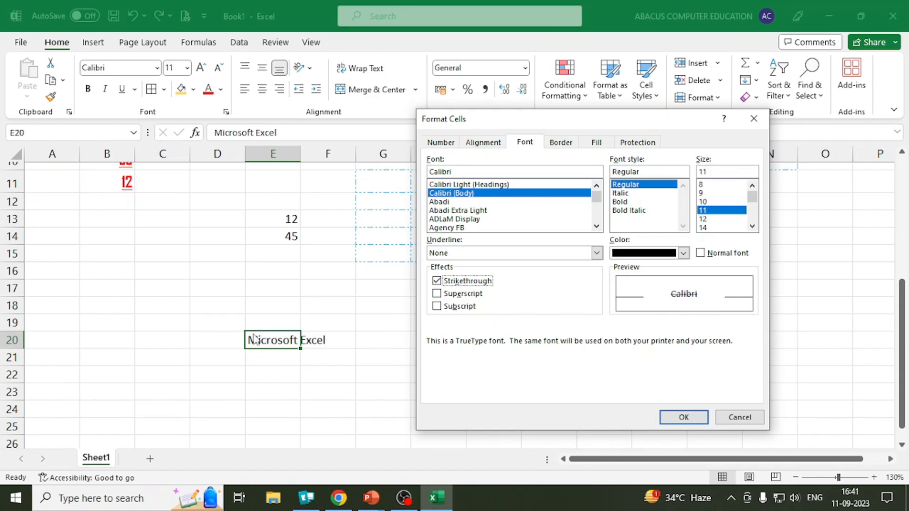
pyautogui.click(683, 417)
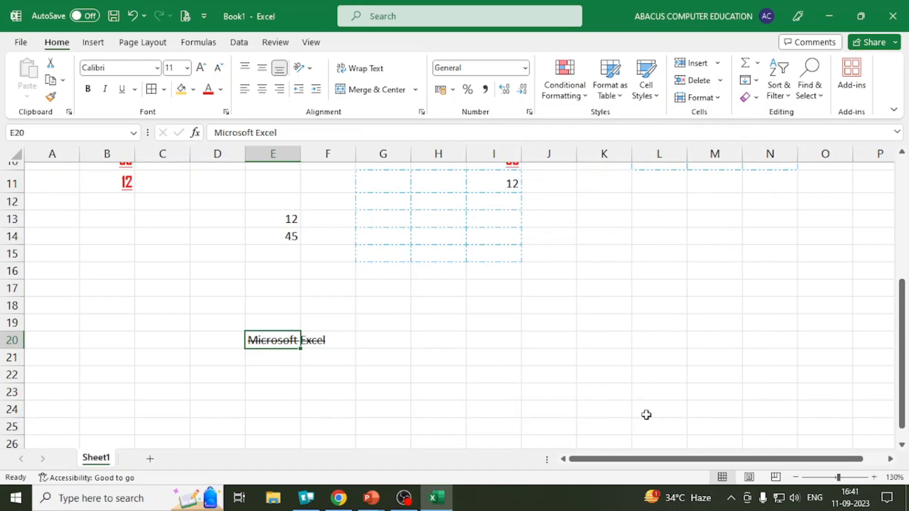
# Review the font effects available in Format Cells for the empty cell H21 and close the dialog
pyautogui.click(458, 353)
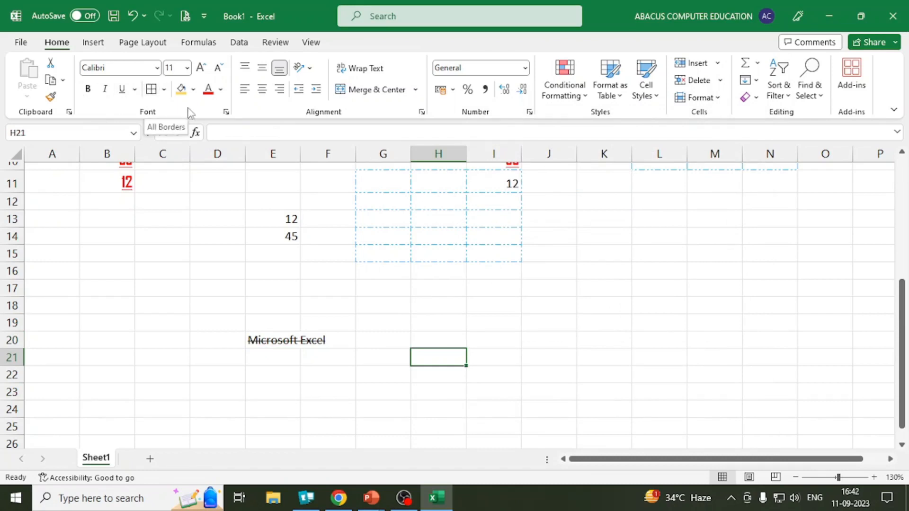
pyautogui.click(227, 116)
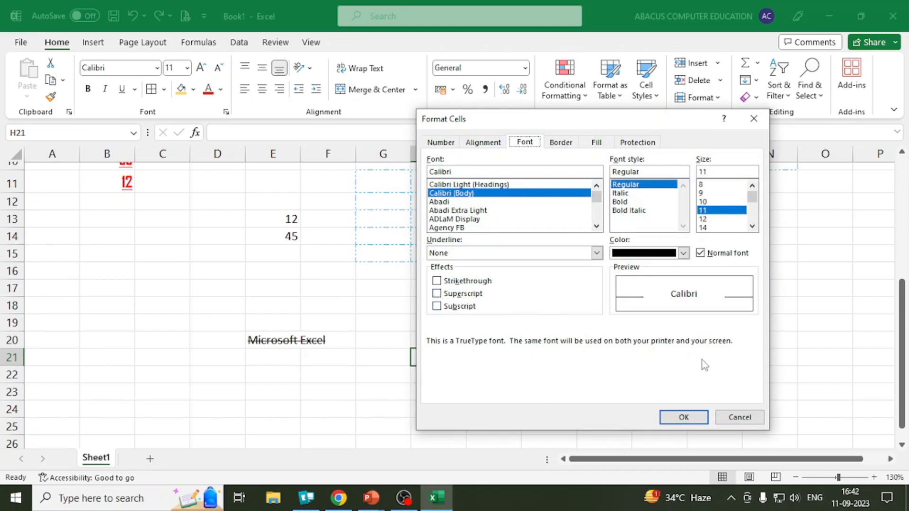
pyautogui.click(698, 415)
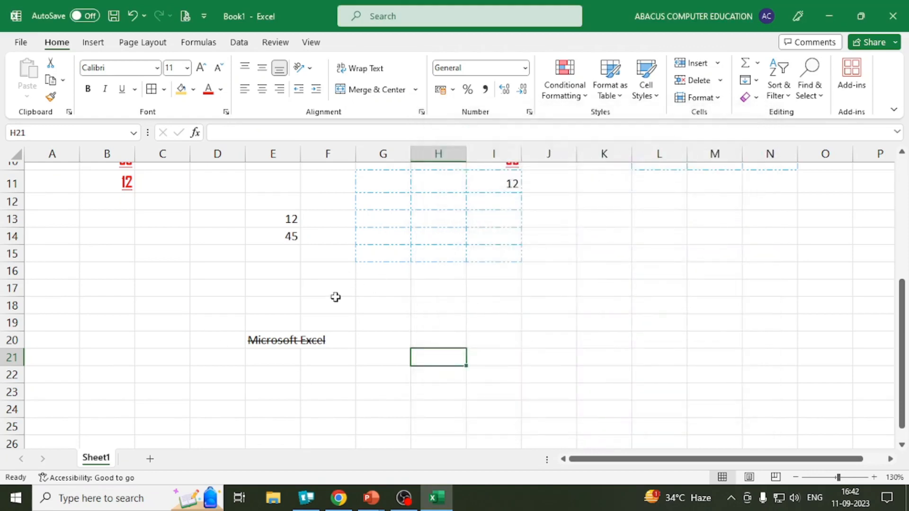
# Enter the text "12th" in cell G19 and "O2" in cell G20
pyautogui.click(379, 325)
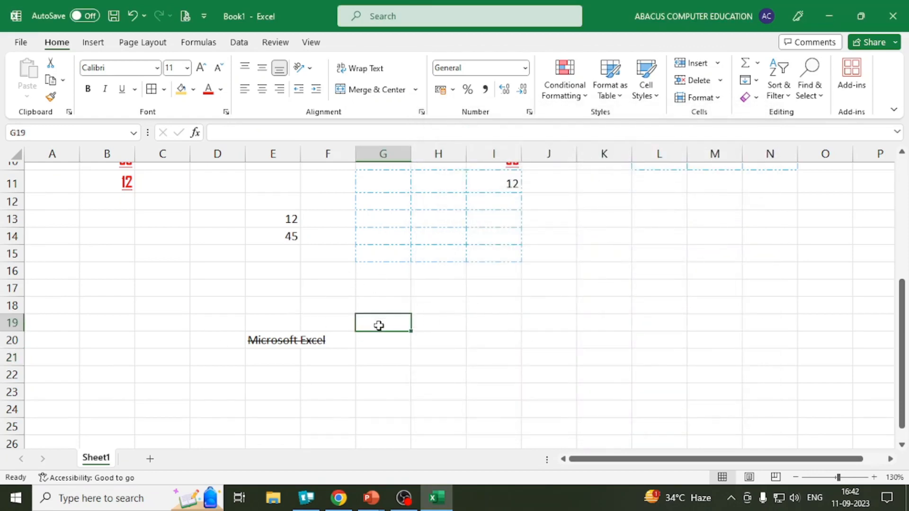
pyautogui.write('12')
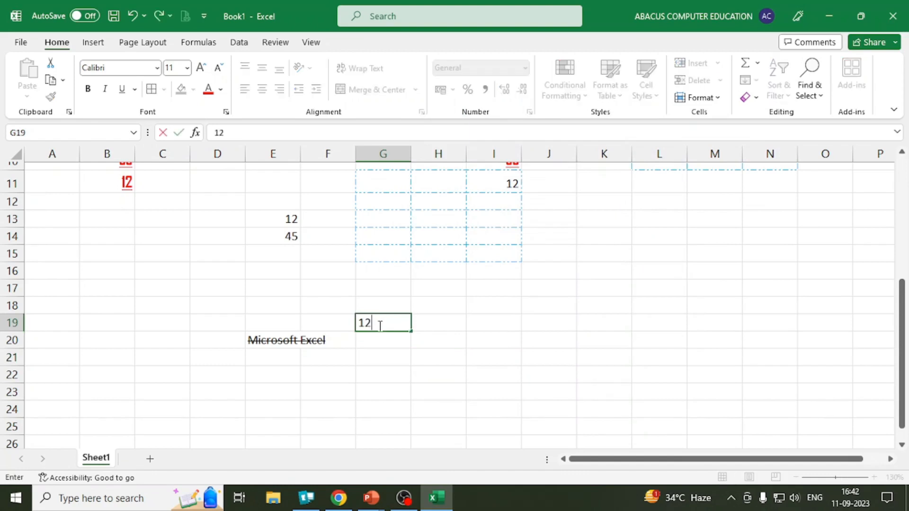
pyautogui.write('th')
pyautogui.press('Return')
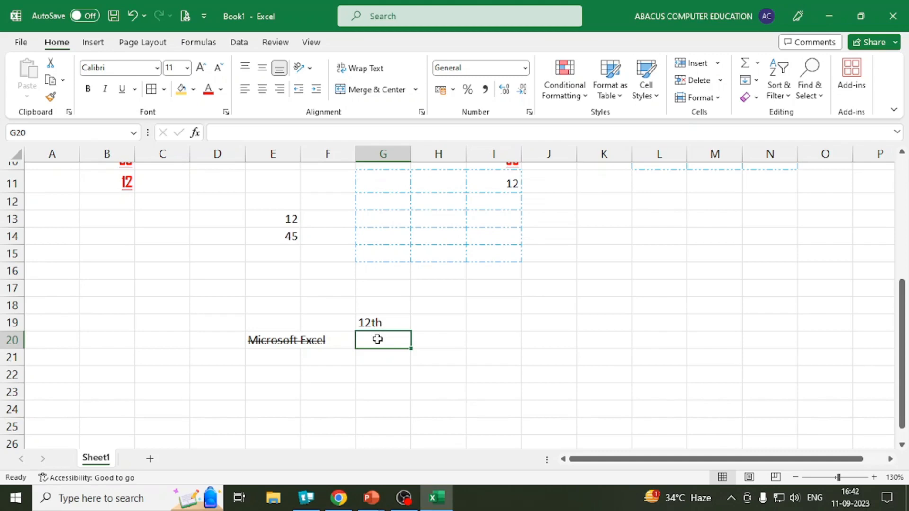
pyautogui.write('O2')
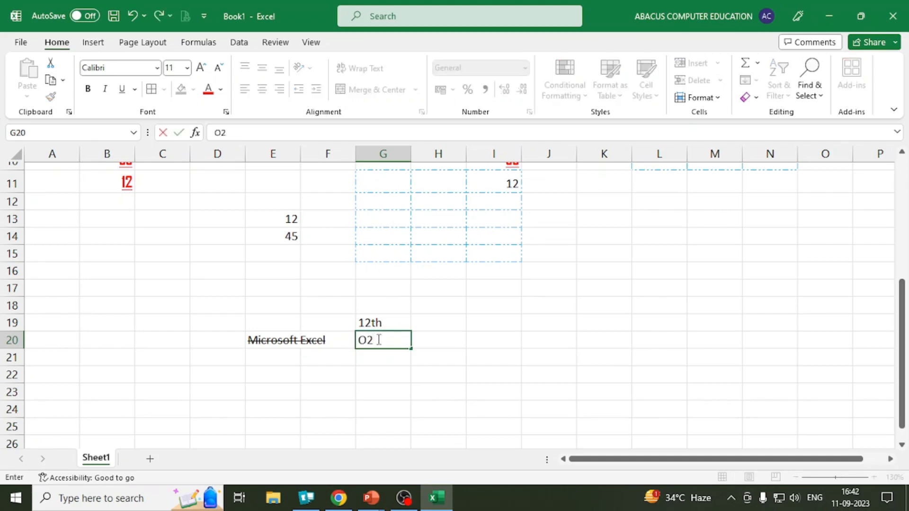
pyautogui.click(384, 367)
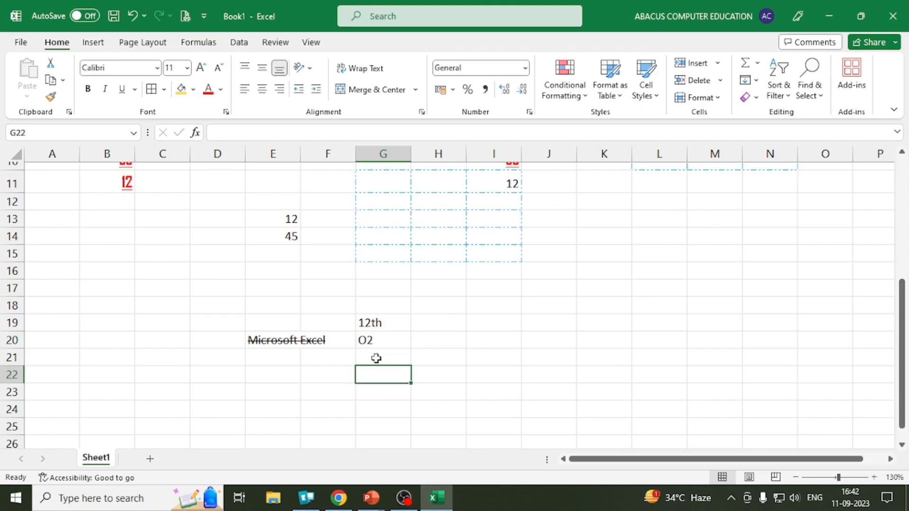
# Apply the Superscript font effect to only the "th" of the text in G19 through Format Cells
pyautogui.doubleClick(384, 323)
pyautogui.moveTo(384, 324); pyautogui.dragTo(371, 323)
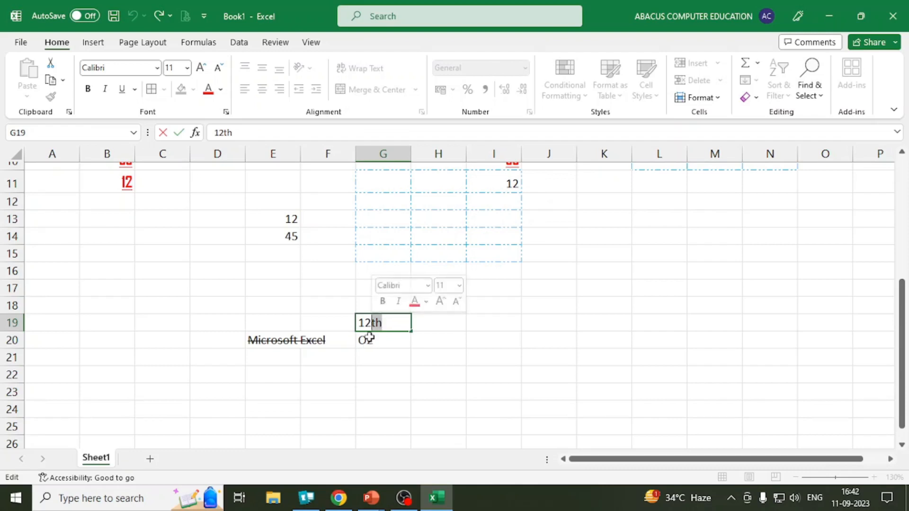
pyautogui.click(226, 112)
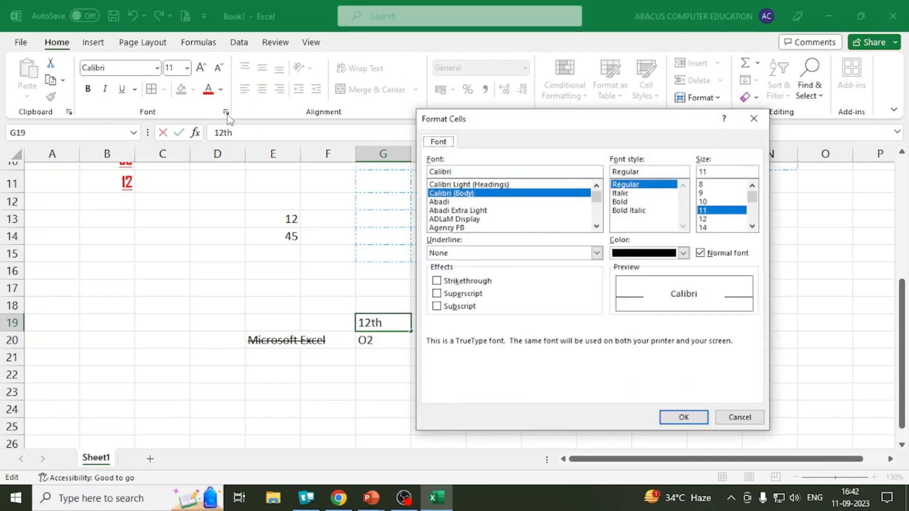
pyautogui.click(459, 295)
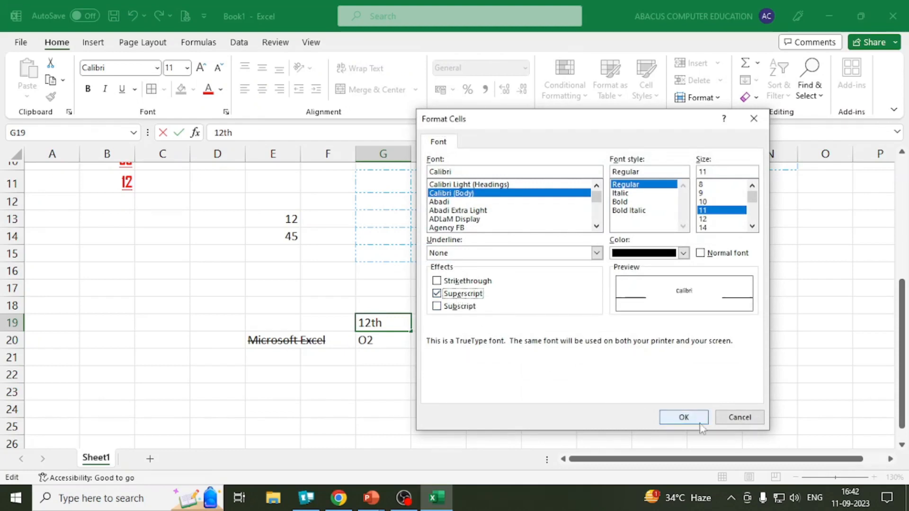
pyautogui.click(469, 295)
pyautogui.click(468, 295)
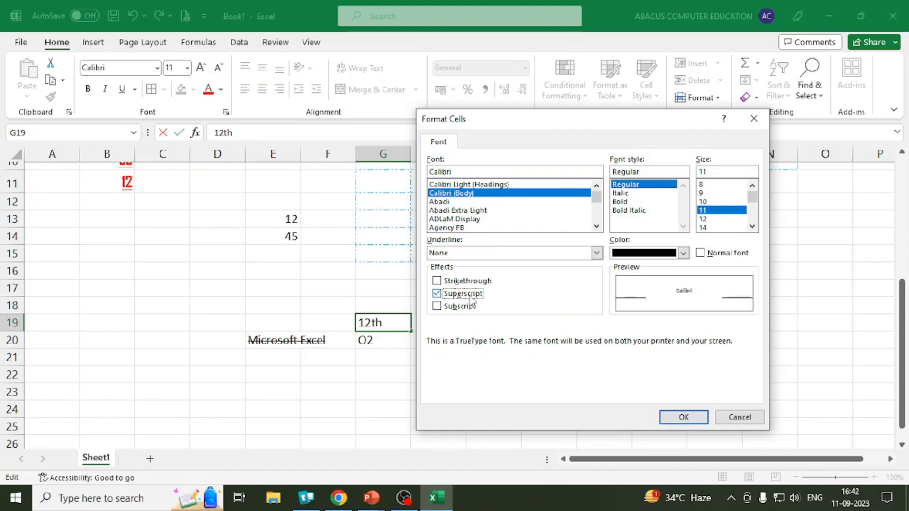
pyautogui.click(682, 417)
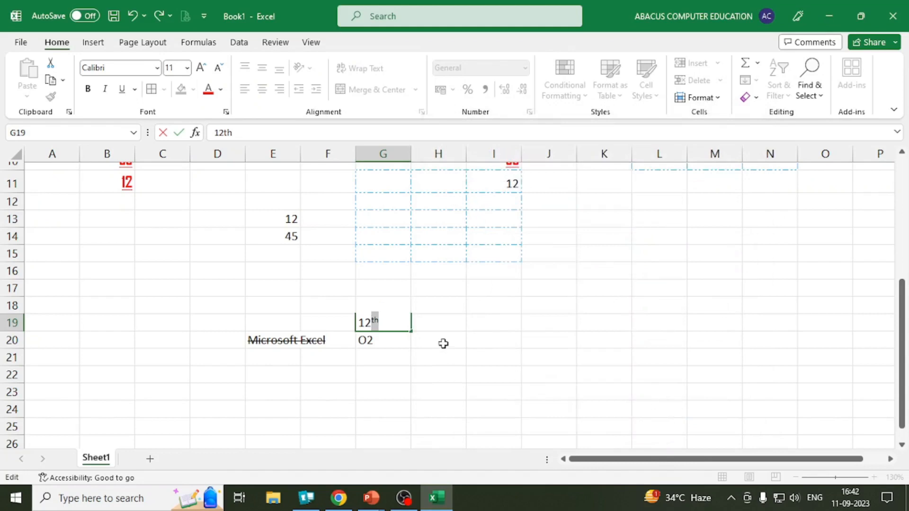
pyautogui.click(436, 326)
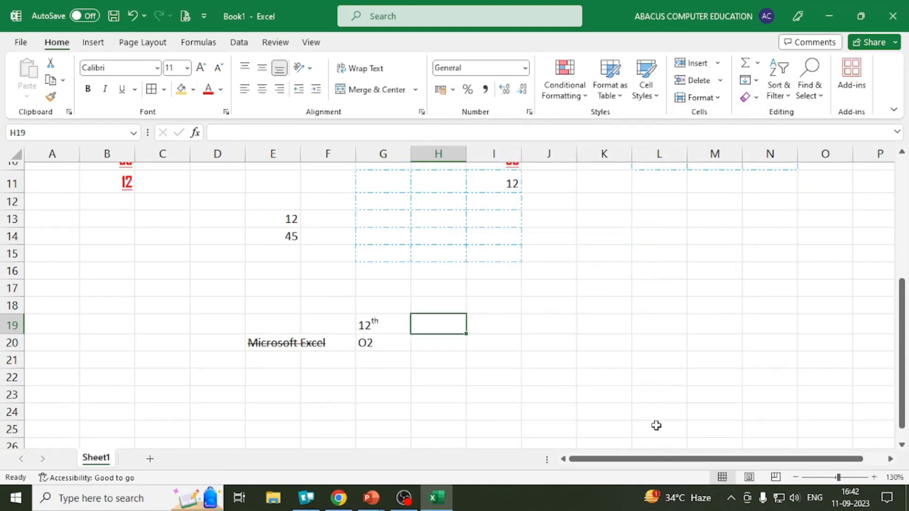
# Apply the Subscript font effect to only the "2" of the text in G20 through Format Cells
pyautogui.doubleClick(380, 344)
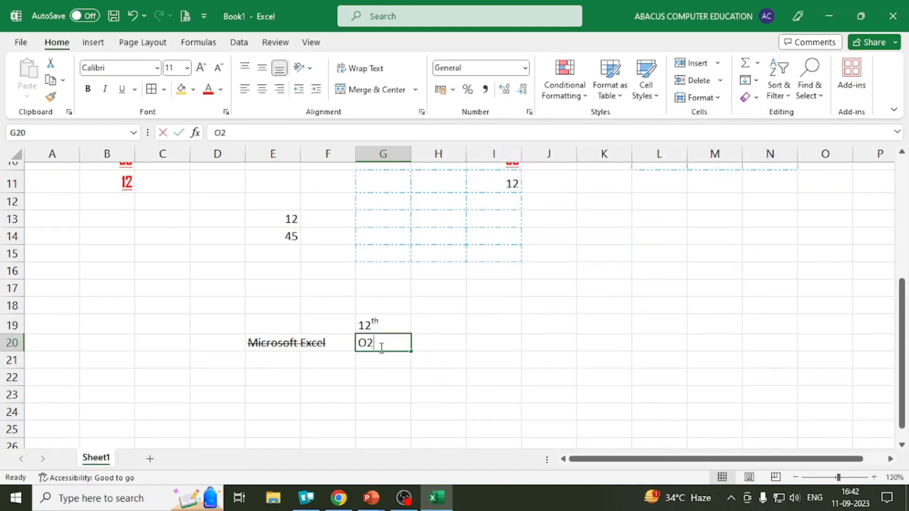
pyautogui.moveTo(370, 344); pyautogui.dragTo(375, 344)
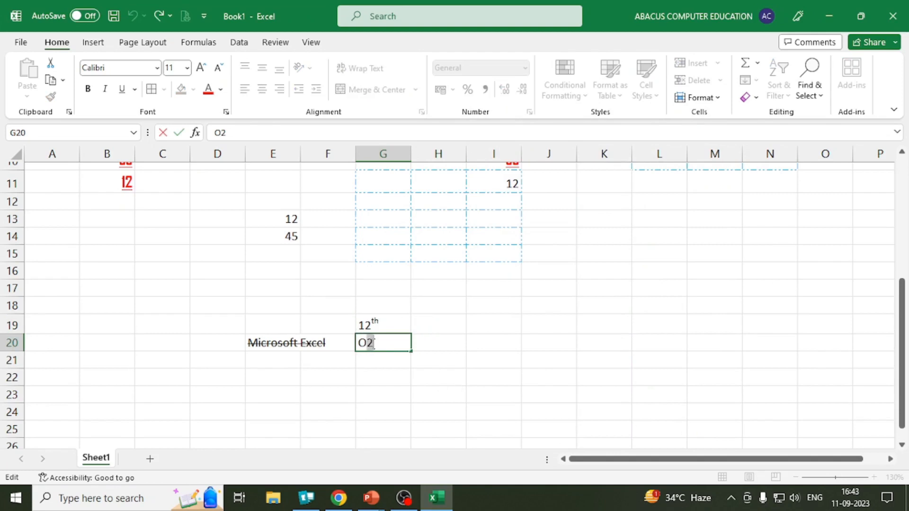
pyautogui.click(226, 113)
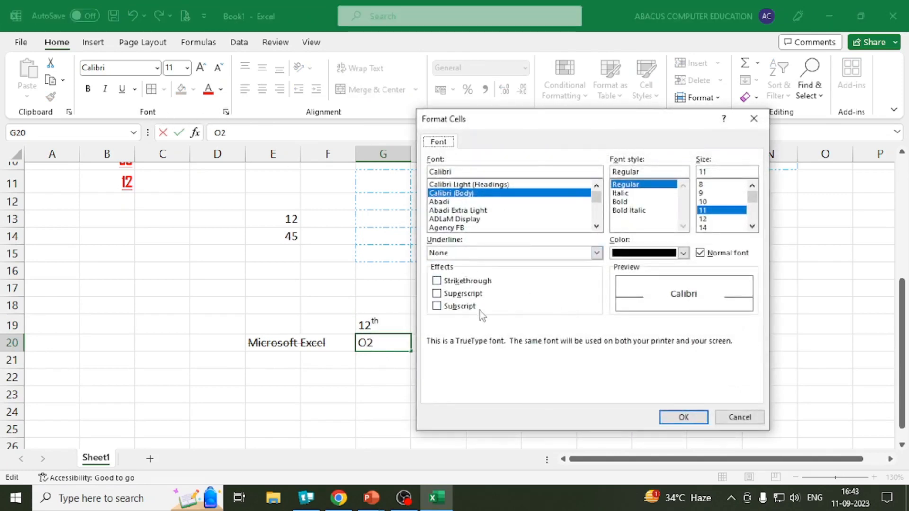
pyautogui.click(471, 308)
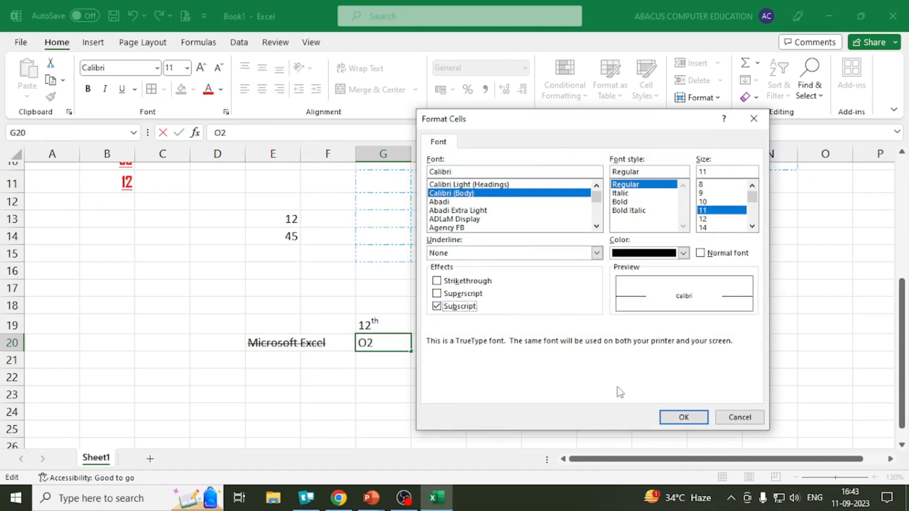
pyautogui.click(679, 418)
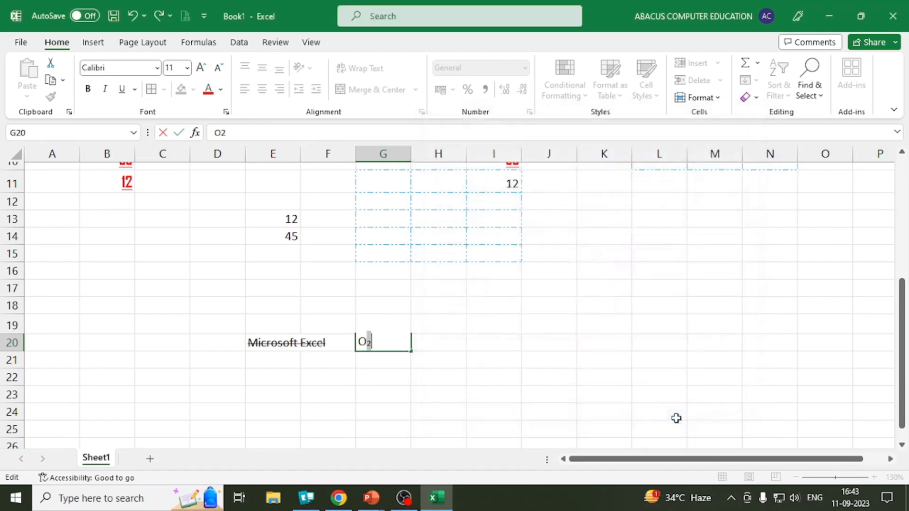
pyautogui.click(514, 322)
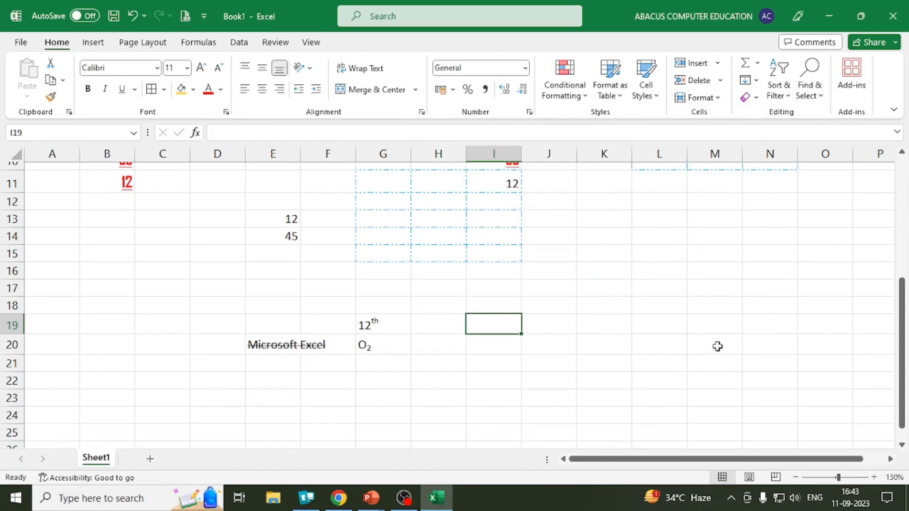
# Switch to the PowerPoint slide show, advance to the Alignment Group slide, and return to the Excel workbook
pyautogui.click(238, 236)
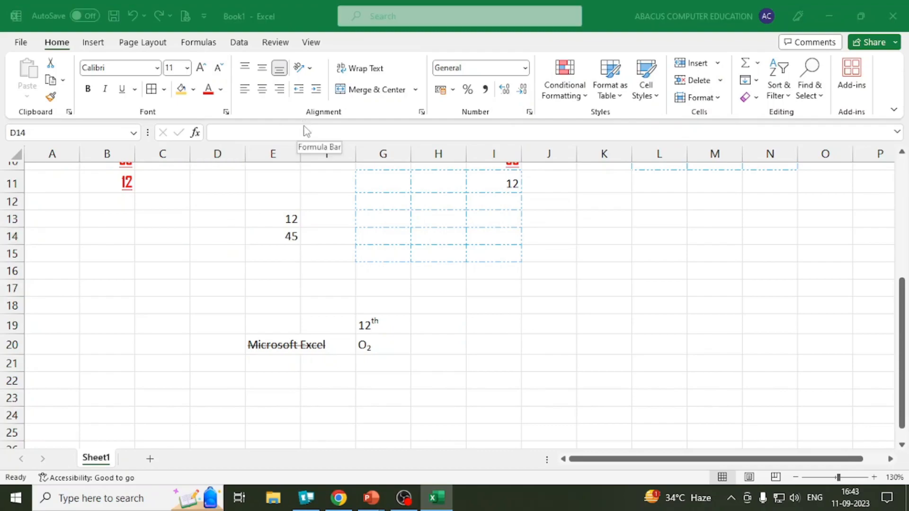
pyautogui.hotkey('alt', 'Tab')
pyautogui.press('Right')
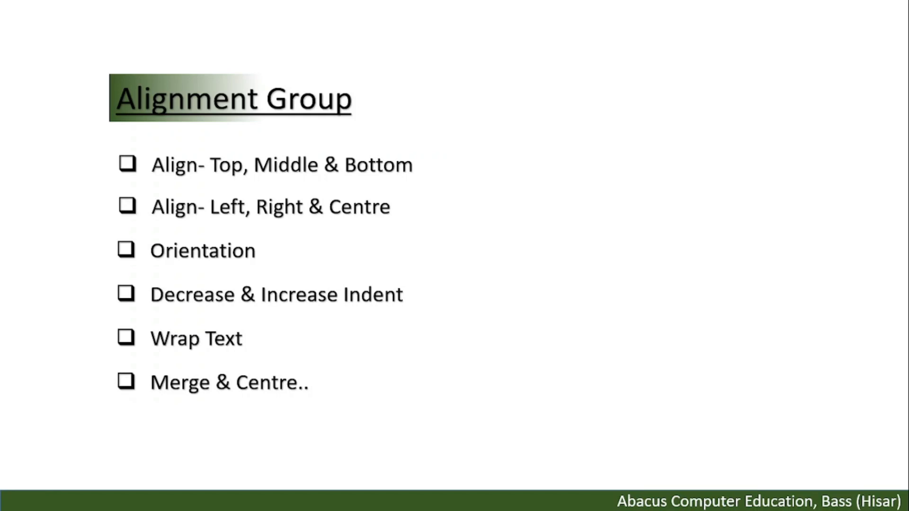
pyautogui.hotkey('alt', 'Tab')
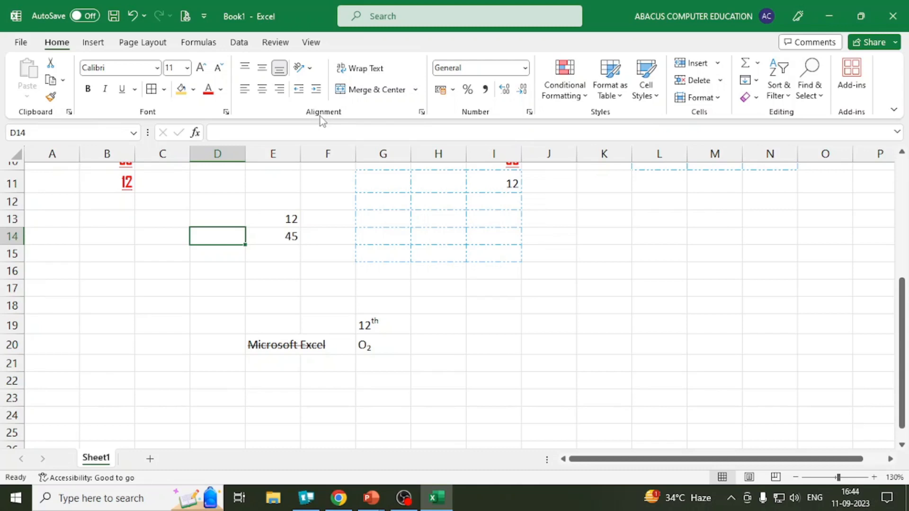
# Select cell B3 and increase the height of row 3 to nearly double
pyautogui.scroll(3, 290, 247)
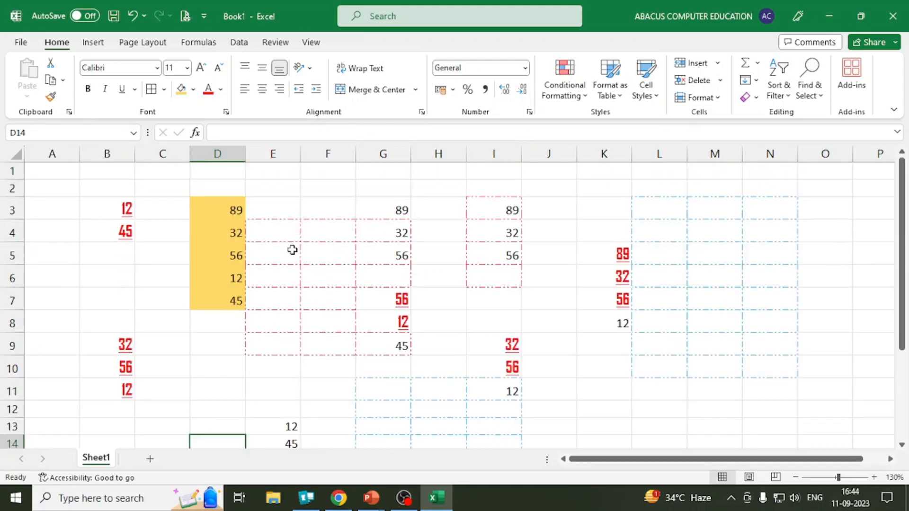
pyautogui.click(324, 218)
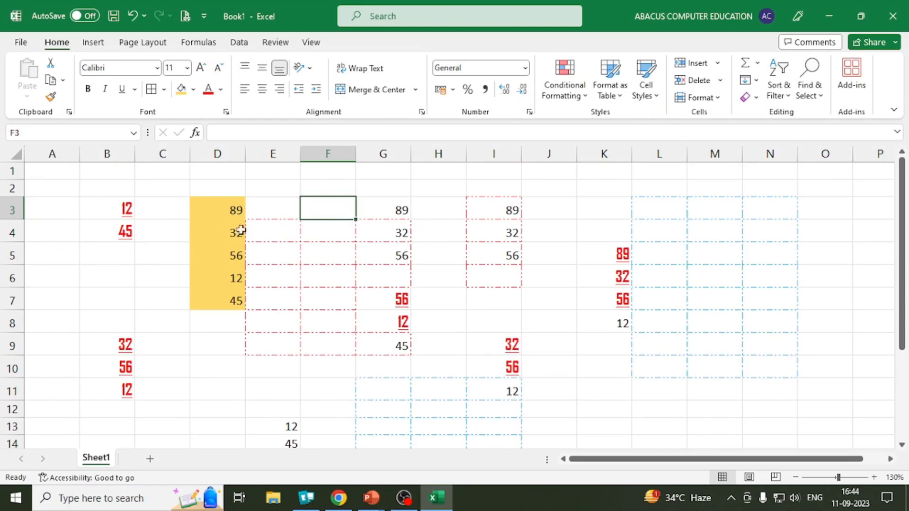
pyautogui.click(117, 207)
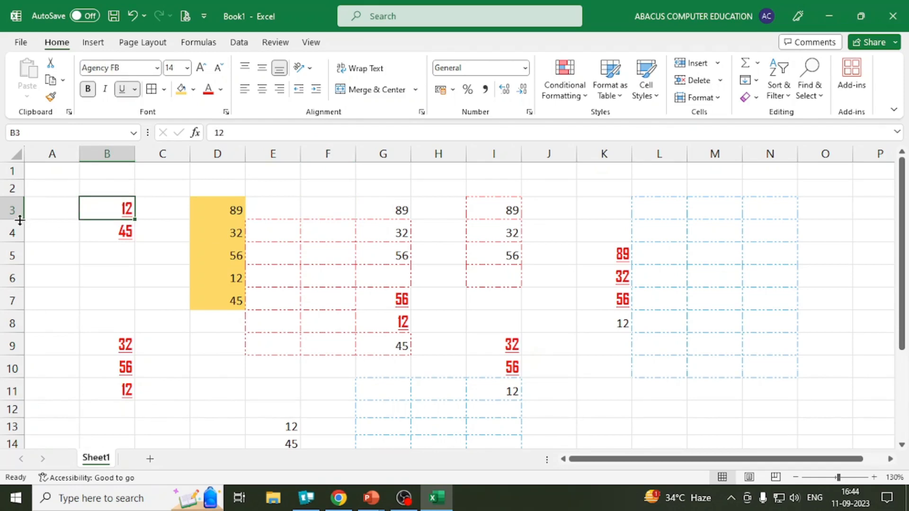
pyautogui.moveTo(20, 220); pyautogui.dragTo(19, 238)
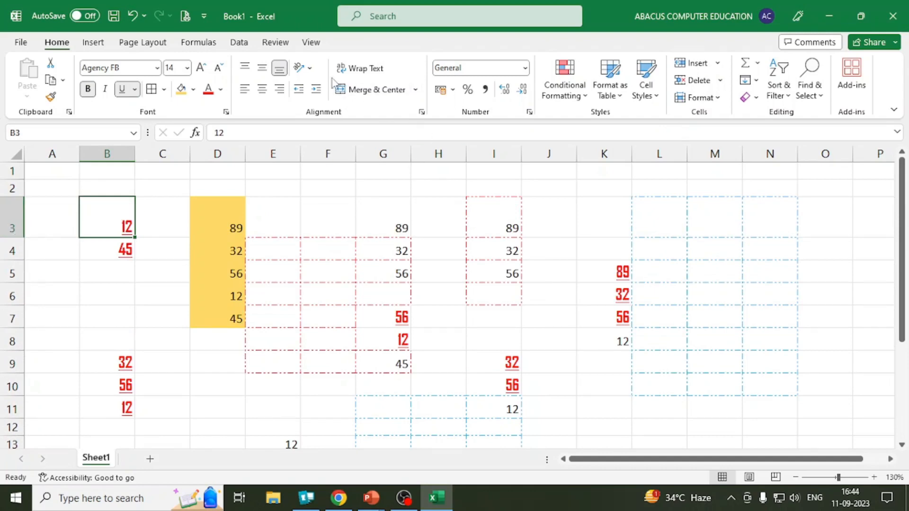
# Try top, middle and bottom alignment on cell B3, followed by left, center and right alignment
pyautogui.click(249, 69)
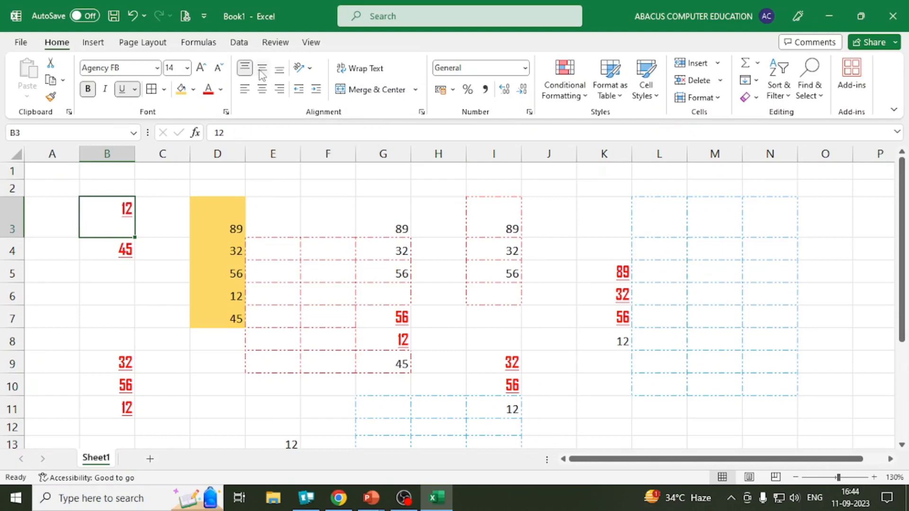
pyautogui.click(262, 71)
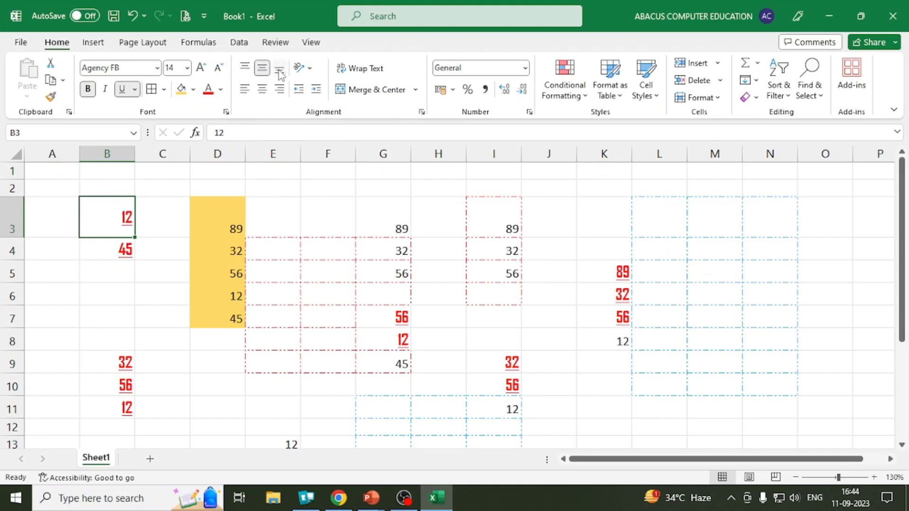
pyautogui.click(280, 72)
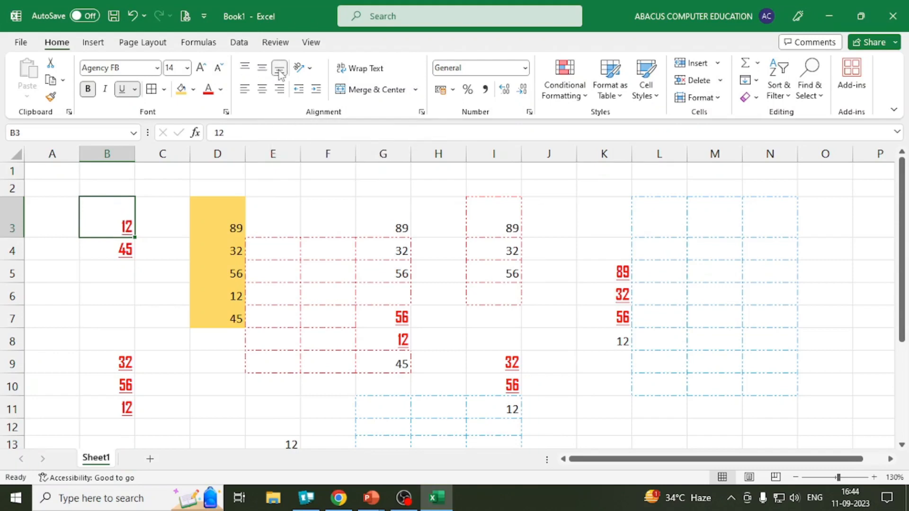
pyautogui.click(245, 90)
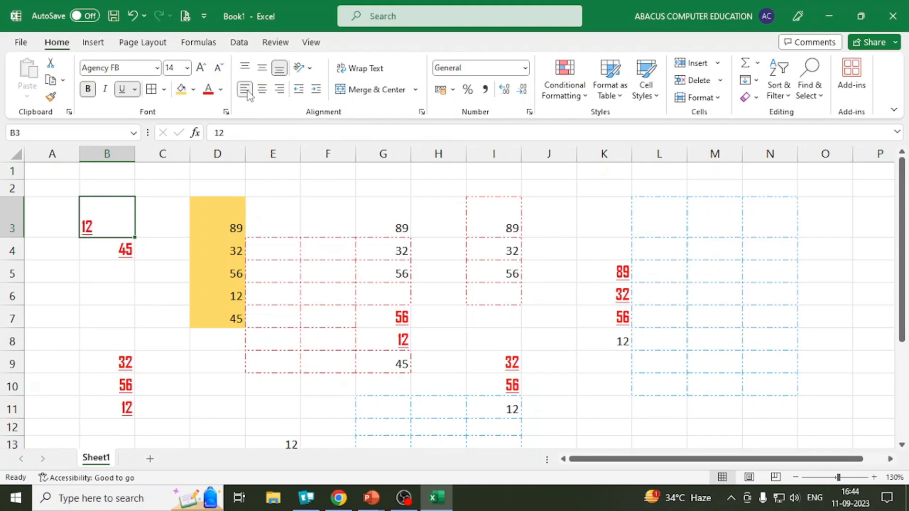
pyautogui.click(262, 90)
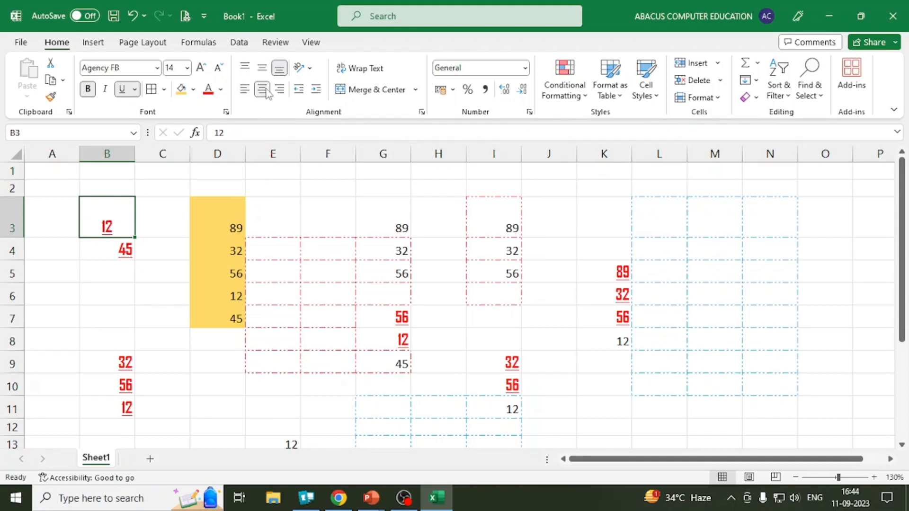
pyautogui.click(279, 90)
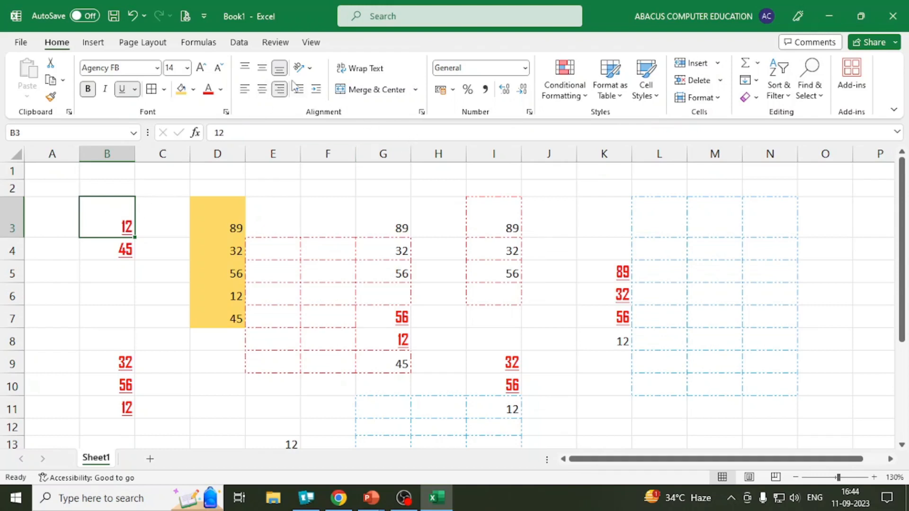
# Set cell B3 to middle vertical alignment and center horizontal alignment
pyautogui.click(266, 72)
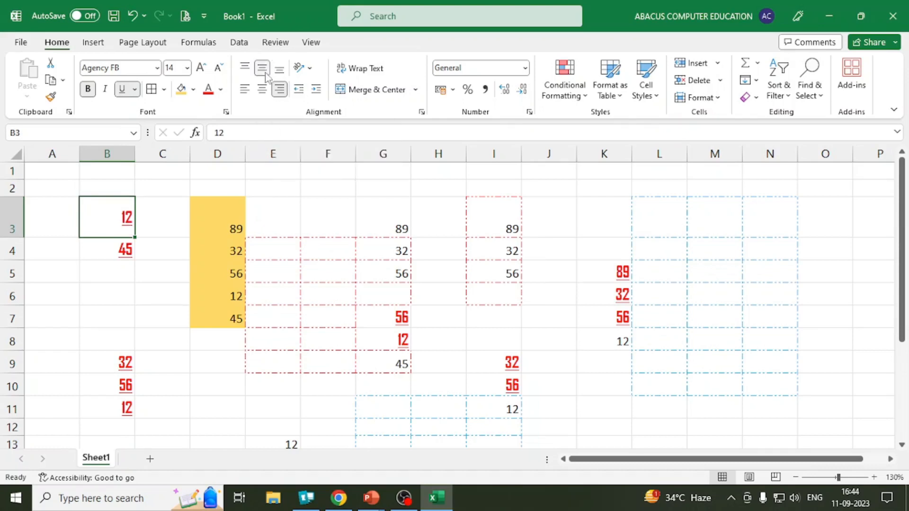
pyautogui.click(262, 89)
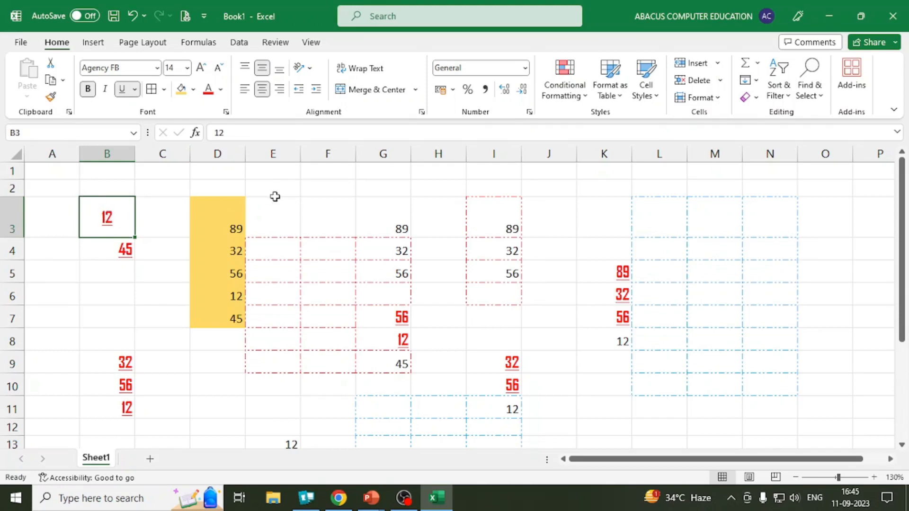
# Review the text orientation options with E2:E3 selected and close the list without choosing one
pyautogui.moveTo(273, 194); pyautogui.dragTo(273, 198)
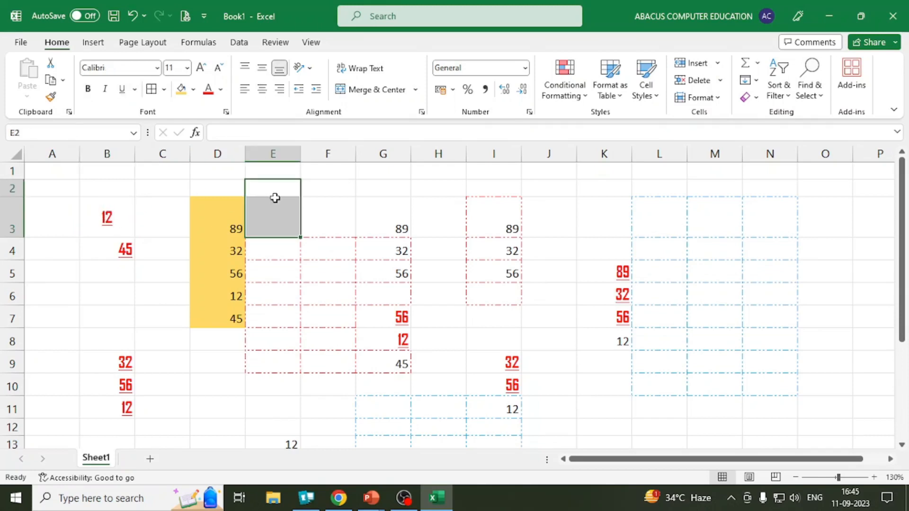
pyautogui.click(310, 70)
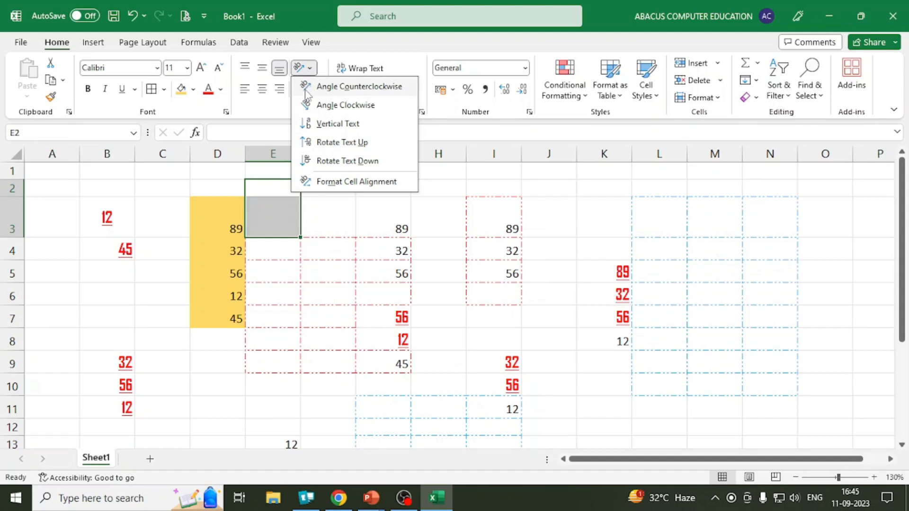
pyautogui.click(532, 164)
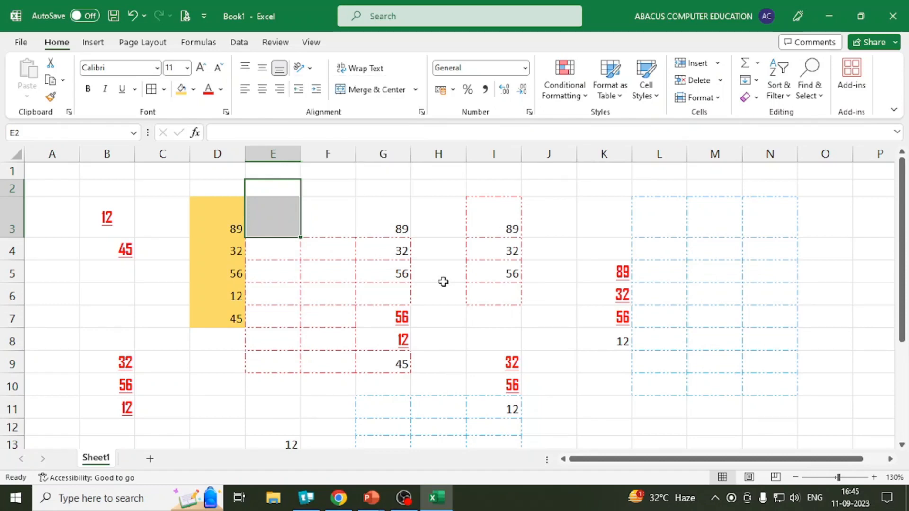
# Angle the "Microsoft Excel" text in cell E20 counterclockwise, then switch its orientation to Angle Clockwise
pyautogui.scroll(-2, 440, 281)
pyautogui.scroll(-2, 434, 280)
pyautogui.click(289, 313)
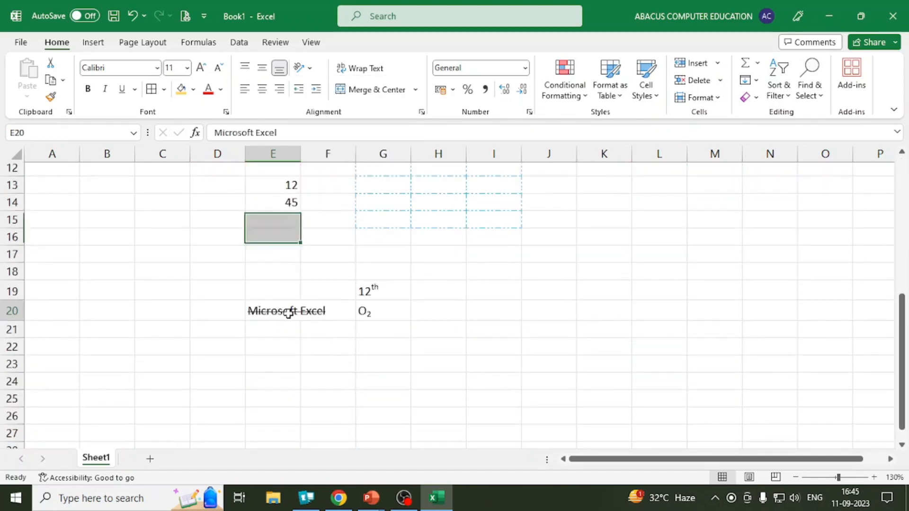
pyautogui.click(308, 69)
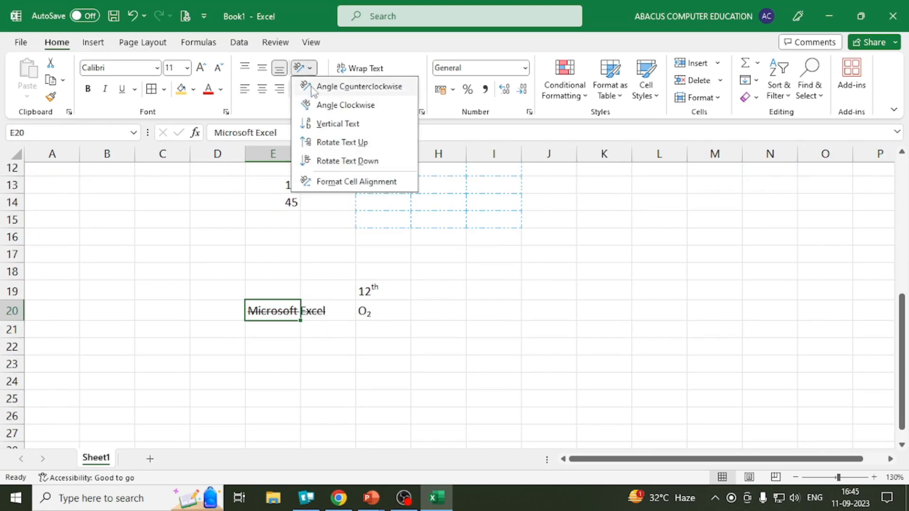
pyautogui.click(312, 88)
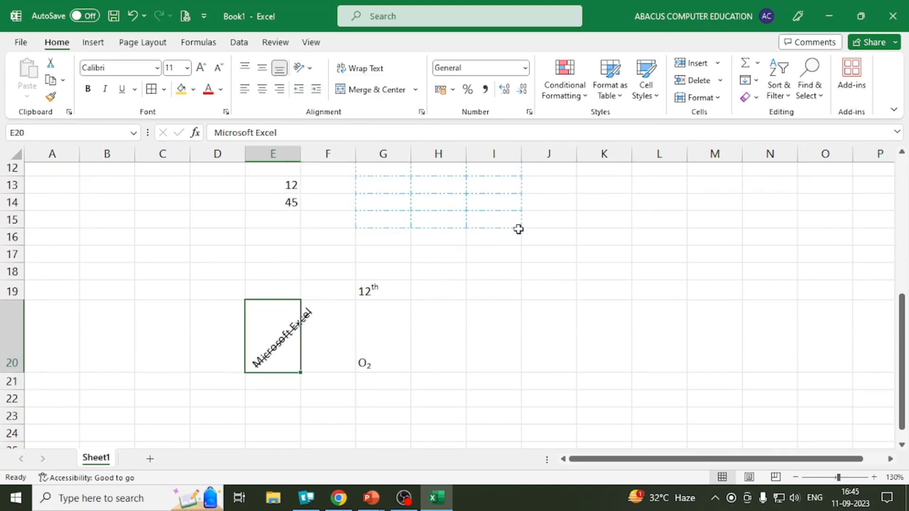
pyautogui.click(303, 71)
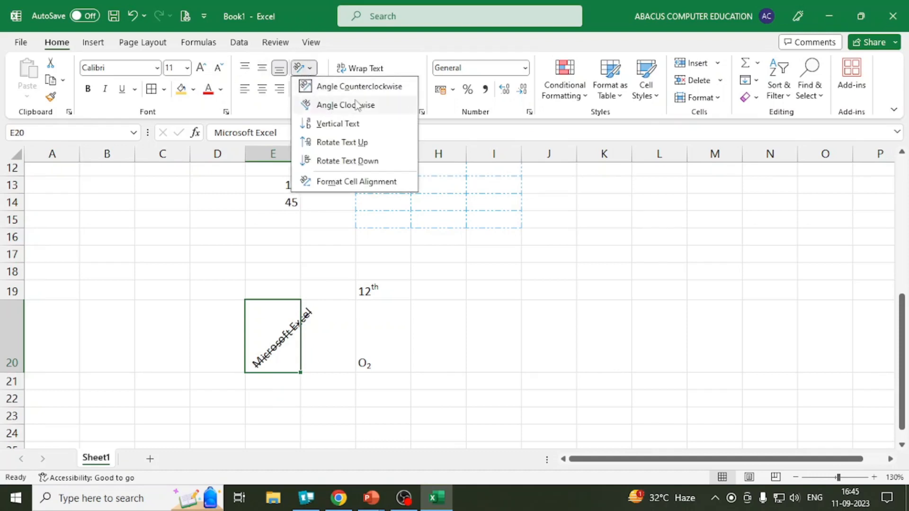
pyautogui.click(311, 107)
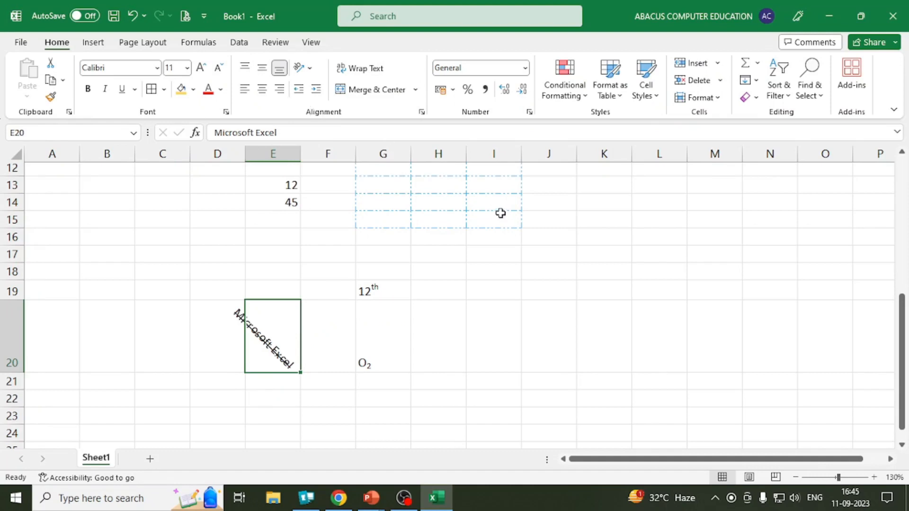
# Apply the Vertical Text orientation to cell E20 and look over its stacked letters
pyautogui.click(299, 68)
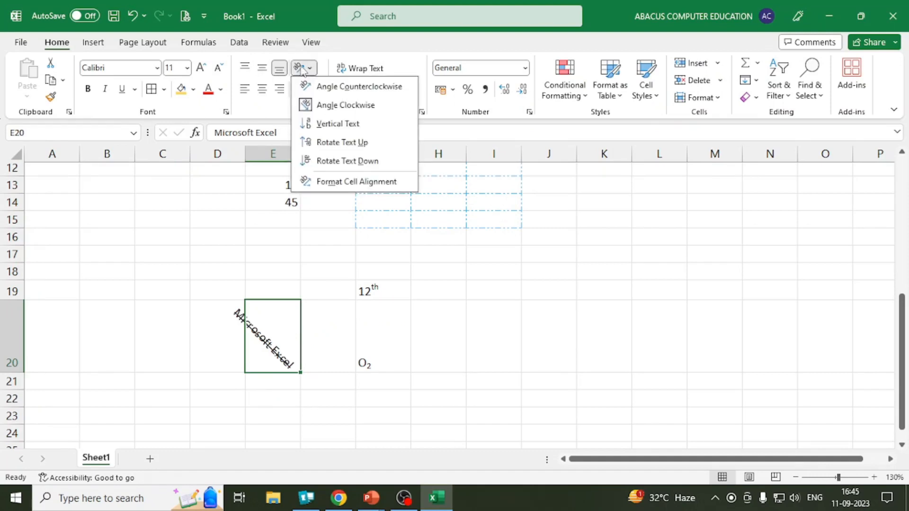
pyautogui.click(338, 124)
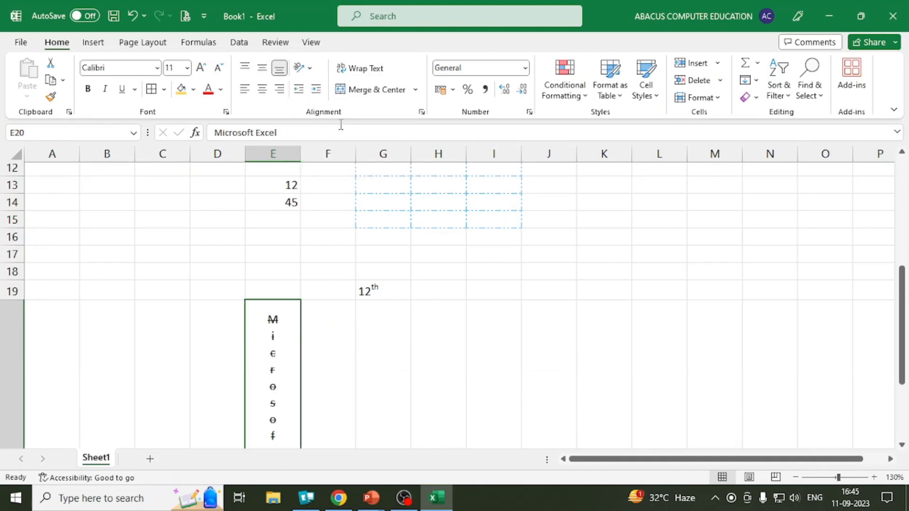
pyautogui.scroll(-4, 377, 327)
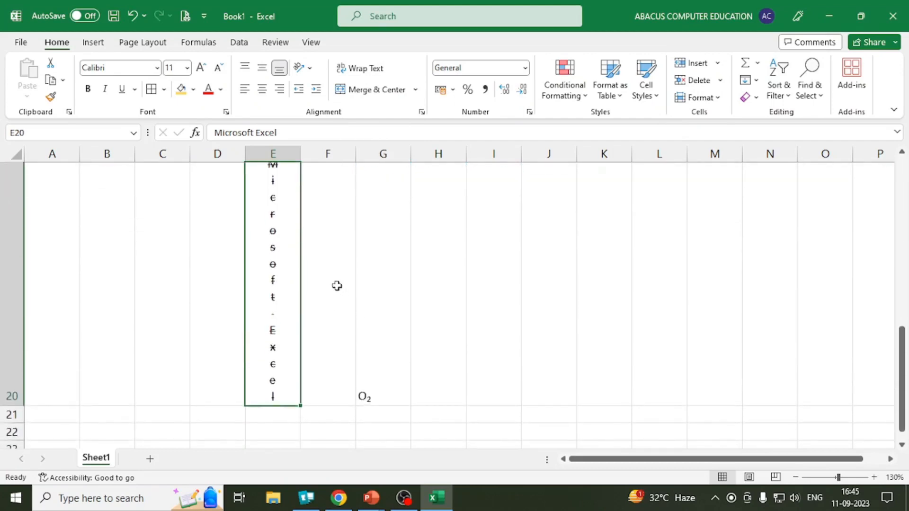
# Try Rotate Text Up on cell E20, followed by Rotate Text Down
pyautogui.click(298, 68)
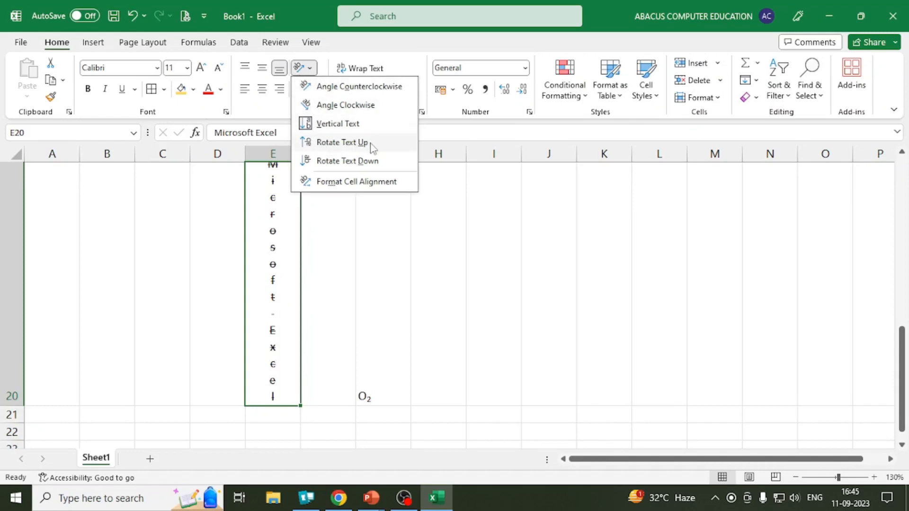
pyautogui.click(342, 142)
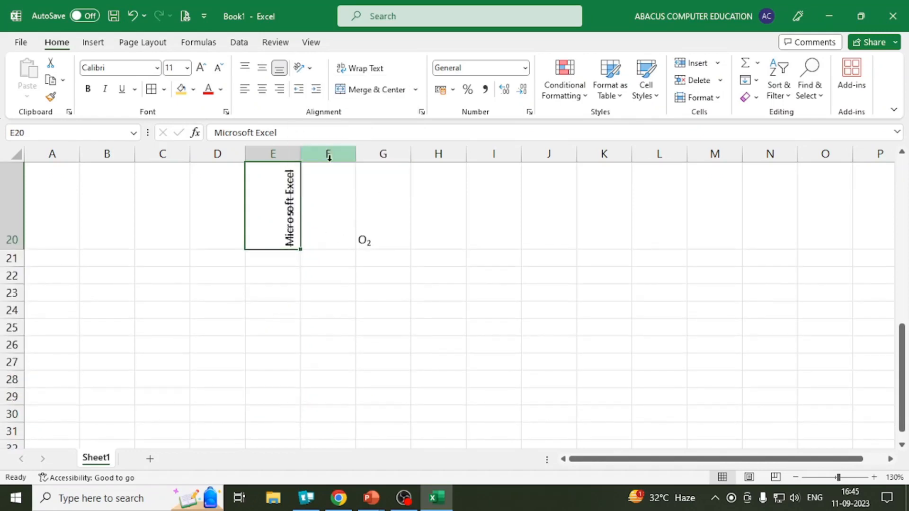
pyautogui.scroll(1, 385, 216)
pyautogui.scroll(1, 385, 217)
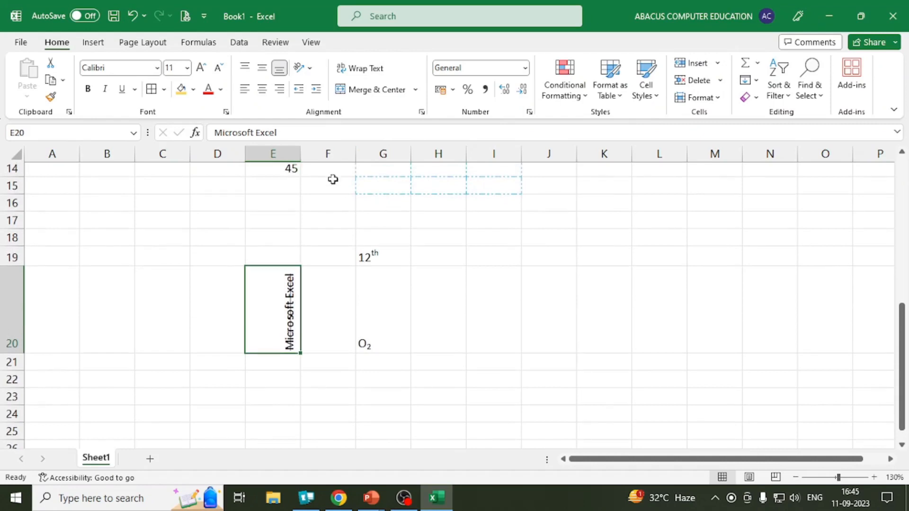
pyautogui.click(308, 69)
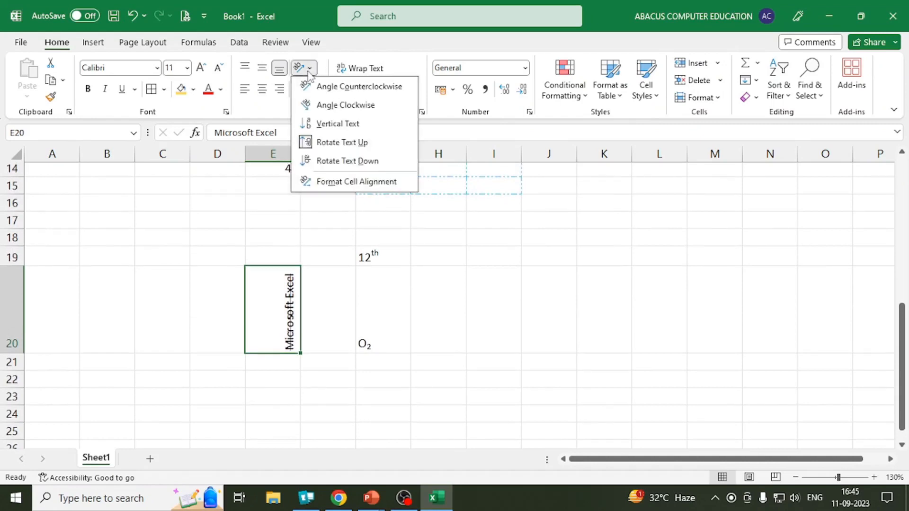
pyautogui.click(371, 162)
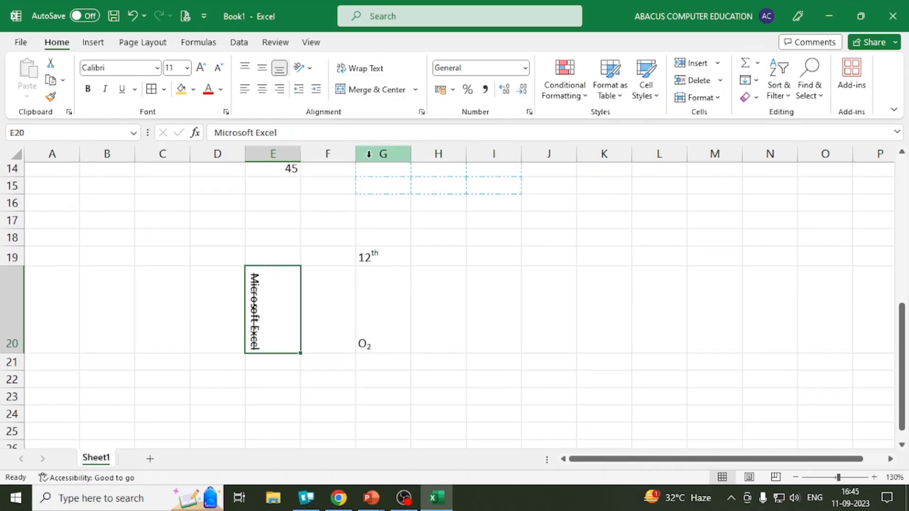
# Give cell E20 a custom text orientation of 13 degrees through the cell alignment format settings
pyautogui.click(299, 68)
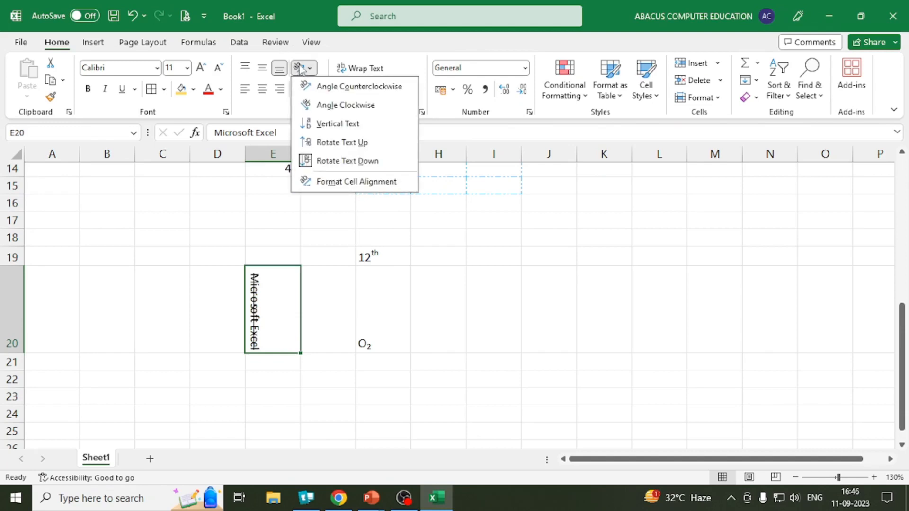
pyautogui.click(356, 183)
pyautogui.moveTo(573, 125); pyautogui.dragTo(544, 89)
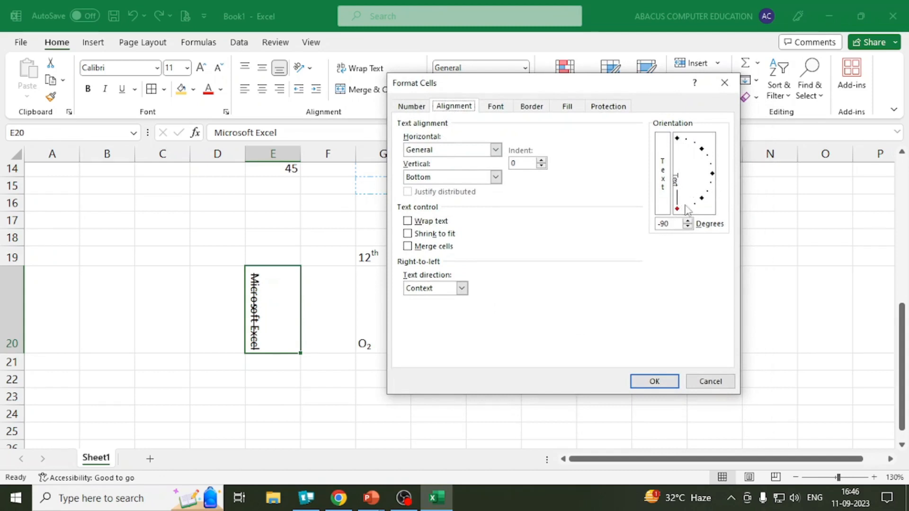
pyautogui.click(688, 221)
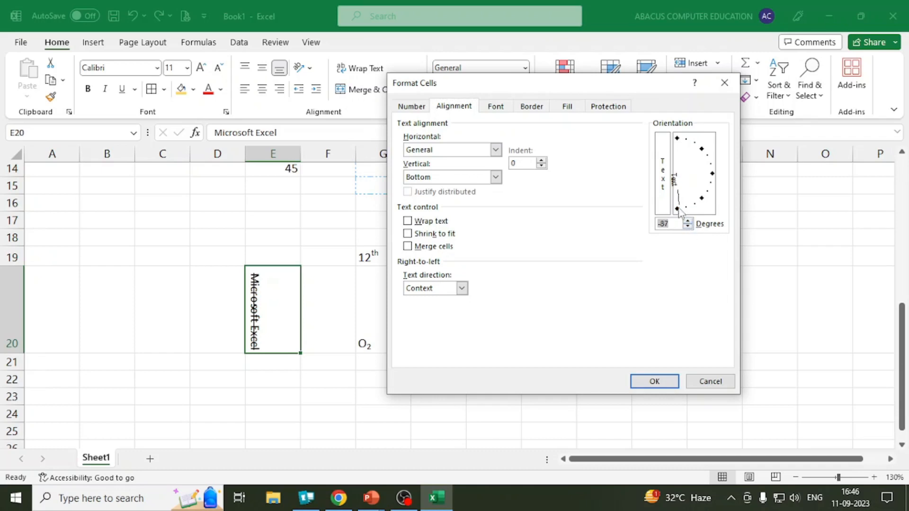
pyautogui.moveTo(679, 212); pyautogui.dragTo(717, 171)
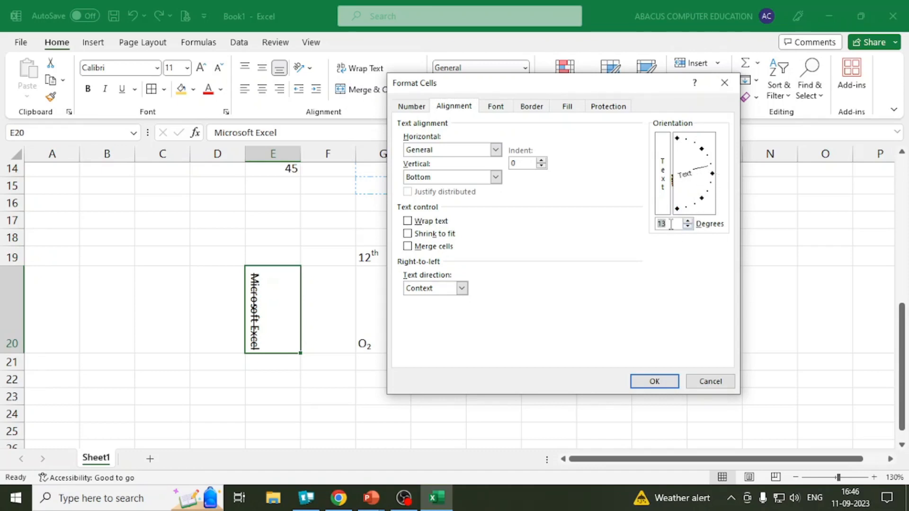
pyautogui.click(654, 381)
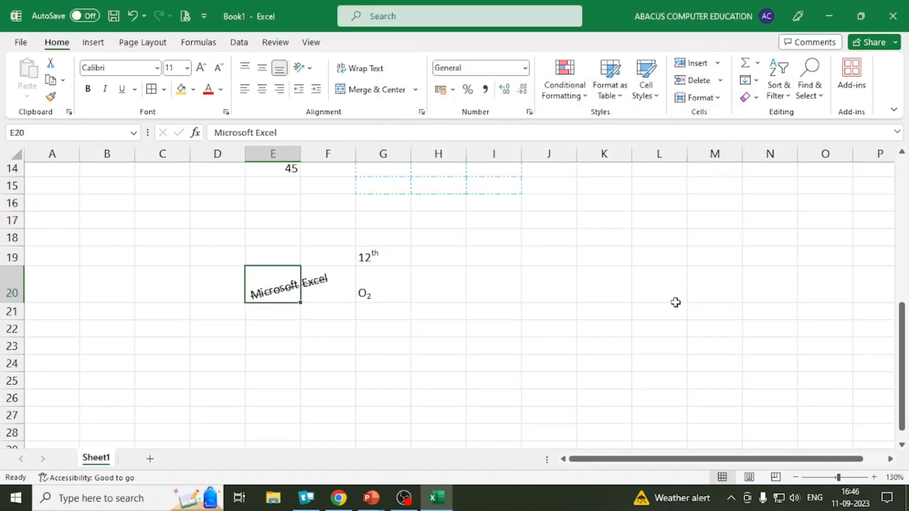
pyautogui.click(334, 224)
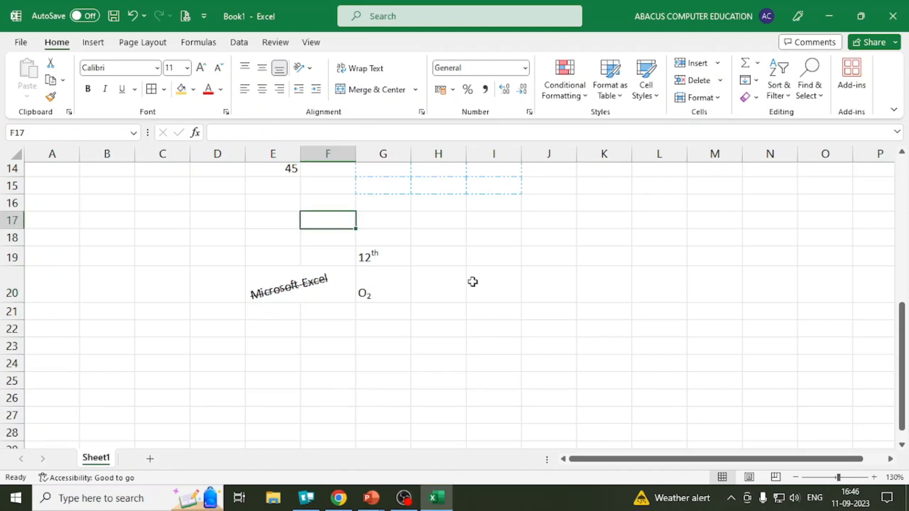
# Undo the recent changes back past the text entry in E20, and redo only the plain "Microsoft Excel" entry
pyautogui.scroll(3, 446, 280)
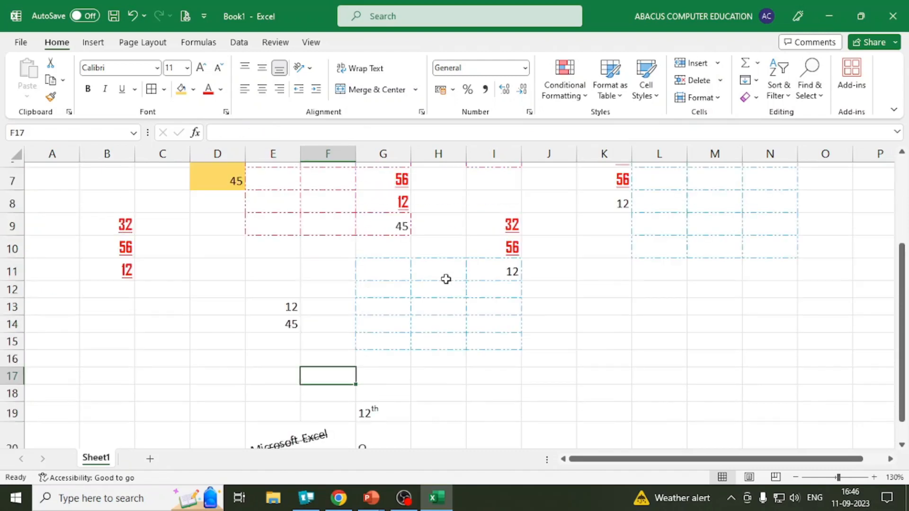
pyautogui.hotkey('ctrl', 'z')
pyautogui.hotkey('ctrl', 'z')
pyautogui.hotkey('ctrl', 'z')
pyautogui.hotkey('ctrl', 'z')
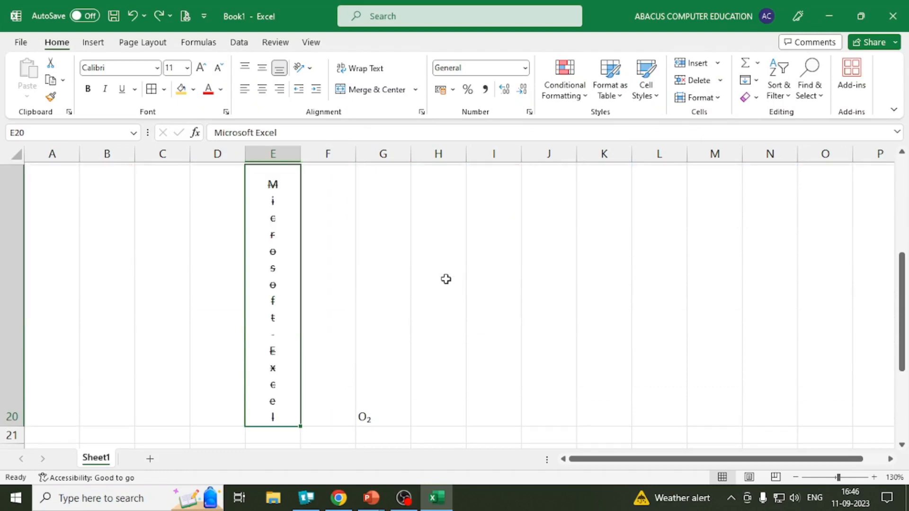
pyautogui.hotkey('ctrl', 'z')
pyautogui.hotkey('ctrl', 'z')
pyautogui.hotkey('ctrl', 'z')
pyautogui.hotkey('ctrl', 'z')
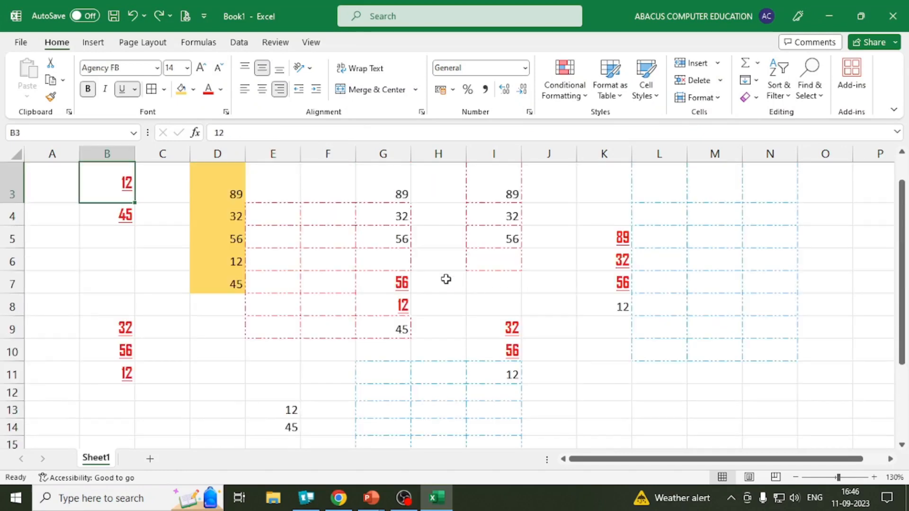
pyautogui.hotkey('ctrl', 'z')
pyautogui.hotkey('ctrl', 'z')
pyautogui.hotkey('ctrl', 'z')
pyautogui.hotkey('ctrl', 'z')
pyautogui.hotkey('ctrl', 'z')
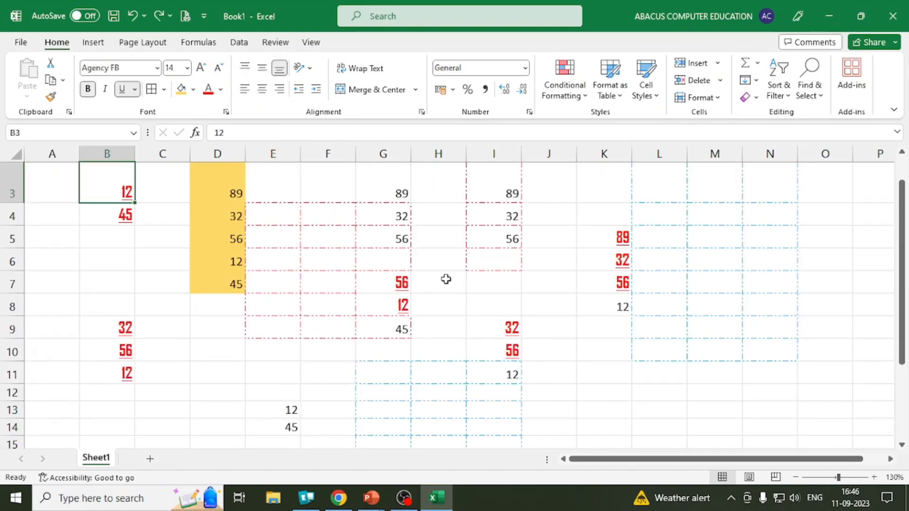
pyautogui.hotkey('ctrl', 'z')
pyautogui.hotkey('ctrl', 'z')
pyautogui.hotkey('ctrl', 'z')
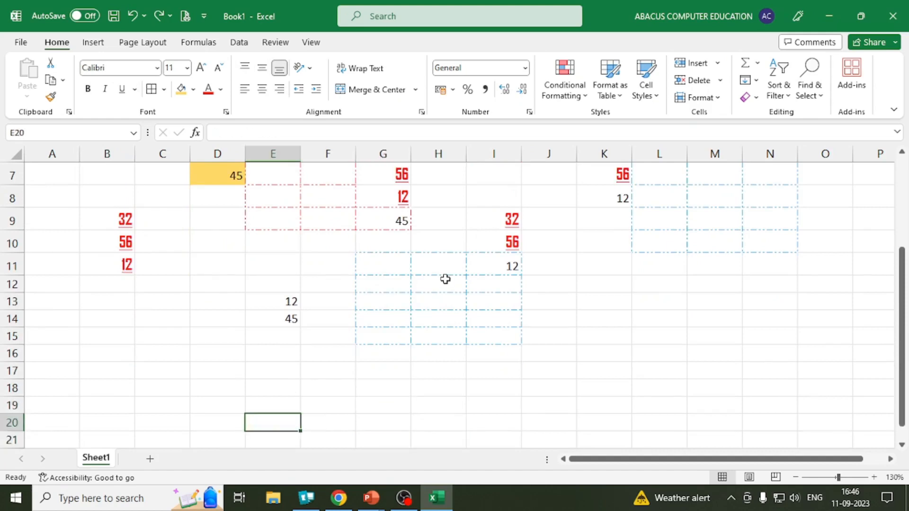
pyautogui.hotkey('ctrl', 'y')
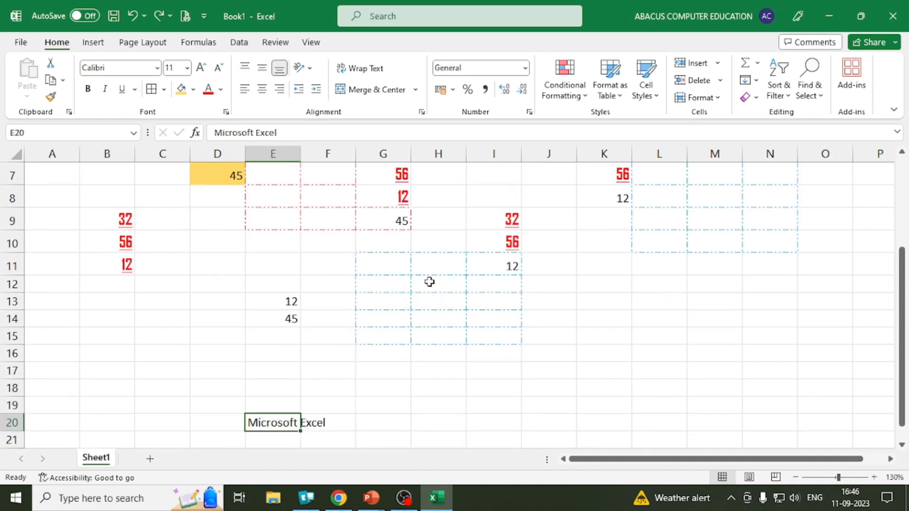
pyautogui.hotkey('ctrl', 'y')
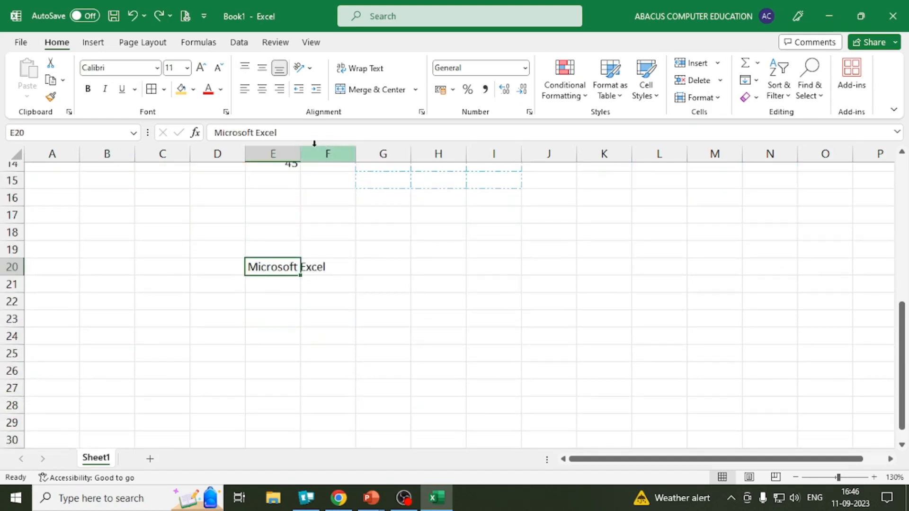
# Widen column E until the text in E20 fits, and increase the cell's indent three times
pyautogui.moveTo(300, 153); pyautogui.dragTo(343, 156)
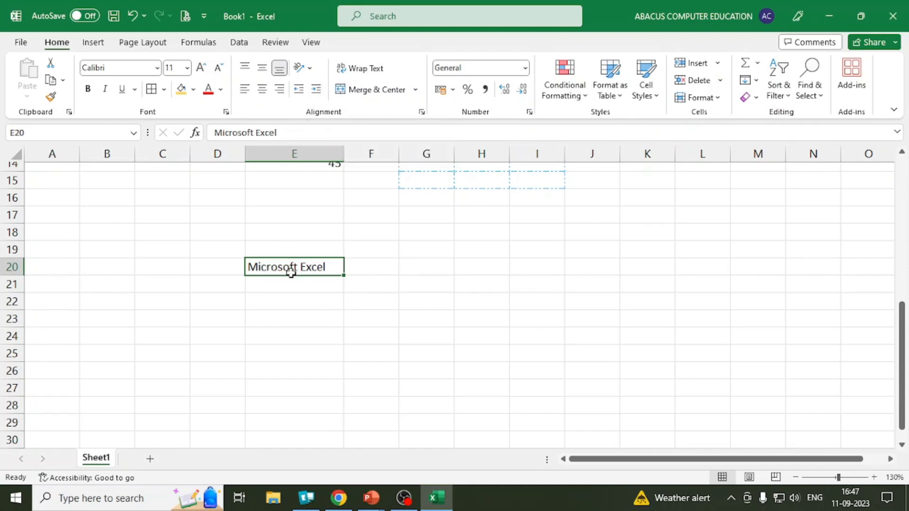
pyautogui.click(316, 90)
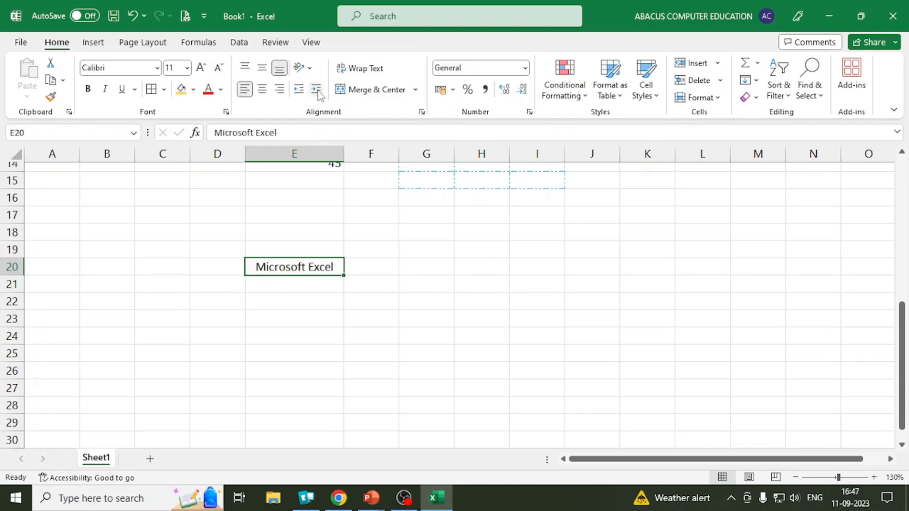
pyautogui.click(316, 90)
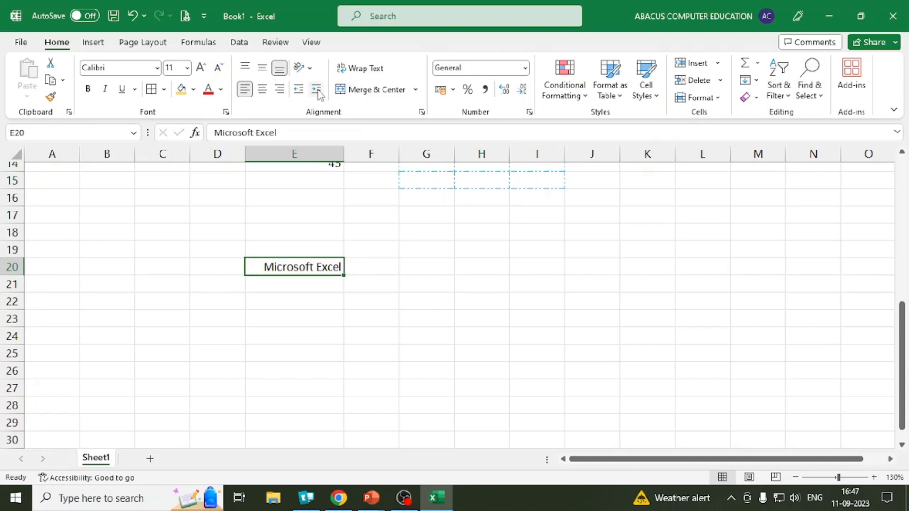
pyautogui.click(316, 90)
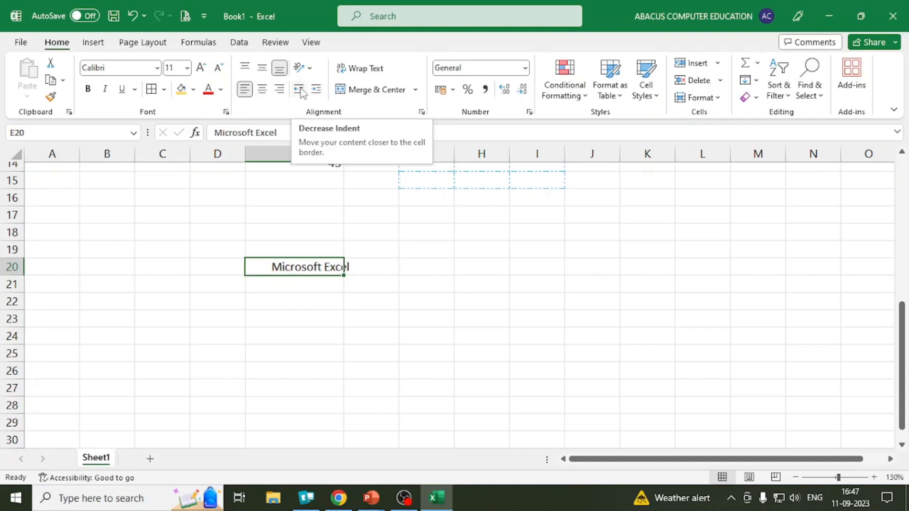
# Decrease the indent of cell E20 three times so its text sits against the left cell border
pyautogui.click(301, 92)
pyautogui.click(301, 91)
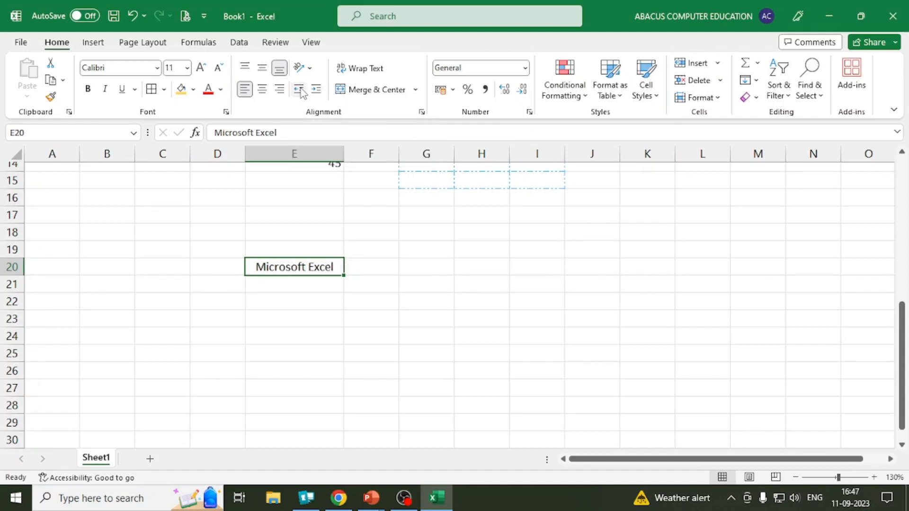
pyautogui.click(301, 92)
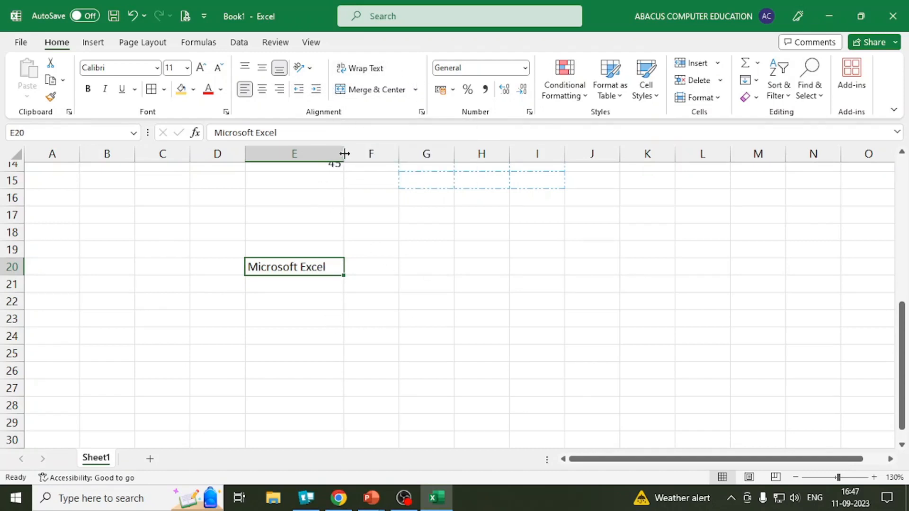
# Narrow column E to about the width of its neighbouring columns and reselect cell E20
pyautogui.moveTo(345, 153); pyautogui.dragTo(300, 152)
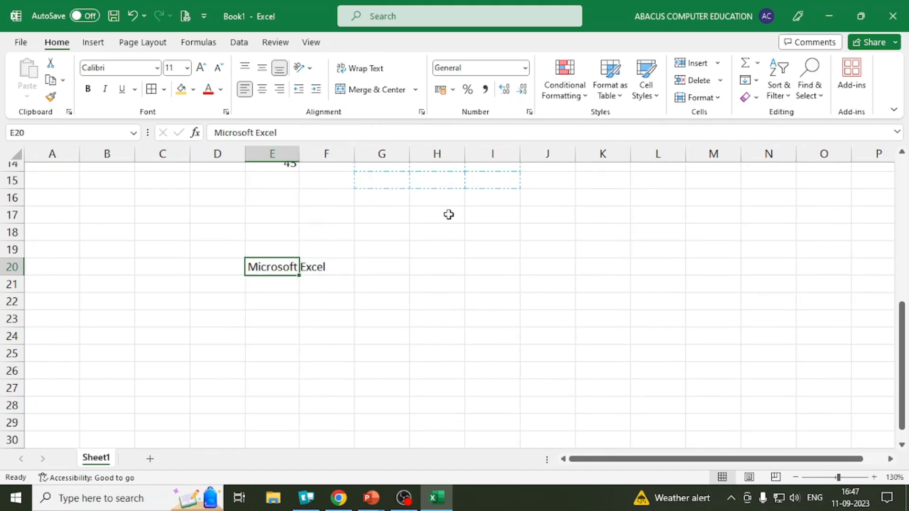
pyautogui.click(403, 281)
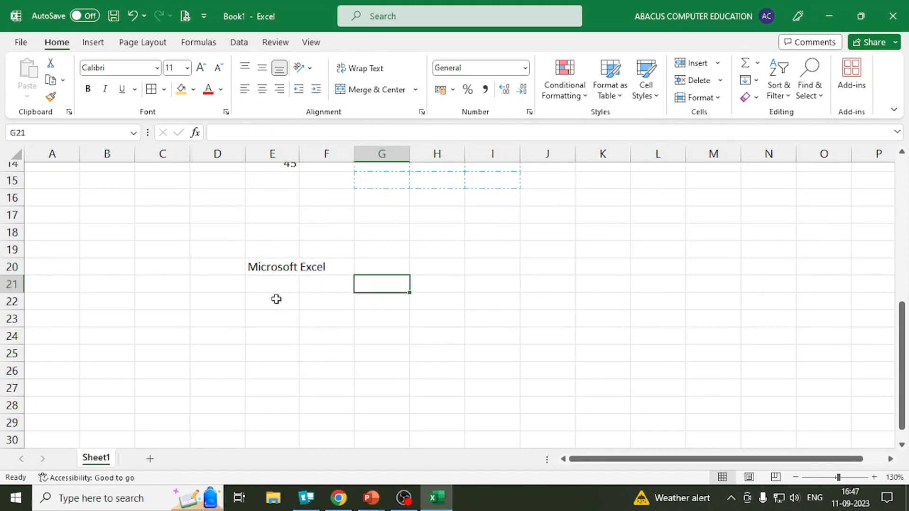
pyautogui.click(281, 268)
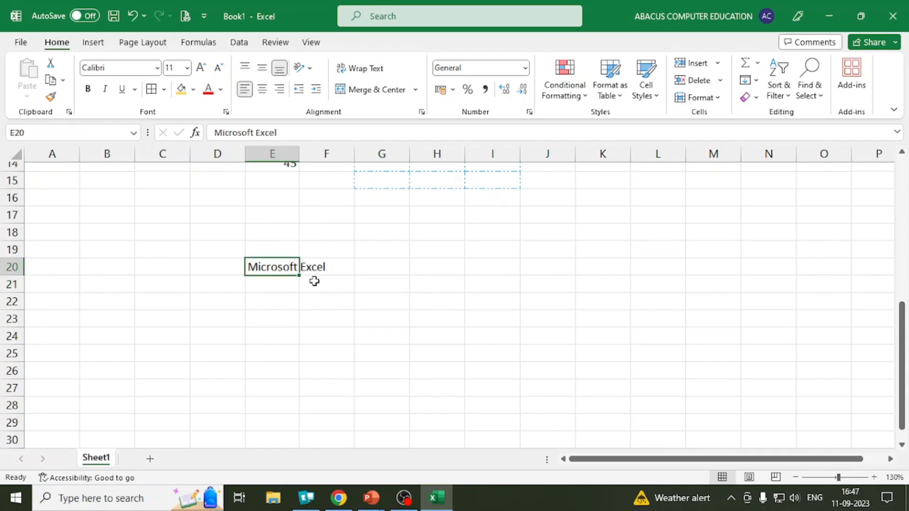
# Enter 54 in cell F19 and 33 in cell F20, next to the "Microsoft Excel" text in E20
pyautogui.click(315, 266)
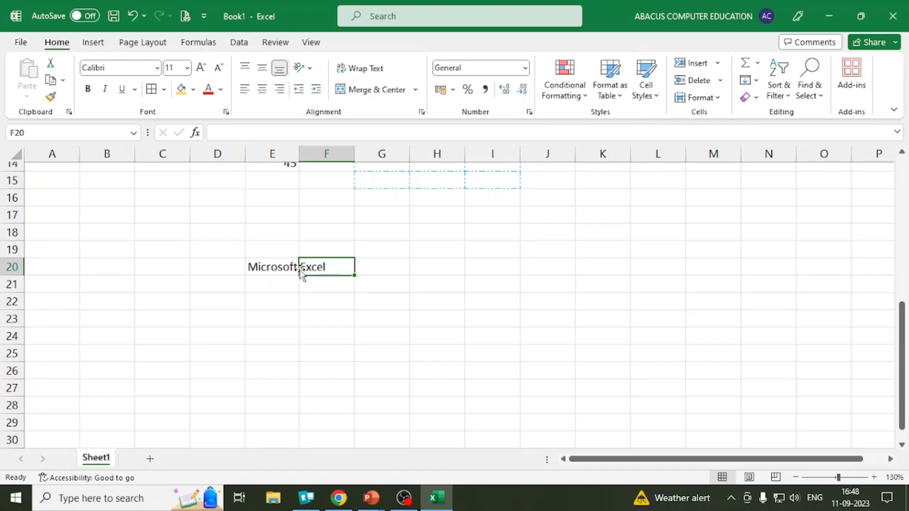
pyautogui.click(277, 268)
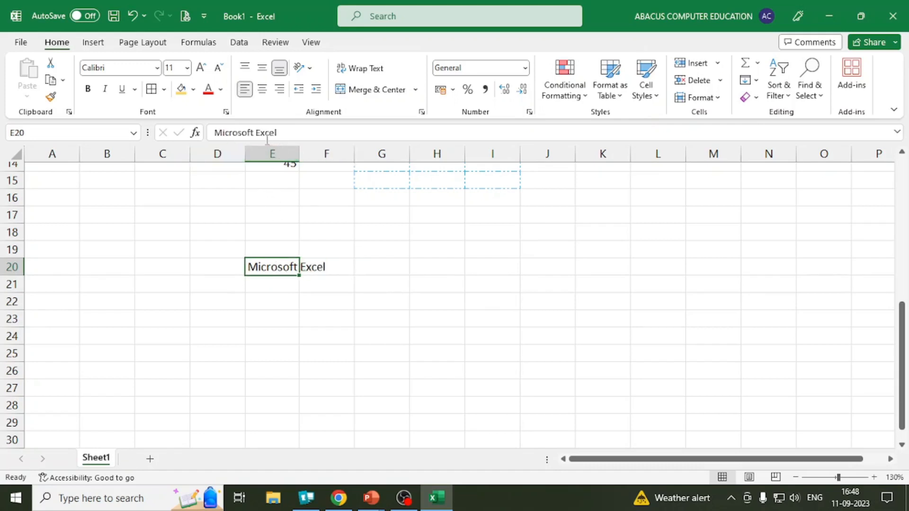
pyautogui.click(321, 267)
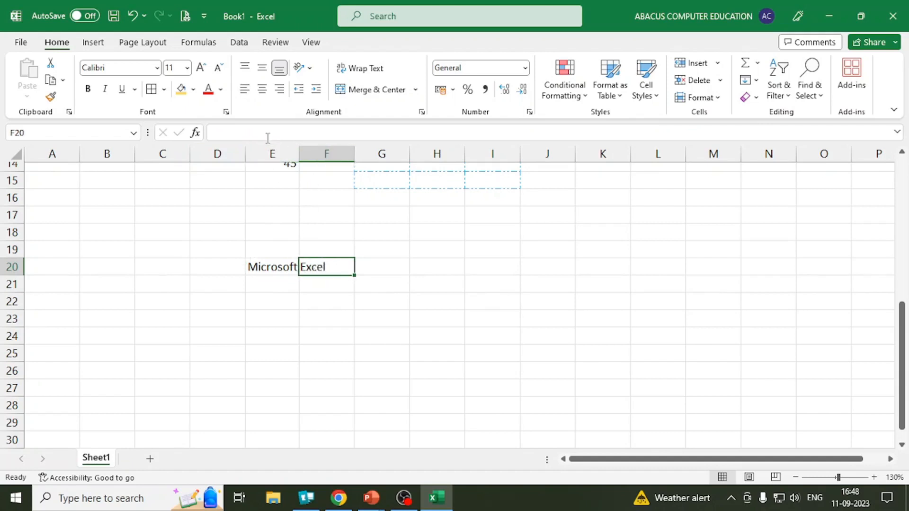
pyautogui.click(290, 267)
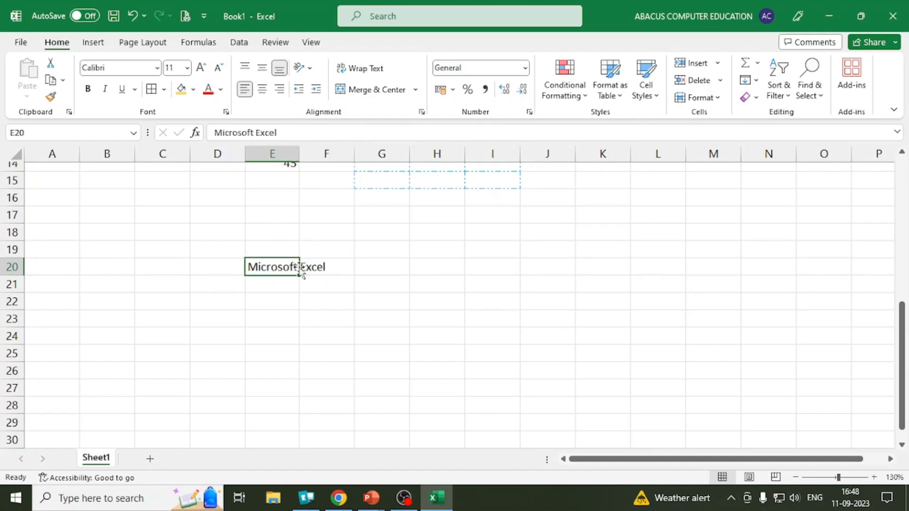
pyautogui.click(327, 251)
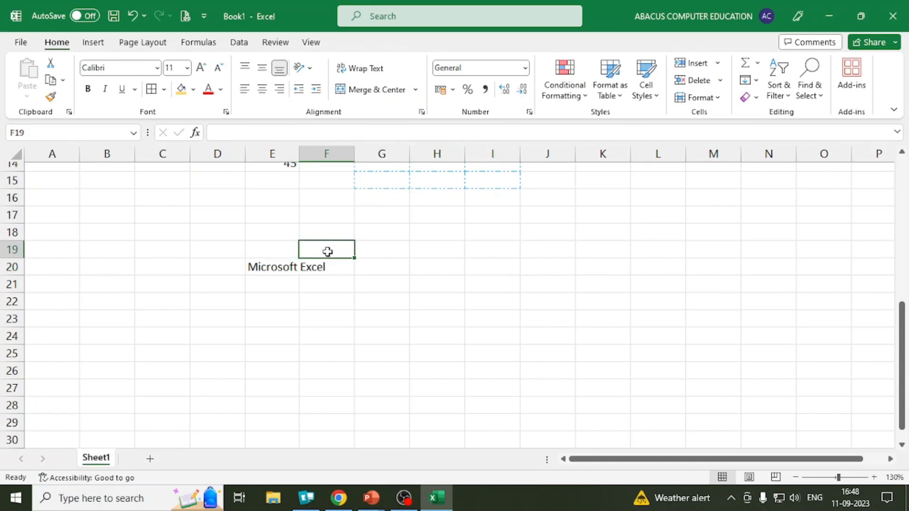
pyautogui.write('54')
pyautogui.press('Return')
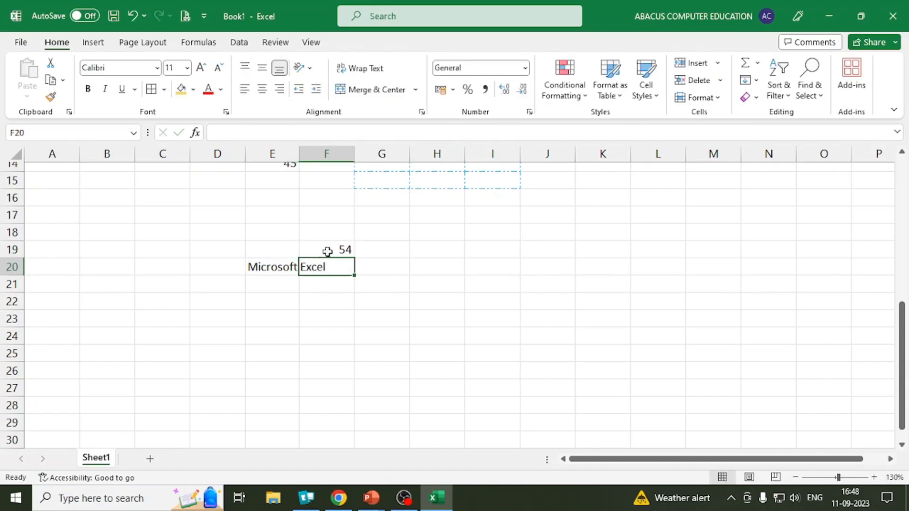
pyautogui.write('33')
pyautogui.press('Return')
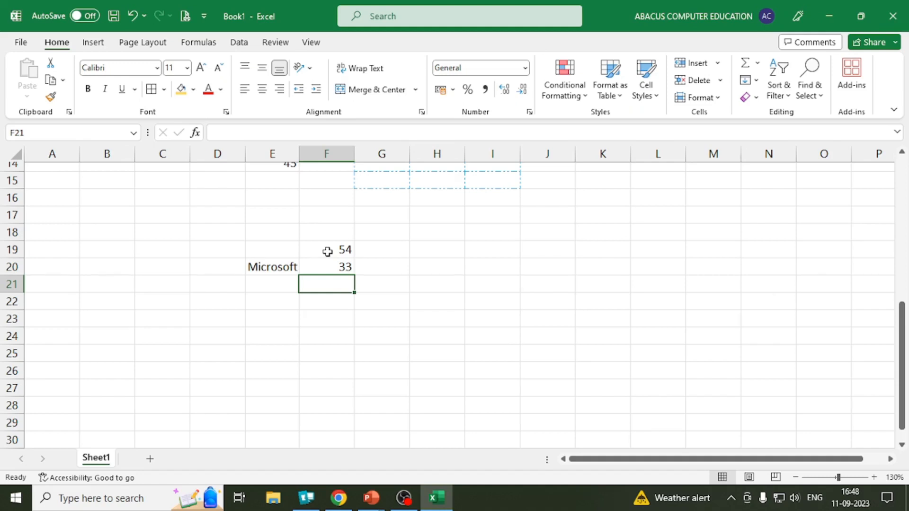
# Wrap the text in cell E20 and widen column E slightly so "Microsoft" fits whole on the first line
pyautogui.click(258, 268)
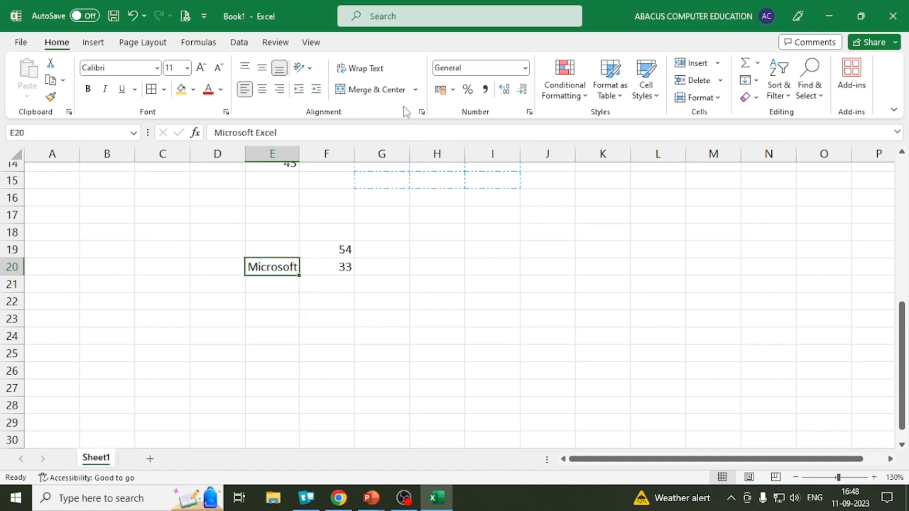
pyautogui.click(375, 71)
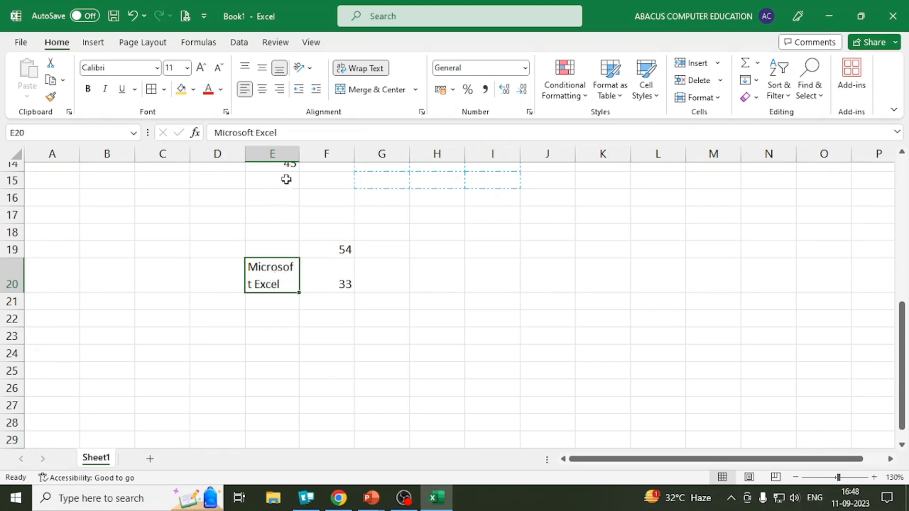
pyautogui.moveTo(299, 153); pyautogui.dragTo(303, 152)
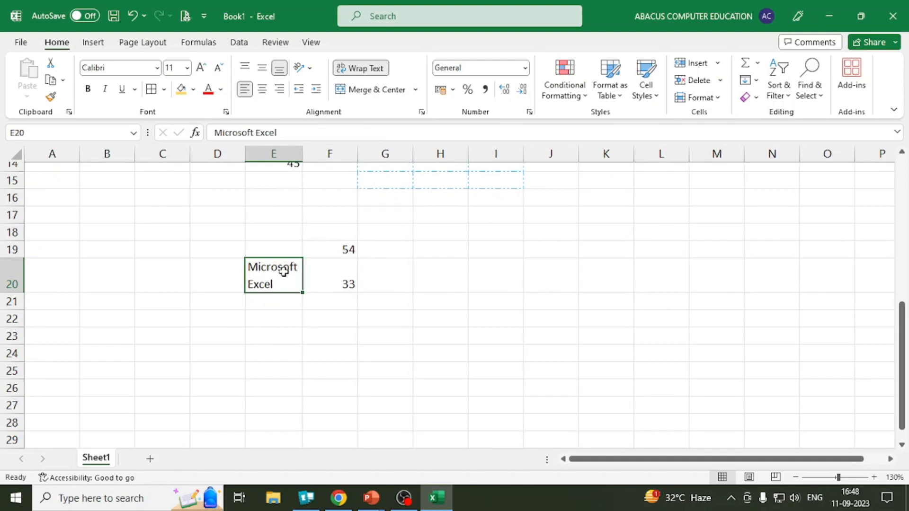
pyautogui.click(441, 307)
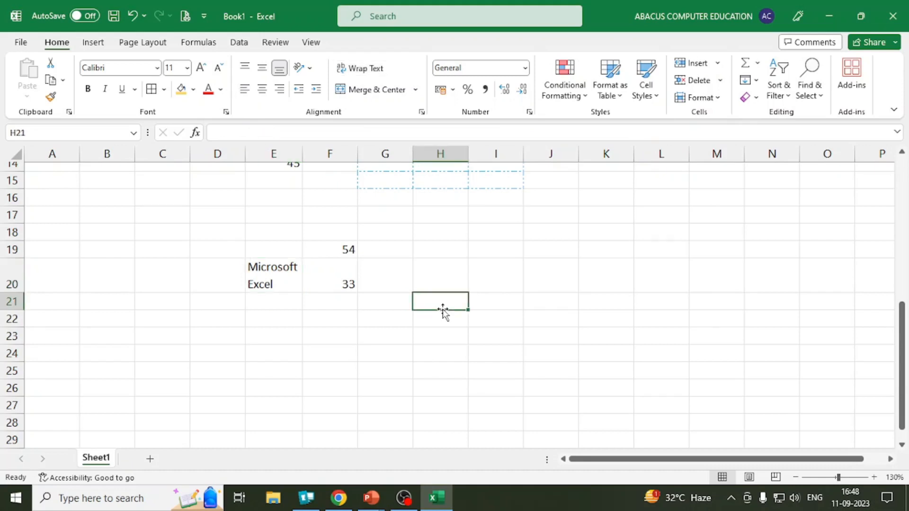
pyautogui.click(415, 90)
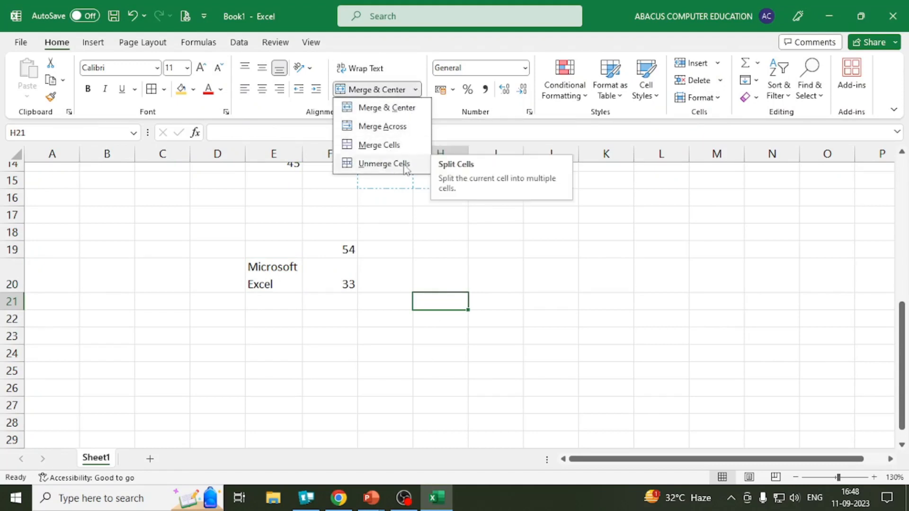
pyautogui.click(384, 164)
# Copy cell E20 to D24 and turn off text wrapping in the pasted cell
pyautogui.scroll(-2, 272, 282)
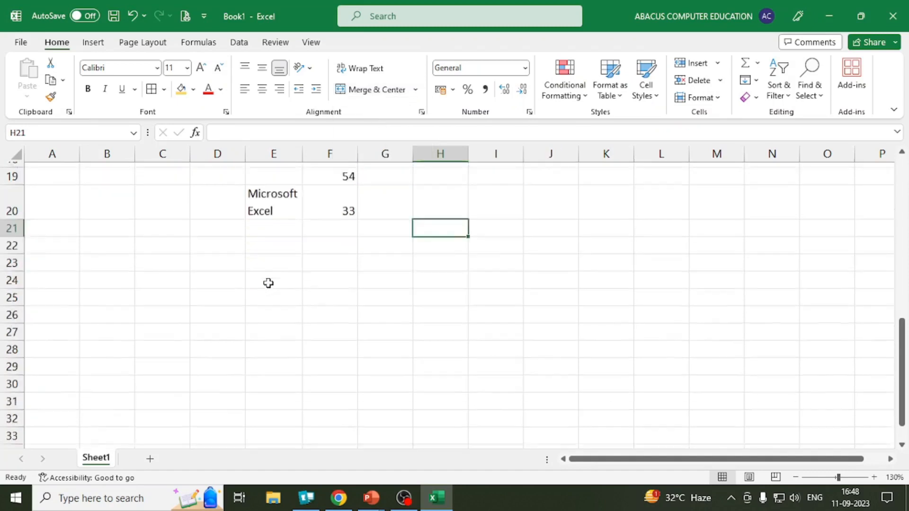
pyautogui.click(281, 168)
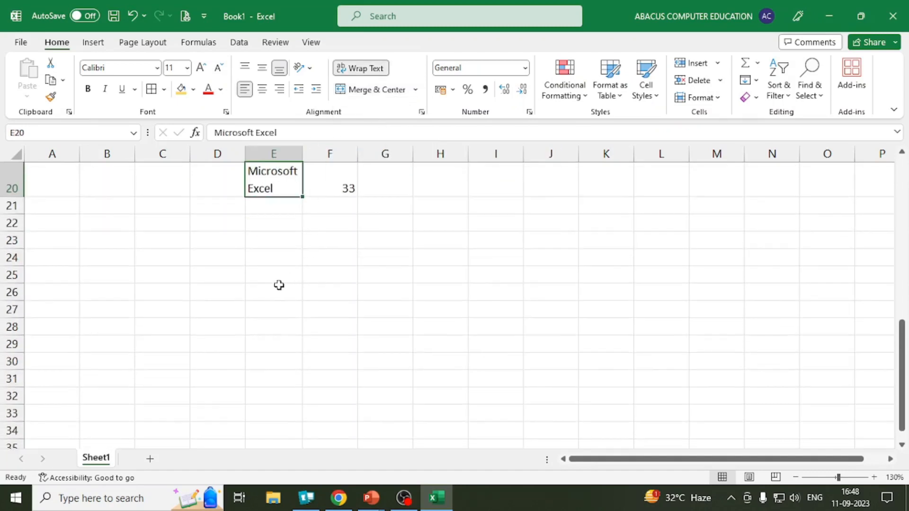
pyautogui.hotkey('ctrl', 'c')
pyautogui.scroll(-1, 271, 298)
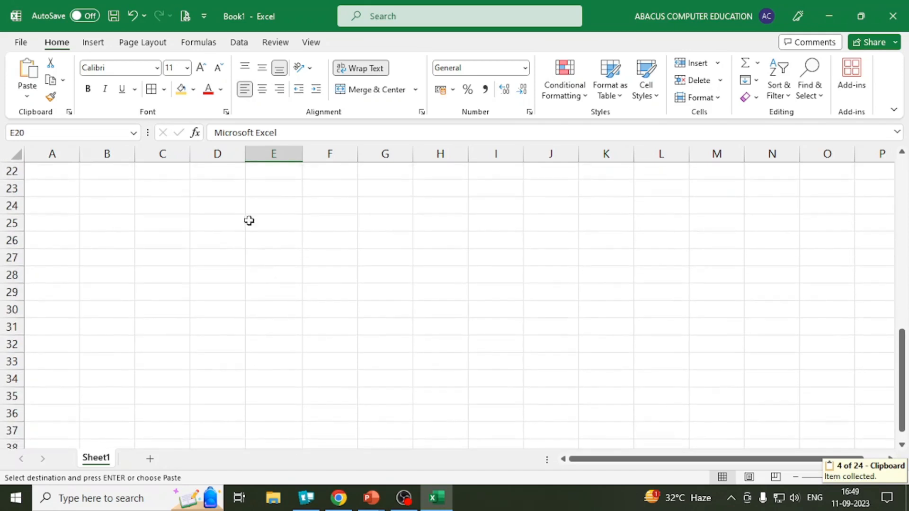
pyautogui.click(235, 208)
pyautogui.hotkey('ctrl', 'v')
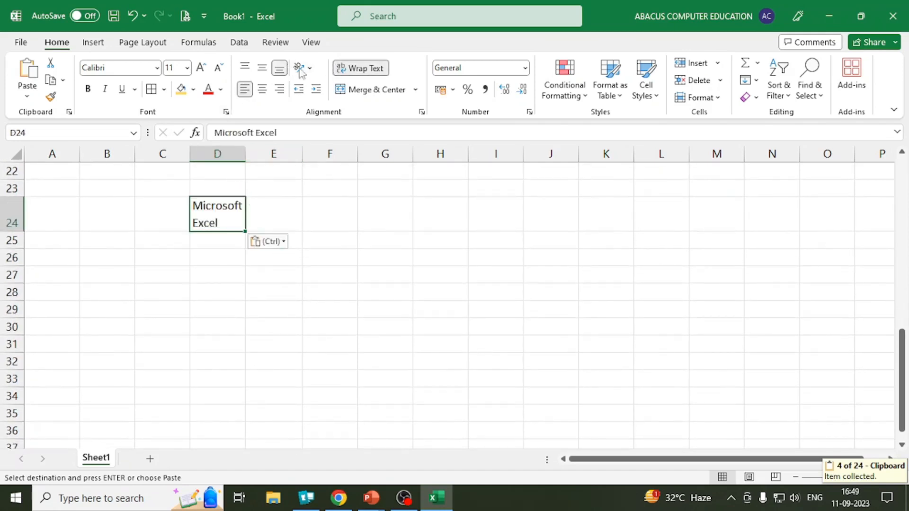
pyautogui.click(362, 69)
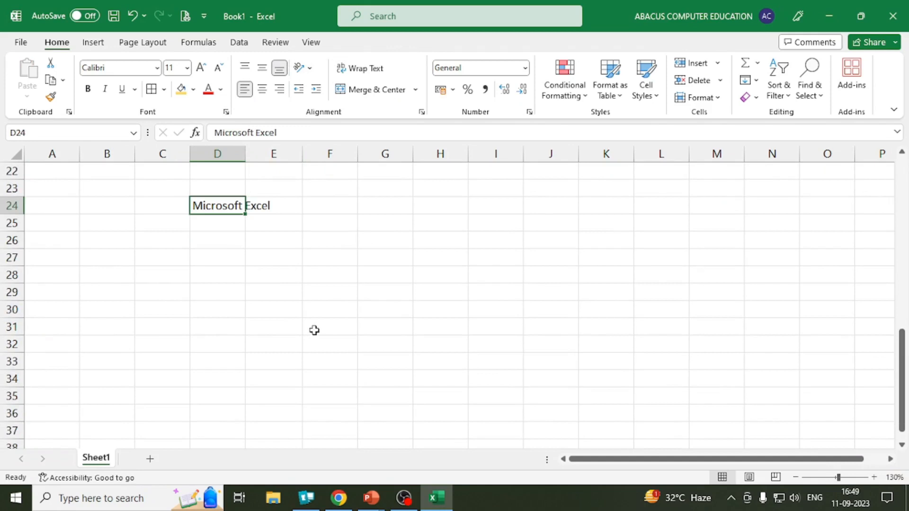
# Copy cell D24 into D25, D26 and D27, and end the copy mode
pyautogui.click(236, 232)
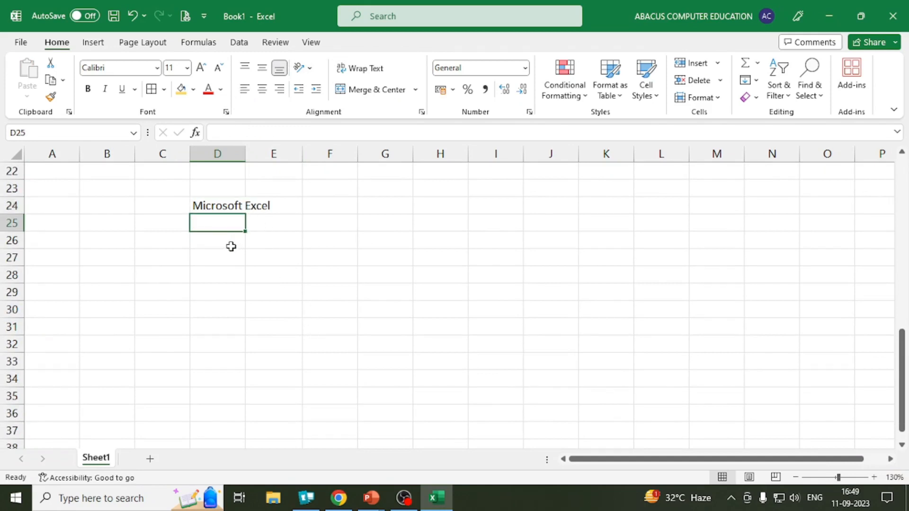
pyautogui.click(217, 205)
pyautogui.hotkey('ctrl', 'c')
pyautogui.click(218, 223)
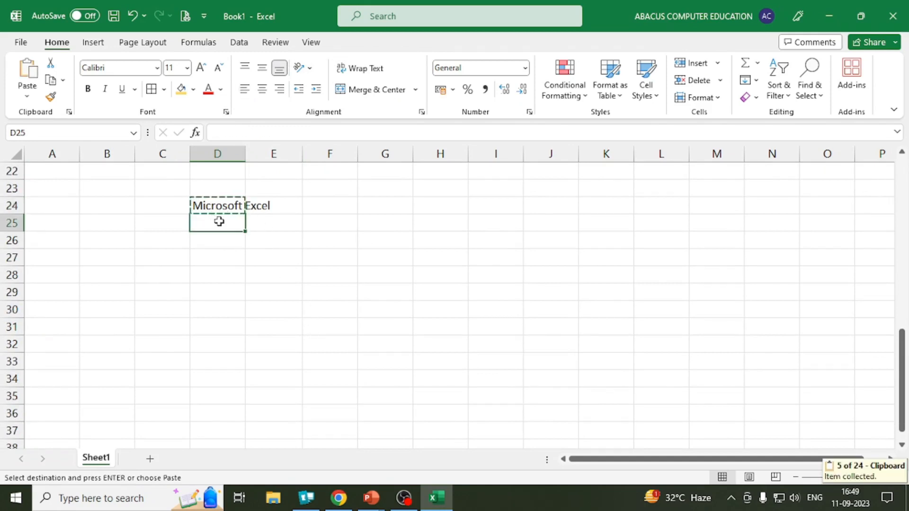
pyautogui.hotkey('ctrl', 'v')
pyautogui.click(226, 239)
pyautogui.hotkey('ctrl', 'v')
pyautogui.click(226, 255)
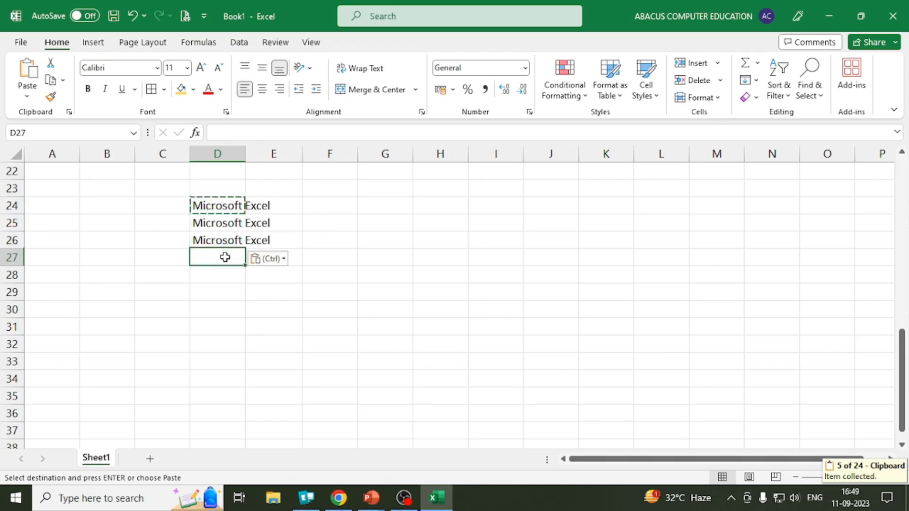
pyautogui.hotkey('ctrl', 'v')
pyautogui.click(310, 316)
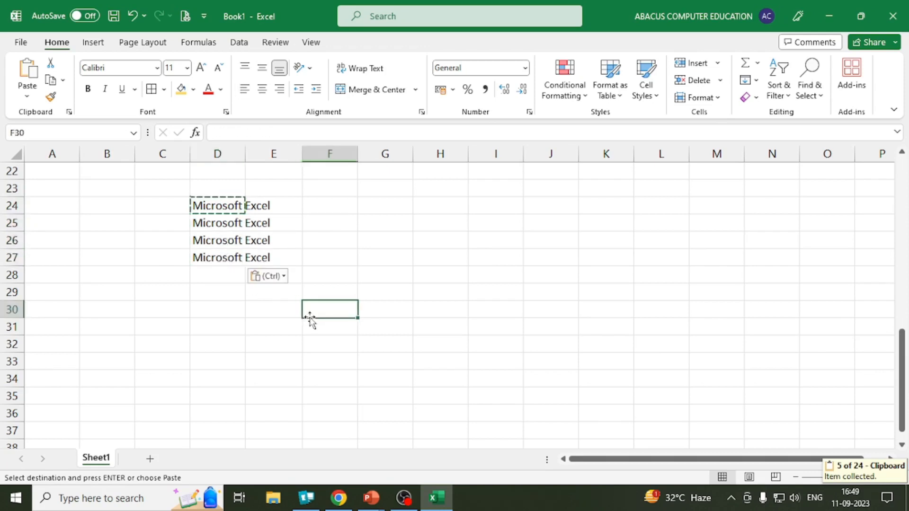
pyautogui.press('Escape')
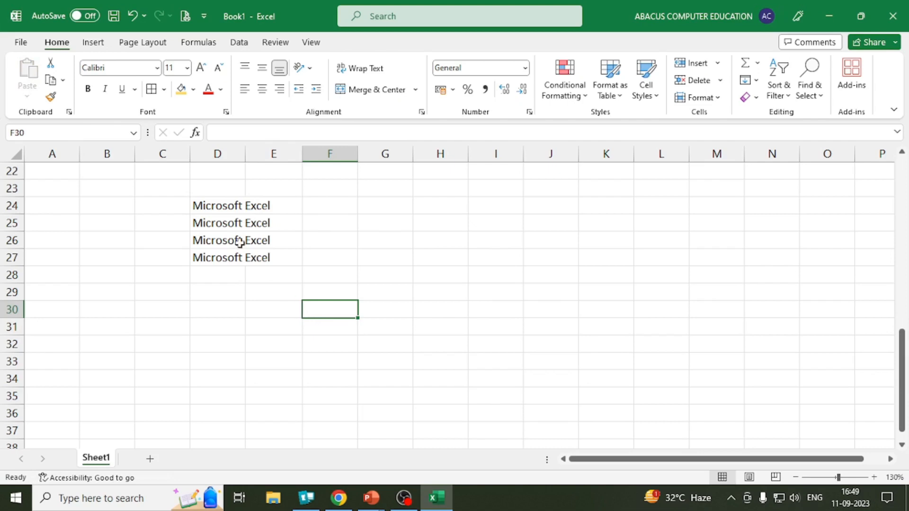
# Merge and center the range C24:J24 so its "Microsoft Excel" text is centred across the columns
pyautogui.click(222, 224)
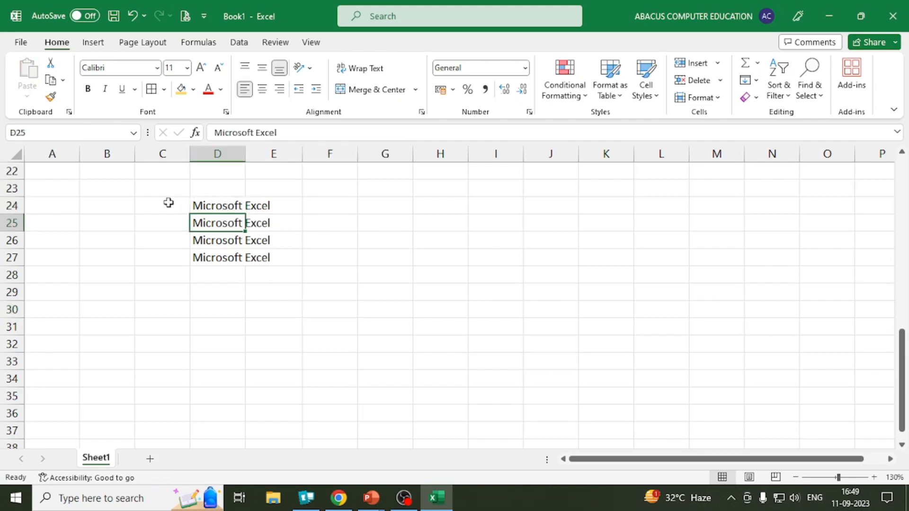
pyautogui.moveTo(157, 204); pyautogui.dragTo(537, 207)
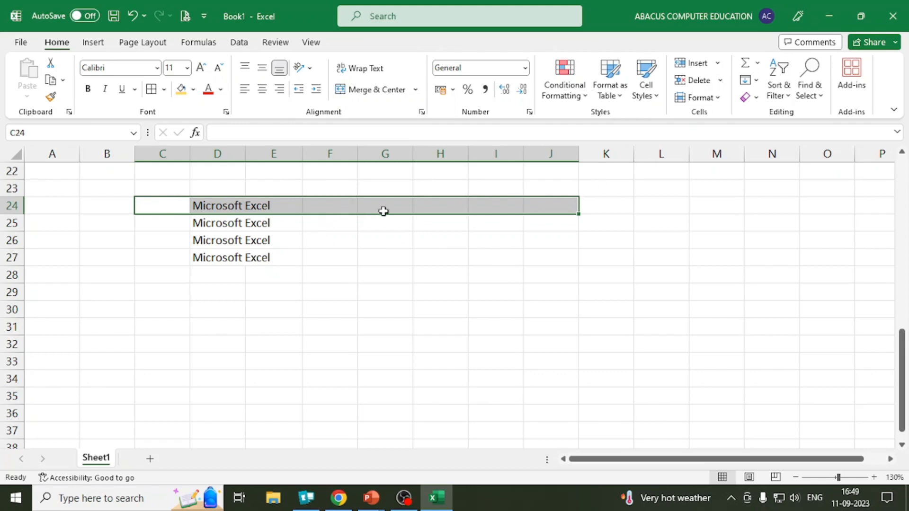
pyautogui.click(396, 93)
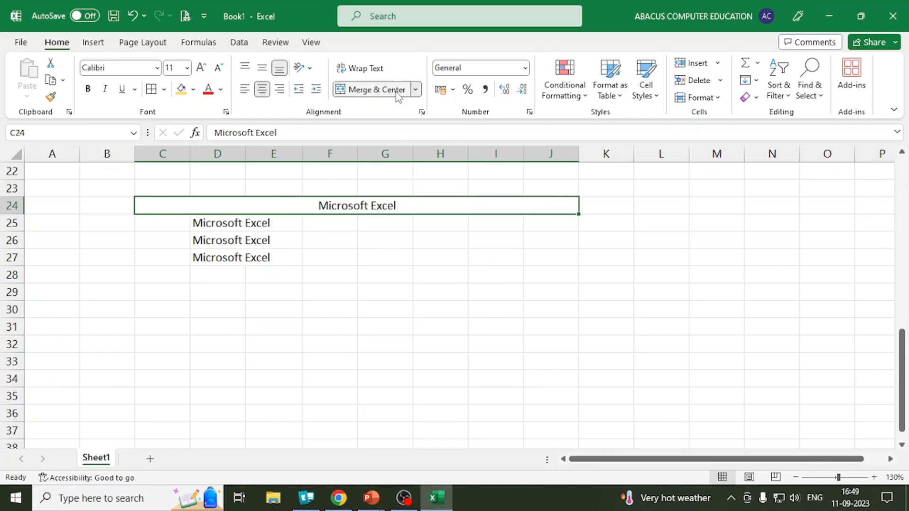
pyautogui.click(237, 223)
pyautogui.click(237, 240)
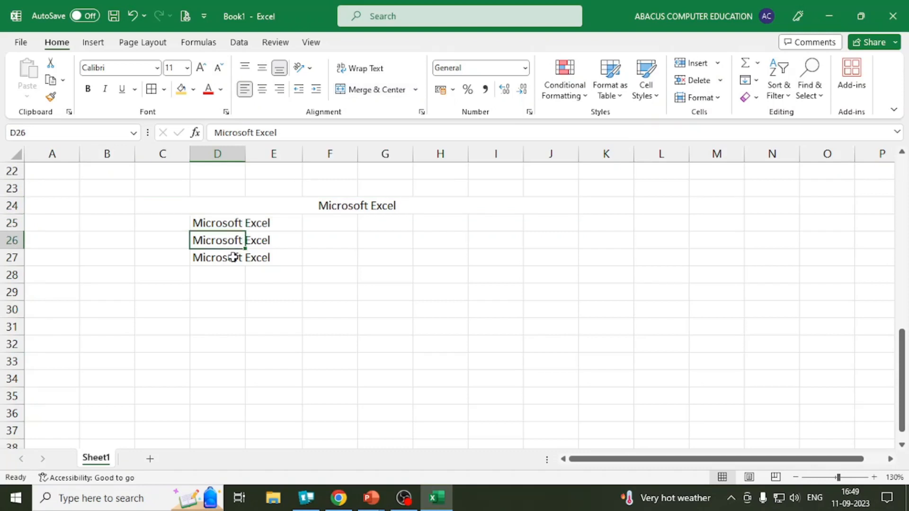
pyautogui.click(235, 257)
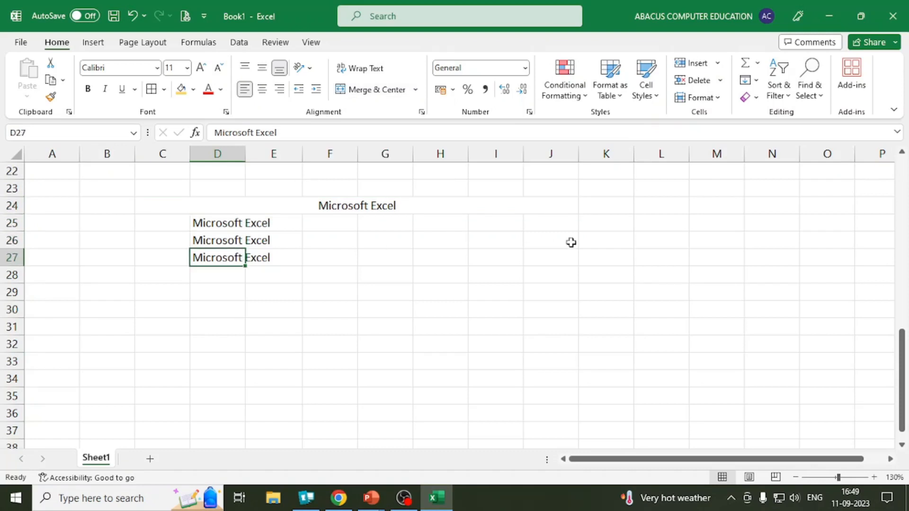
# Undo the merging and centering of row 24
pyautogui.click(331, 203)
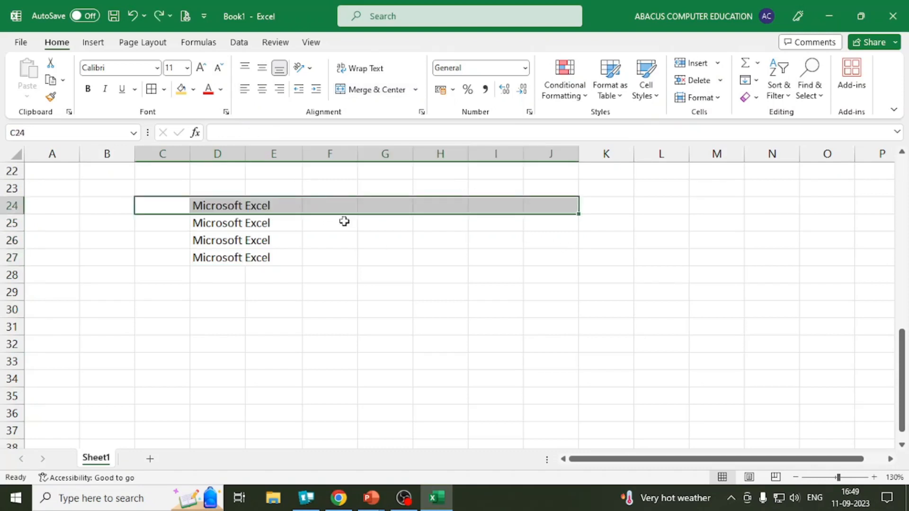
pyautogui.hotkey('ctrl', 'z')
pyautogui.click(282, 239)
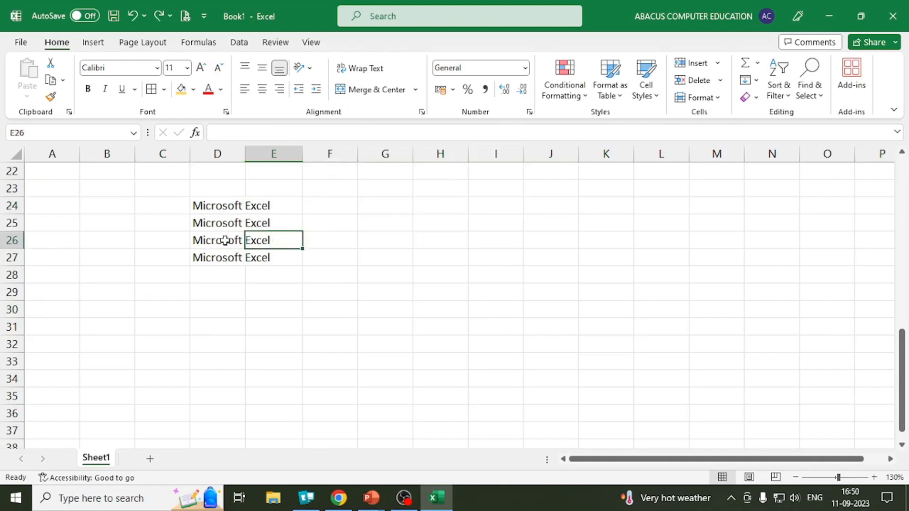
# Apply Merge & Center to the range D24:K27 containing the four "Microsoft Excel" entries
pyautogui.moveTo(181, 203); pyautogui.dragTo(557, 254)
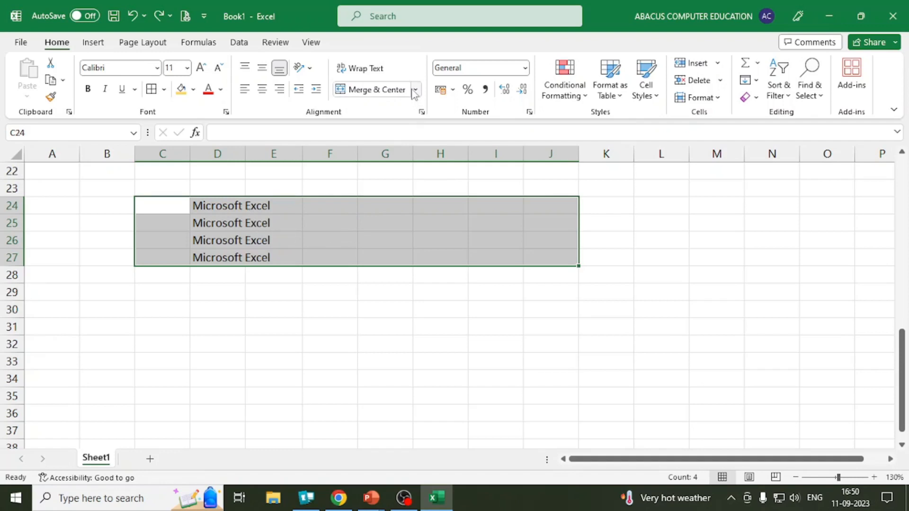
pyautogui.click(371, 171)
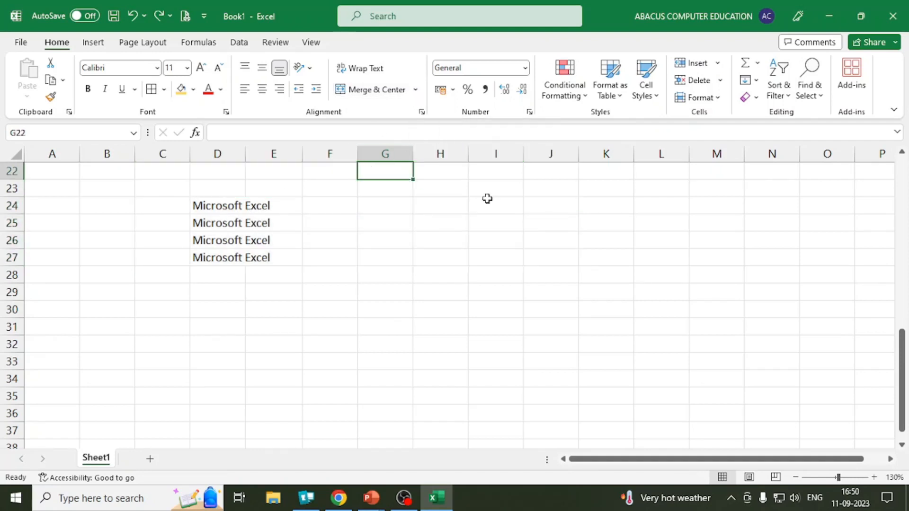
pyautogui.moveTo(204, 204); pyautogui.dragTo(621, 258)
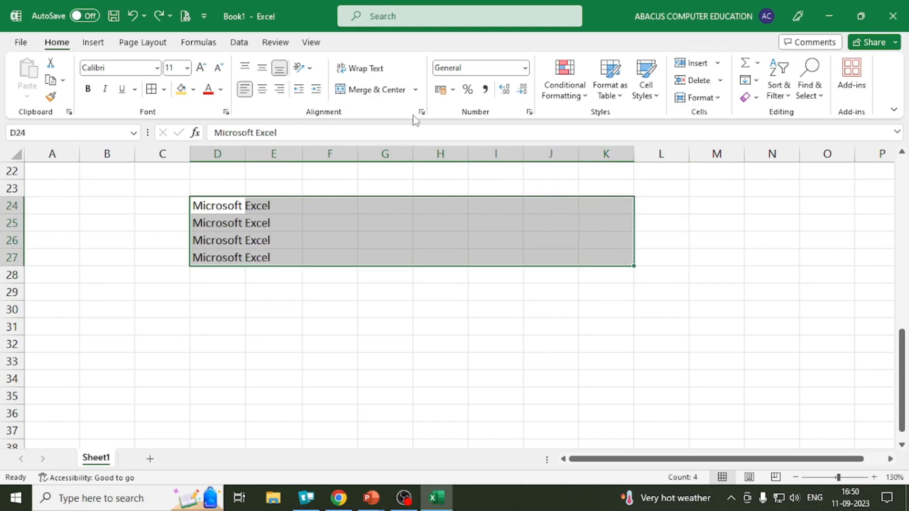
pyautogui.click(386, 91)
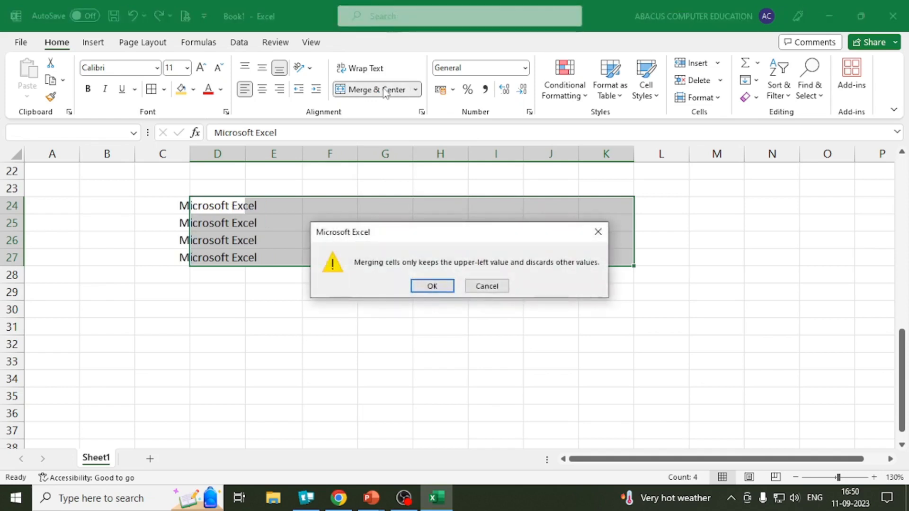
# Move the merge warning dialog below the selected range and magnify the screen to read its message
pyautogui.moveTo(410, 238); pyautogui.dragTo(350, 287)
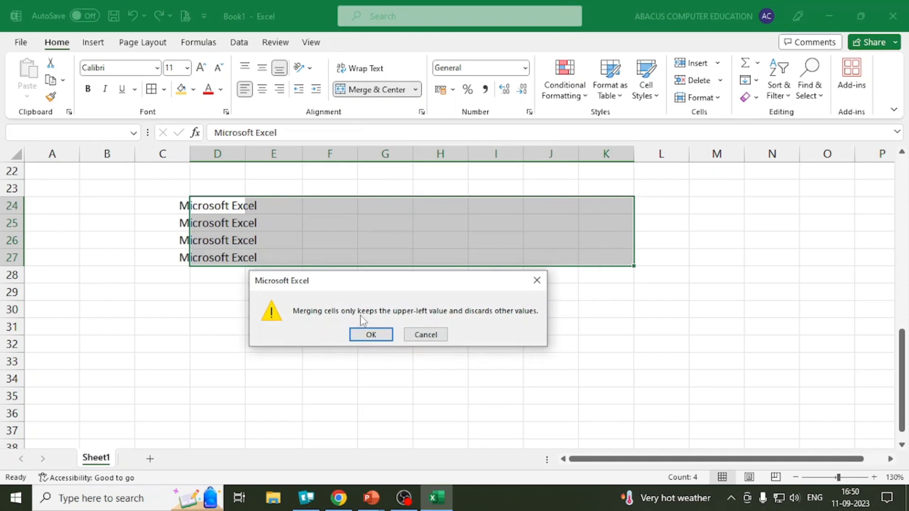
pyautogui.press('super+plus')
pyautogui.press('super+plus')
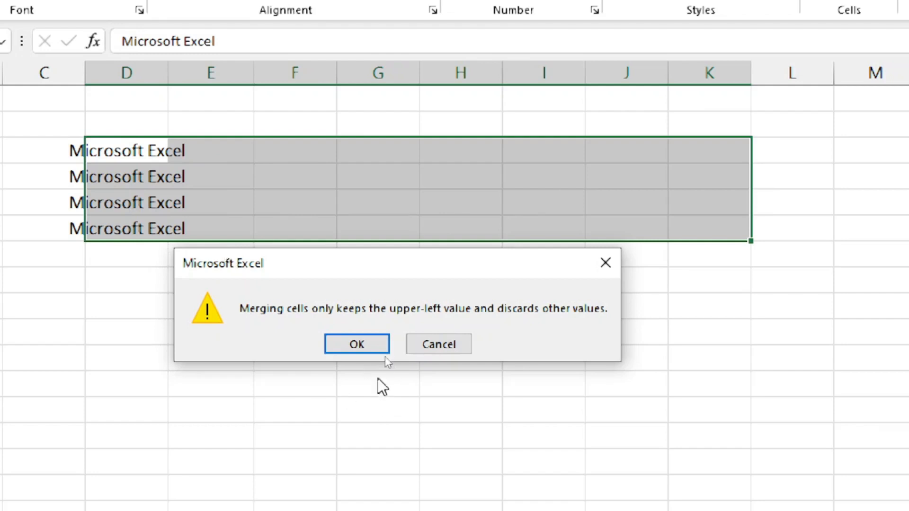
# Accept merging D24:K27 with only the upper-left value kept, and undo that merge
pyautogui.click(375, 350)
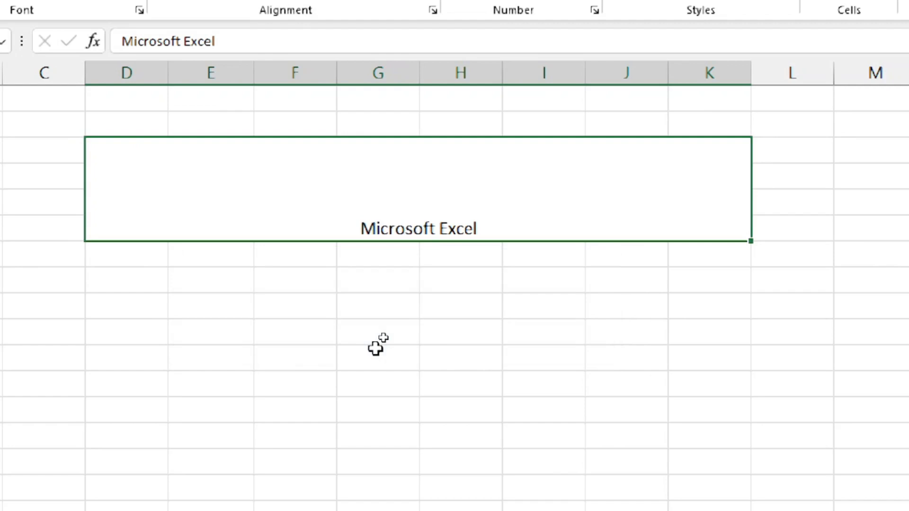
pyautogui.hotkey('ctrl', 'z')
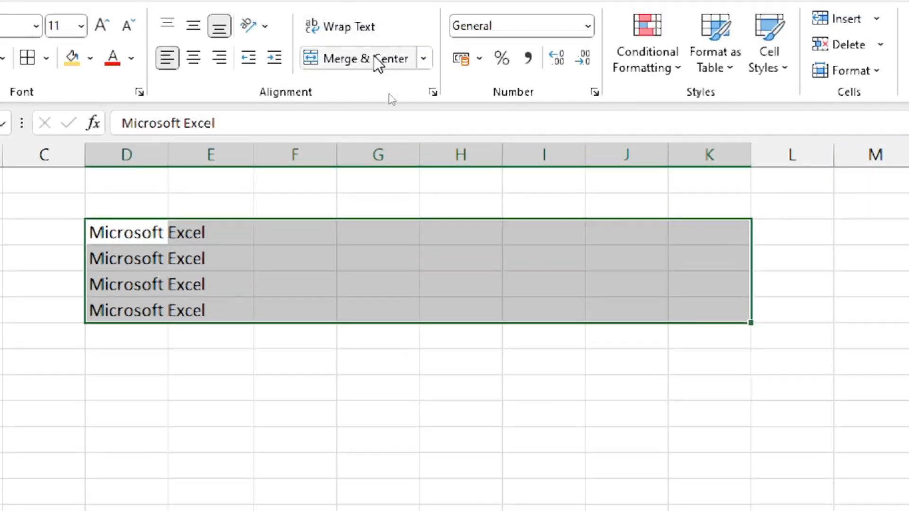
# Apply Merge Across to D24:K27 so each row merges separately, and centre the four "Microsoft Excel" entries horizontally
pyautogui.click(423, 58)
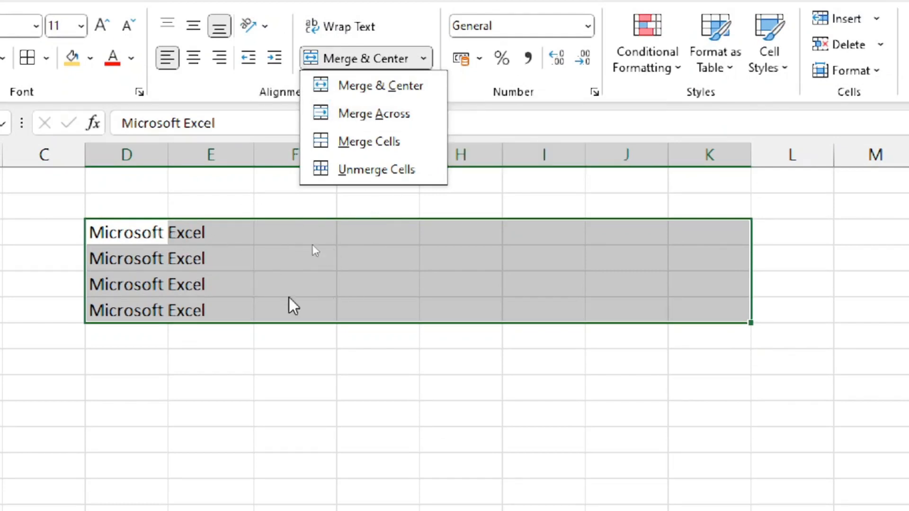
pyautogui.click(413, 116)
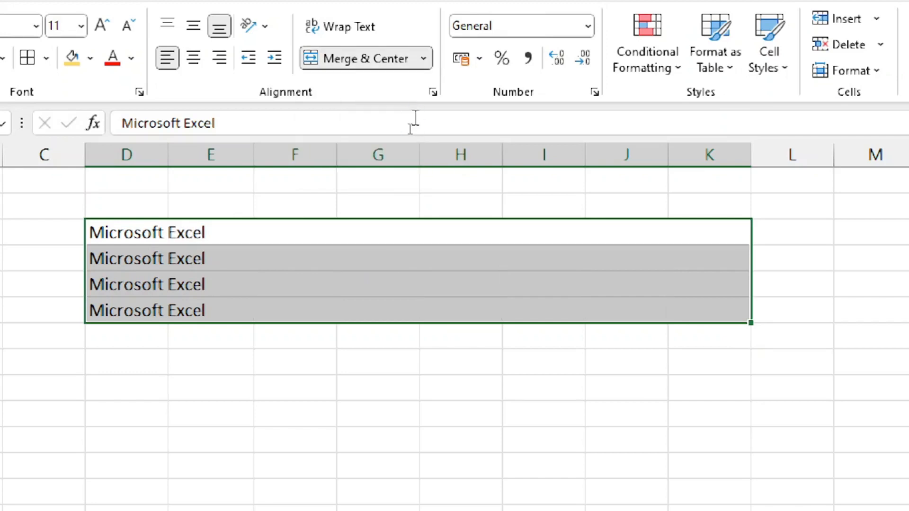
pyautogui.click(260, 230)
pyautogui.click(261, 266)
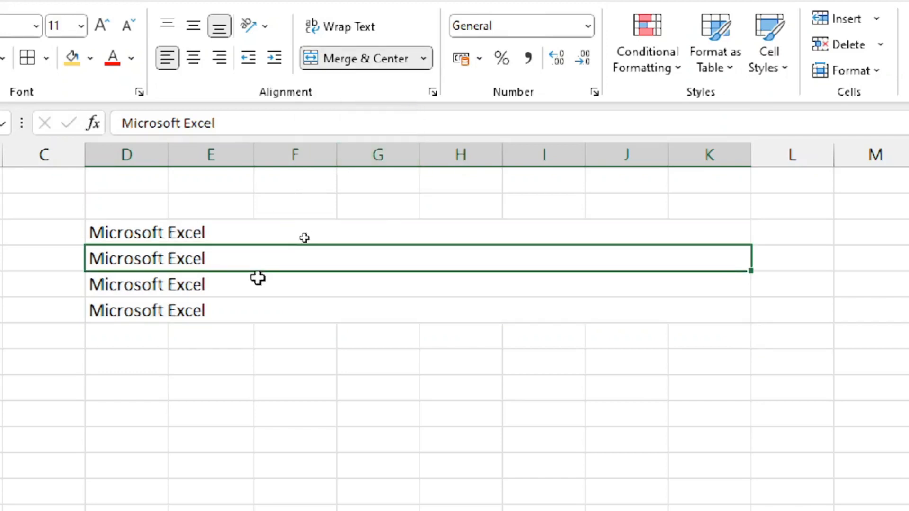
pyautogui.click(258, 284)
pyautogui.click(260, 303)
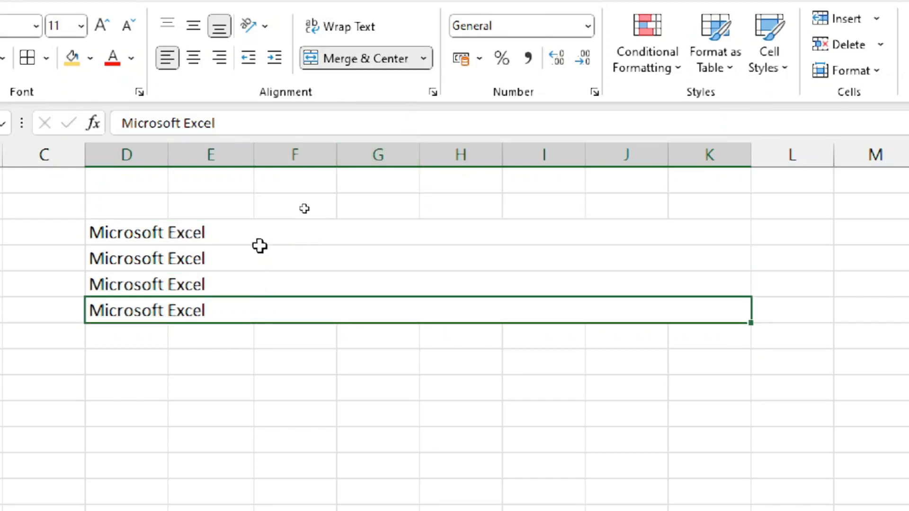
pyautogui.moveTo(256, 231); pyautogui.dragTo(268, 301)
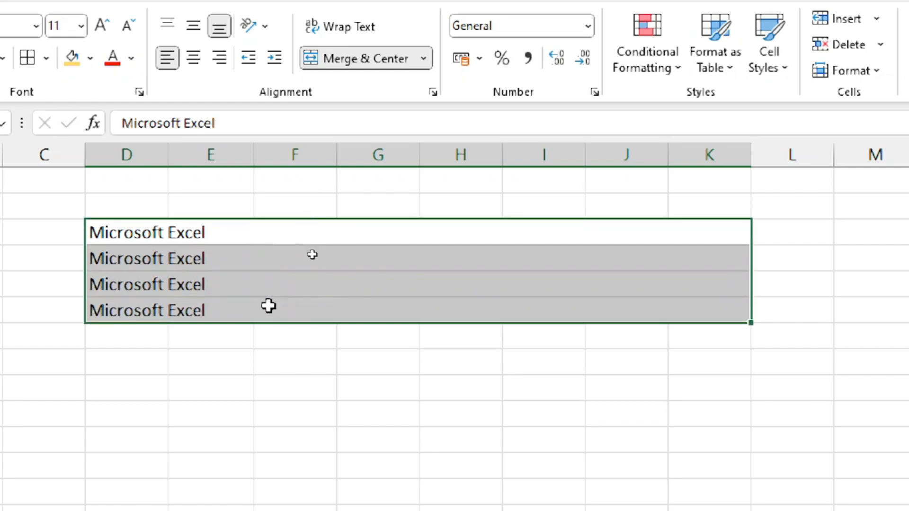
pyautogui.click(188, 63)
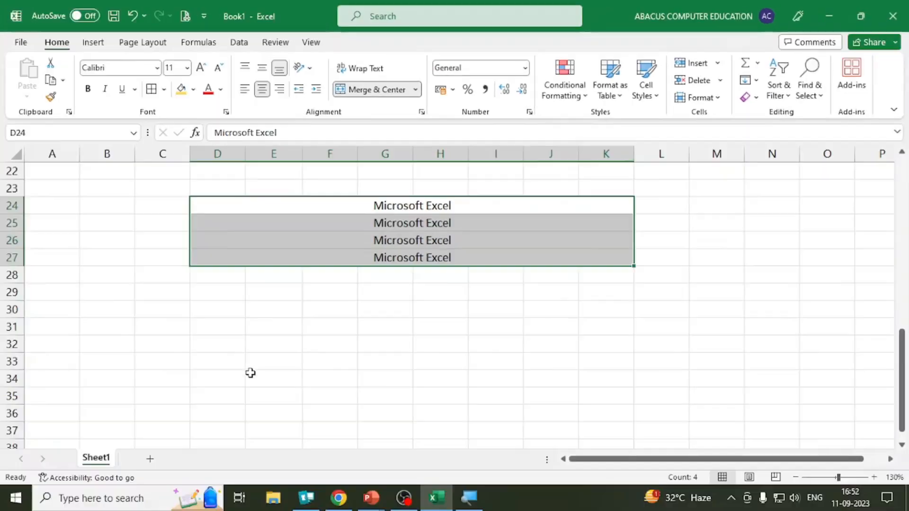
# Merge the empty range J17:L19 into a single cell with the Merge Cells option
pyautogui.scroll(3, 284, 490)
pyautogui.scroll(-2, 348, 475)
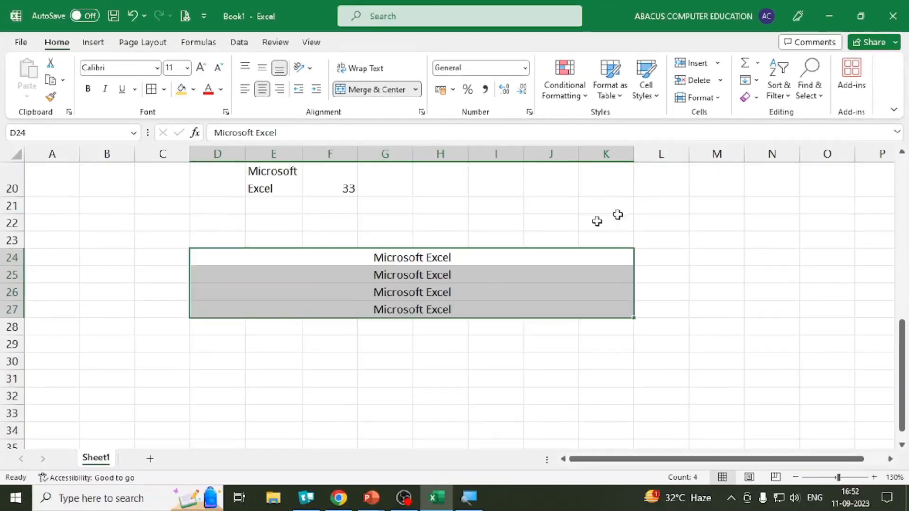
pyautogui.scroll(1, 542, 255)
pyautogui.moveTo(539, 171); pyautogui.dragTo(654, 215)
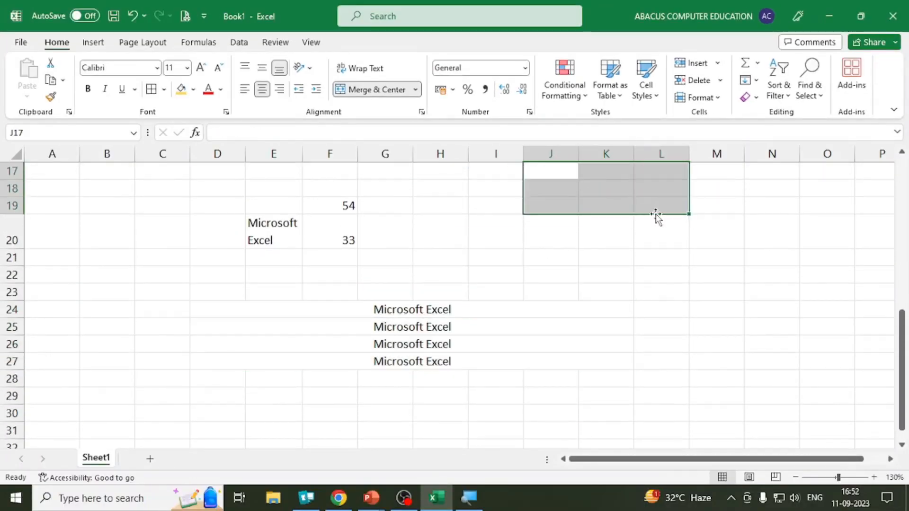
pyautogui.click(416, 90)
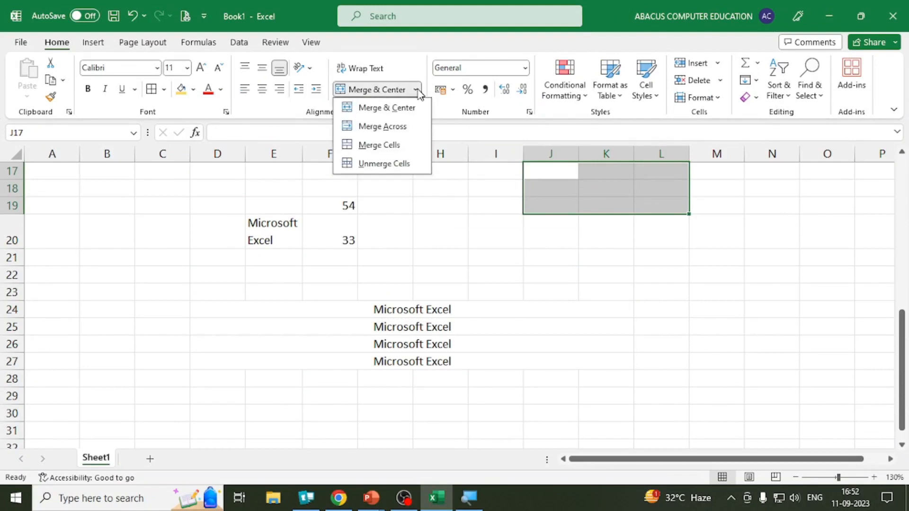
pyautogui.click(421, 146)
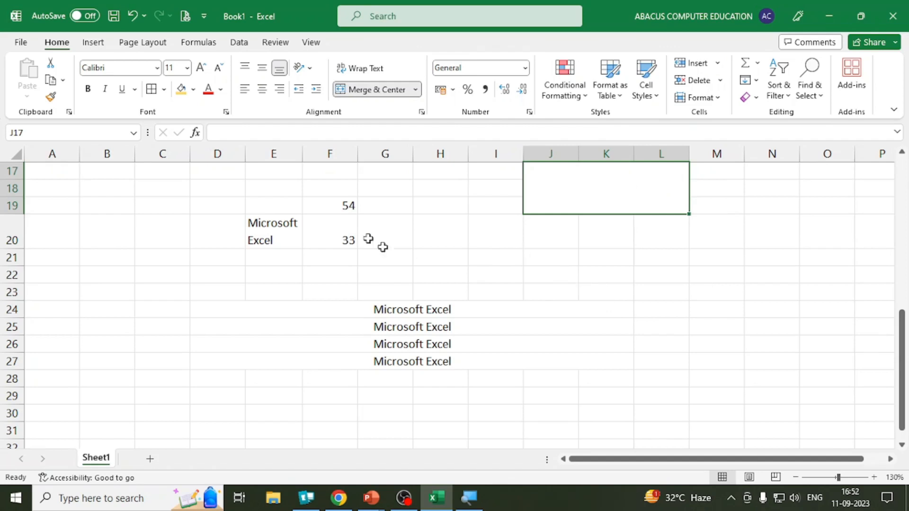
# Merge the vertical range C22:C25 into one cell using Merge Cells
pyautogui.moveTo(167, 265); pyautogui.dragTo(182, 327)
pyautogui.click(415, 89)
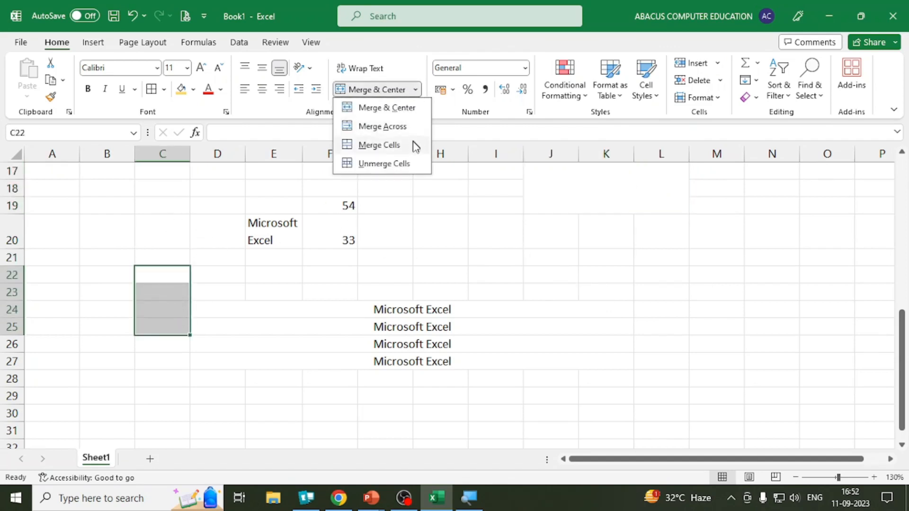
pyautogui.click(412, 144)
# Merge the horizontal range B29:E29 with Merge Cells and split it again with Unmerge Cells
pyautogui.moveTo(89, 401); pyautogui.dragTo(240, 386)
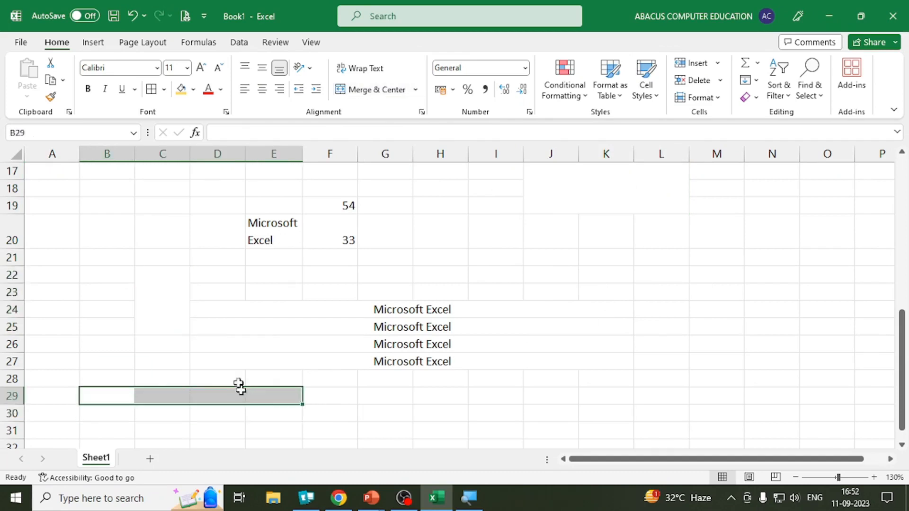
pyautogui.click(415, 90)
pyautogui.click(399, 148)
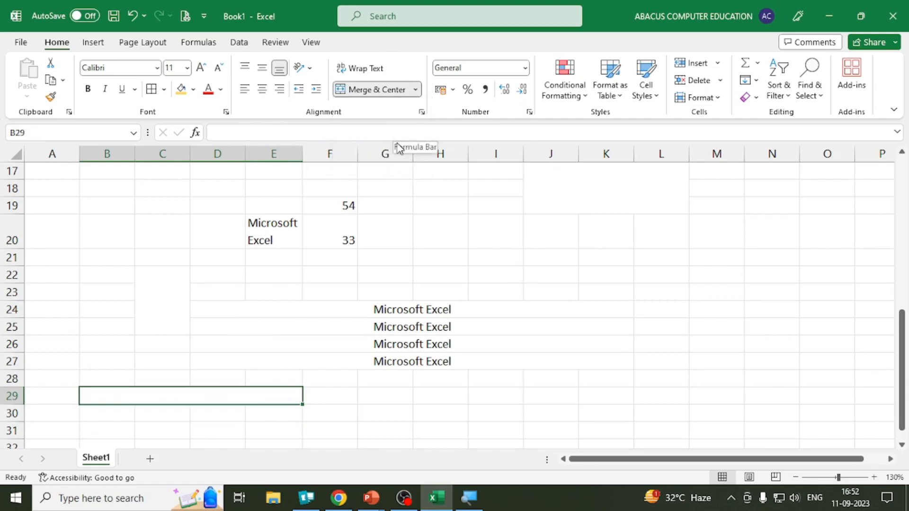
pyautogui.click(415, 90)
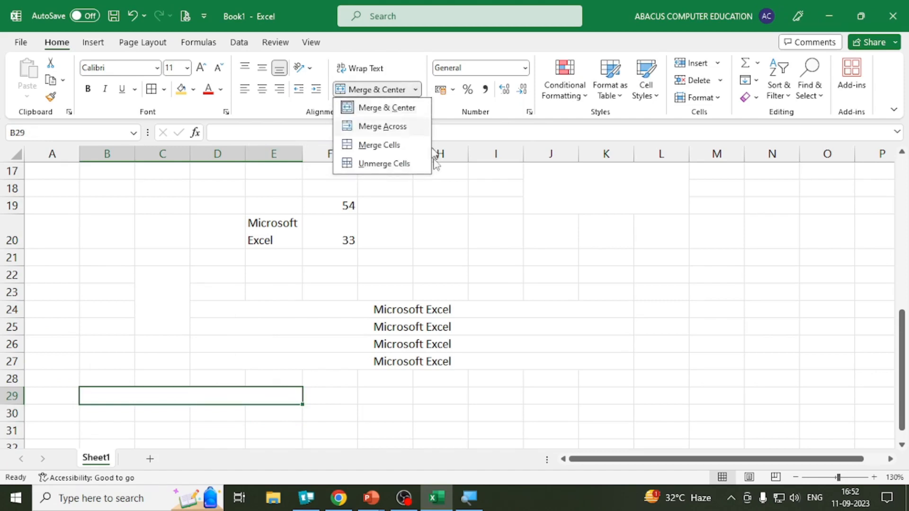
pyautogui.click(415, 165)
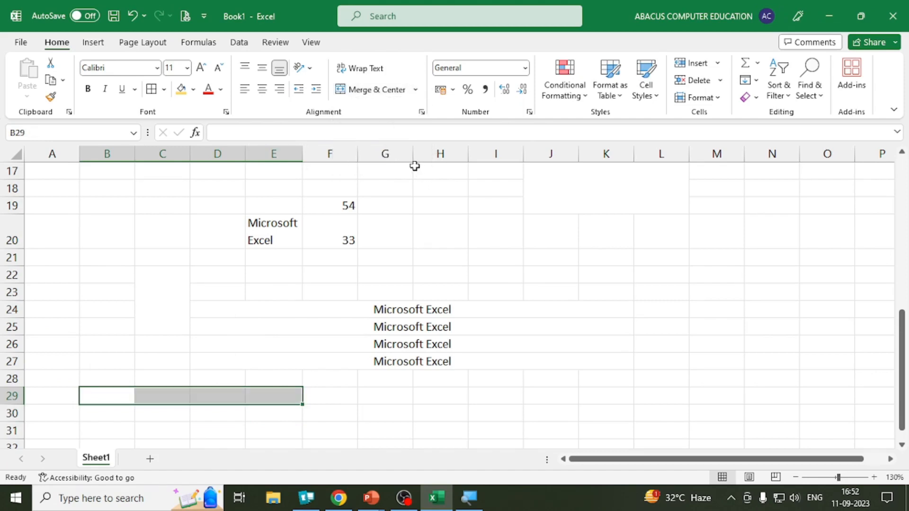
# Unmerge the merged "Microsoft Excel" cell spanning D24:K24 and select the empty cell I20
pyautogui.click(367, 308)
pyautogui.click(420, 91)
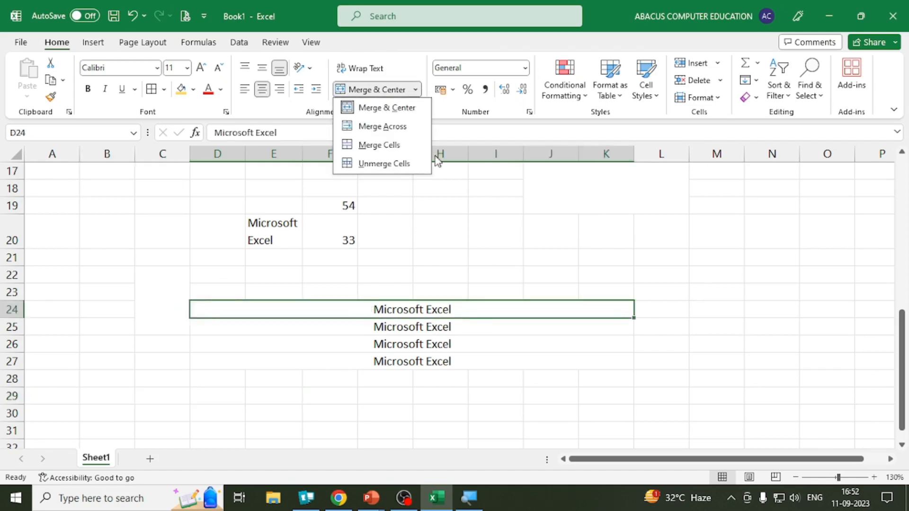
pyautogui.click(417, 165)
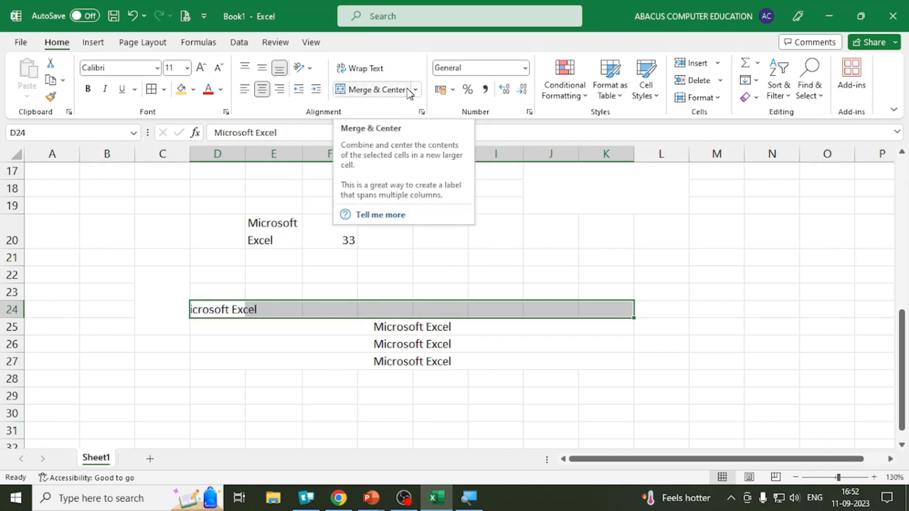
pyautogui.click(504, 229)
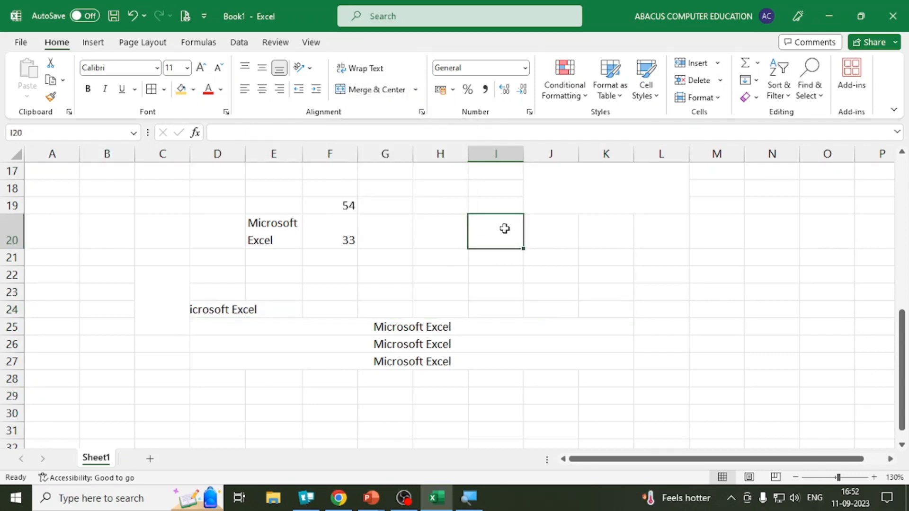
# Switch to the PowerPoint slide show and advance from the Alignment Group slide to the closing "Thank You" slide
pyautogui.hotkey('alt', 'Tab')
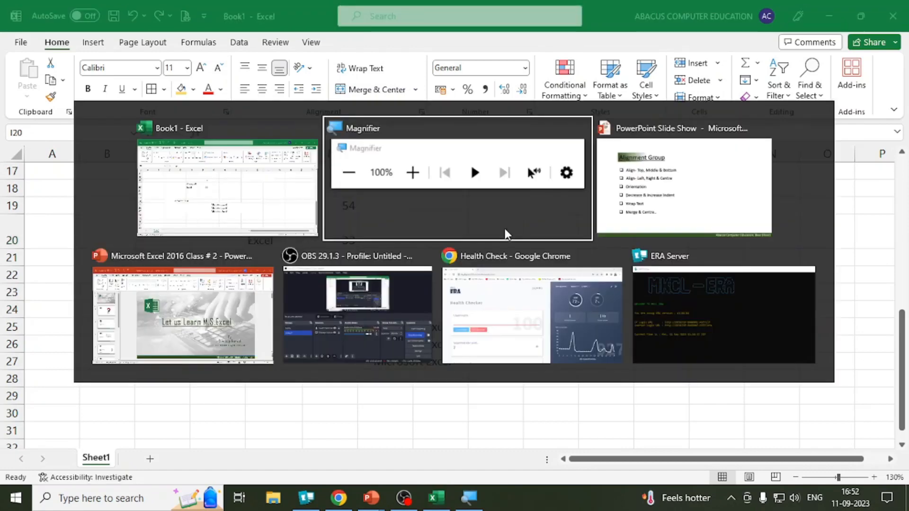
pyautogui.hotkey('alt', 'Tab')
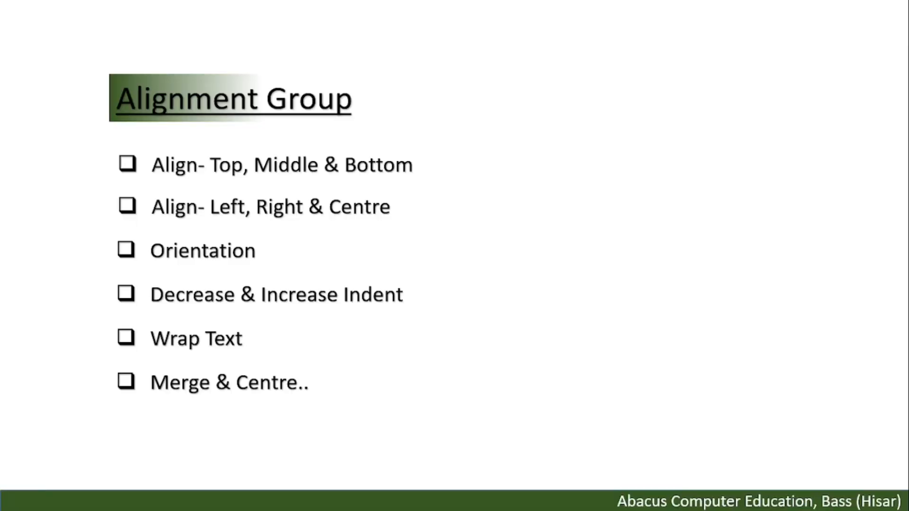
pyautogui.press('Right')
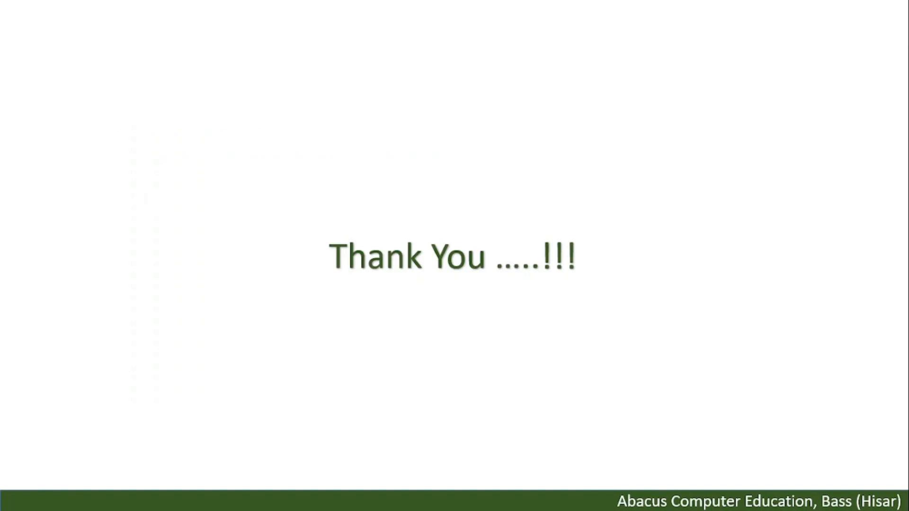